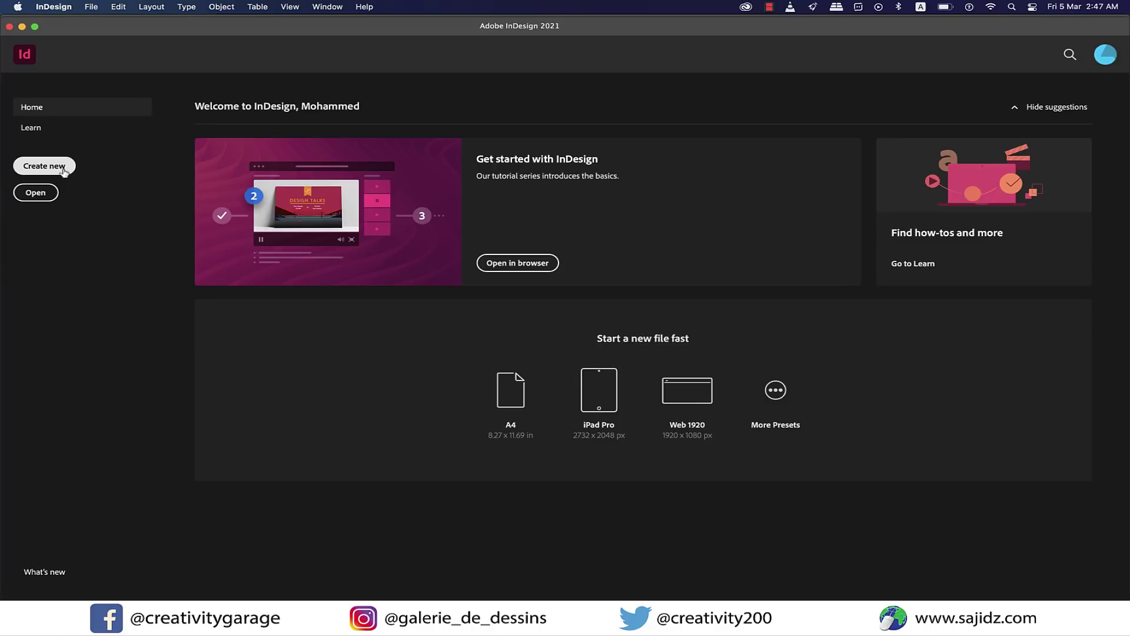
Create a new blank document from the A4 preset with facing pages.
click(64, 170)
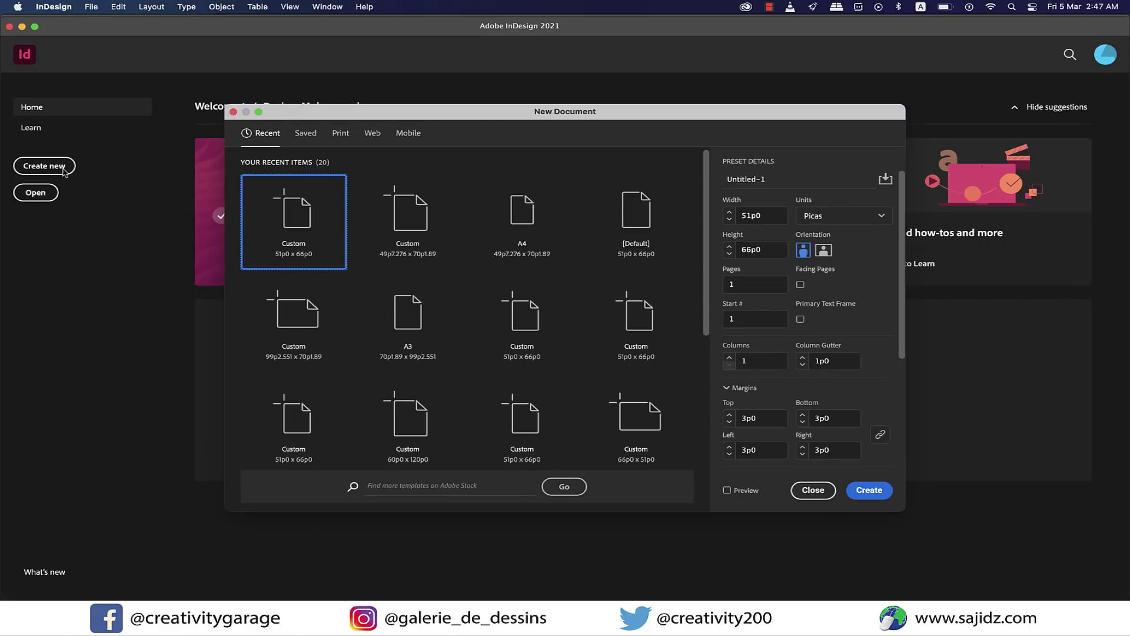
click(530, 213)
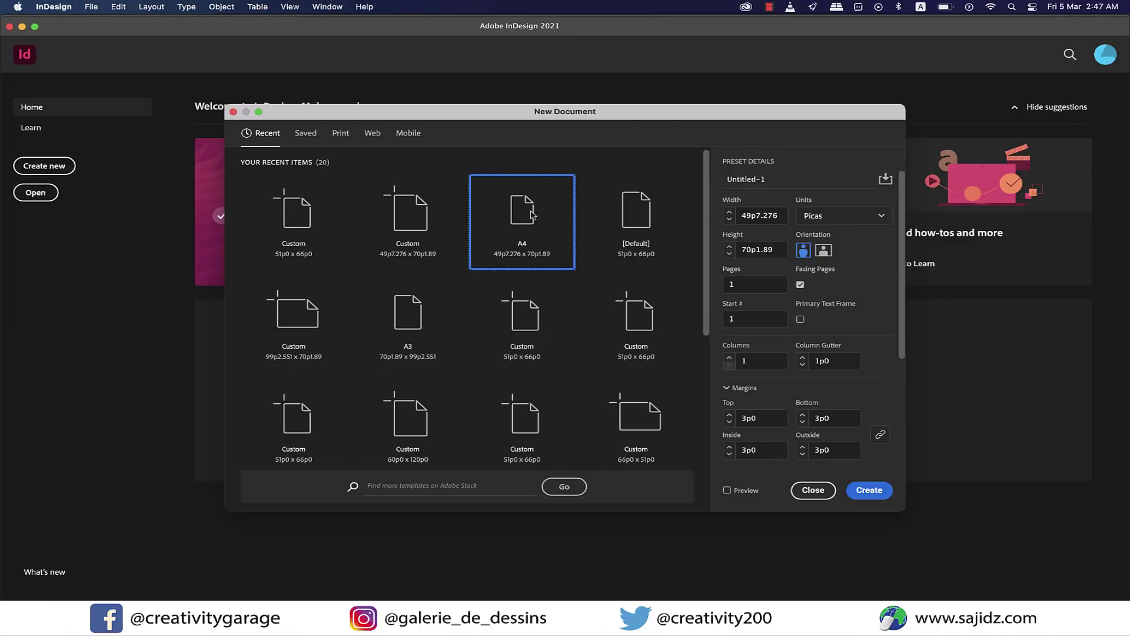
click(883, 495)
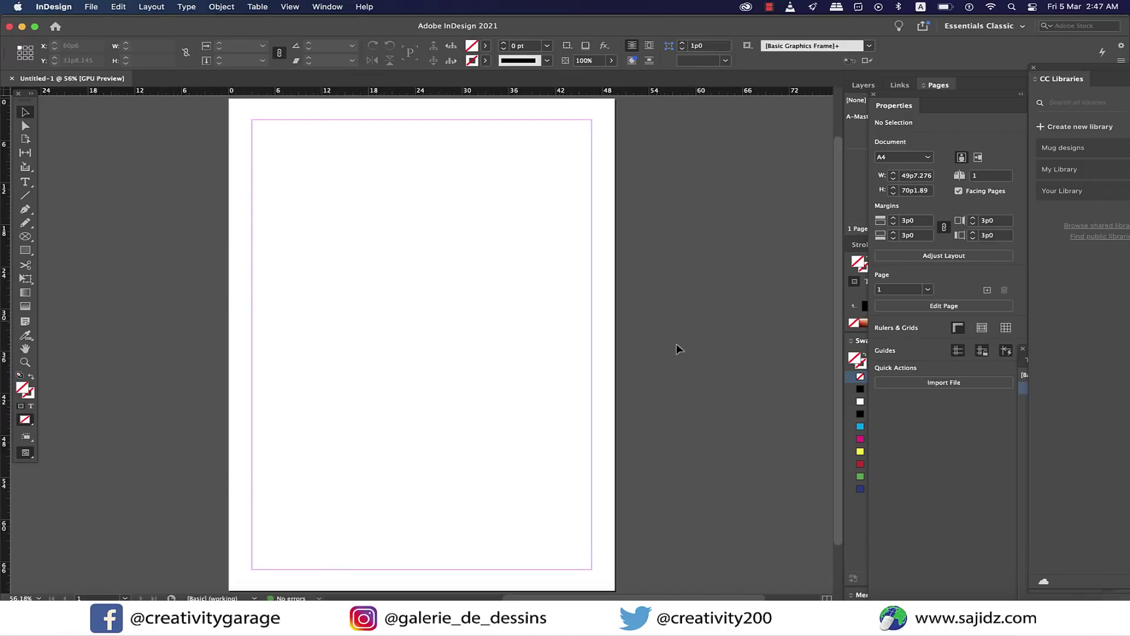
Draw a full-width rectangle across the top of the page and fill it dark blue.
click(25, 249)
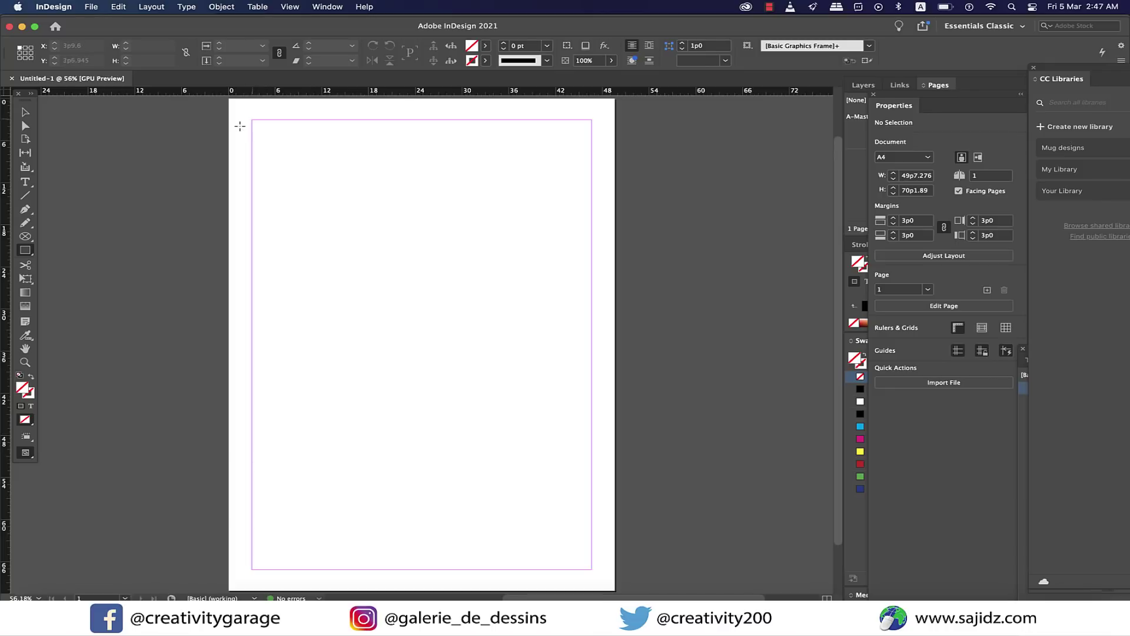
drag(229, 99, 617, 168)
click(485, 45)
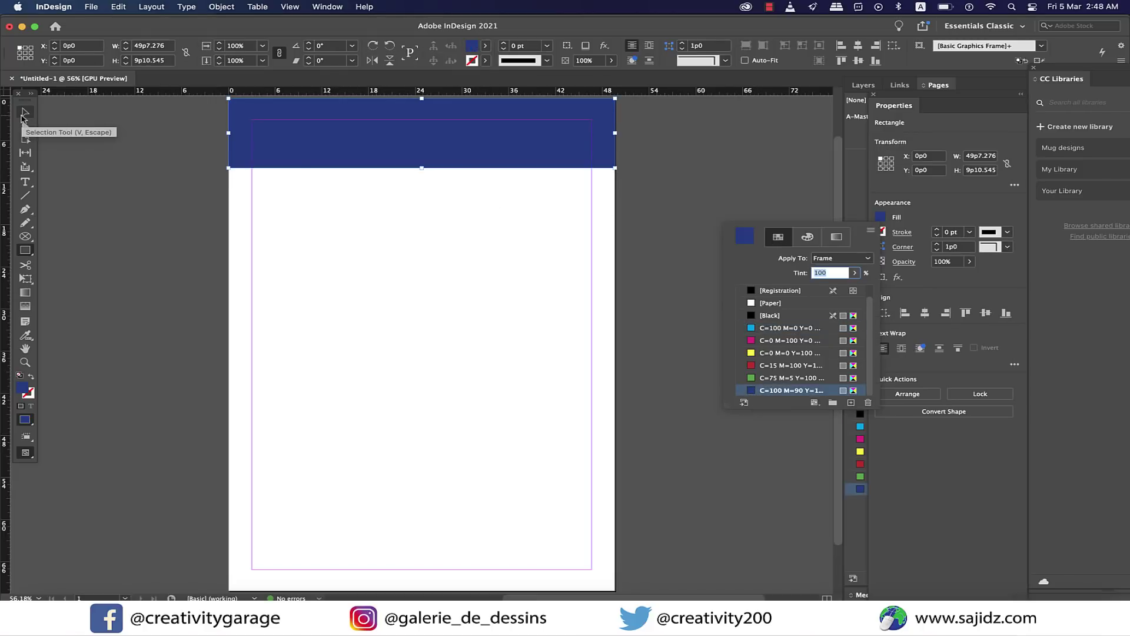
key(Escape)
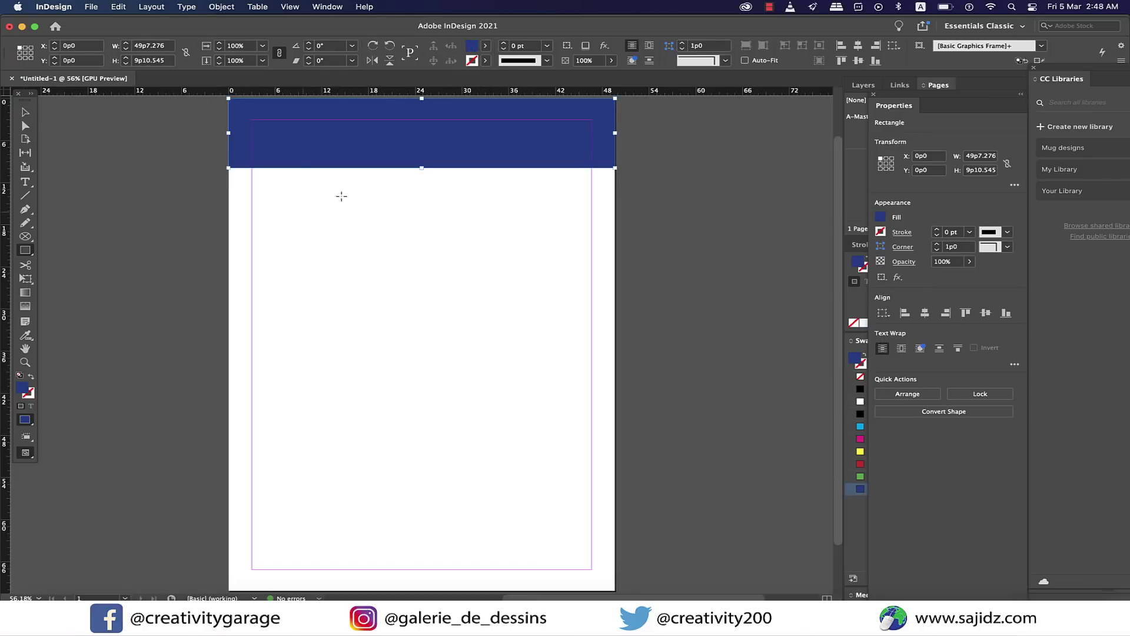
Draw an empty photo frame at the top-left and a full-width band below the header.
drag(27, 237, 75, 249)
drag(267, 128, 331, 199)
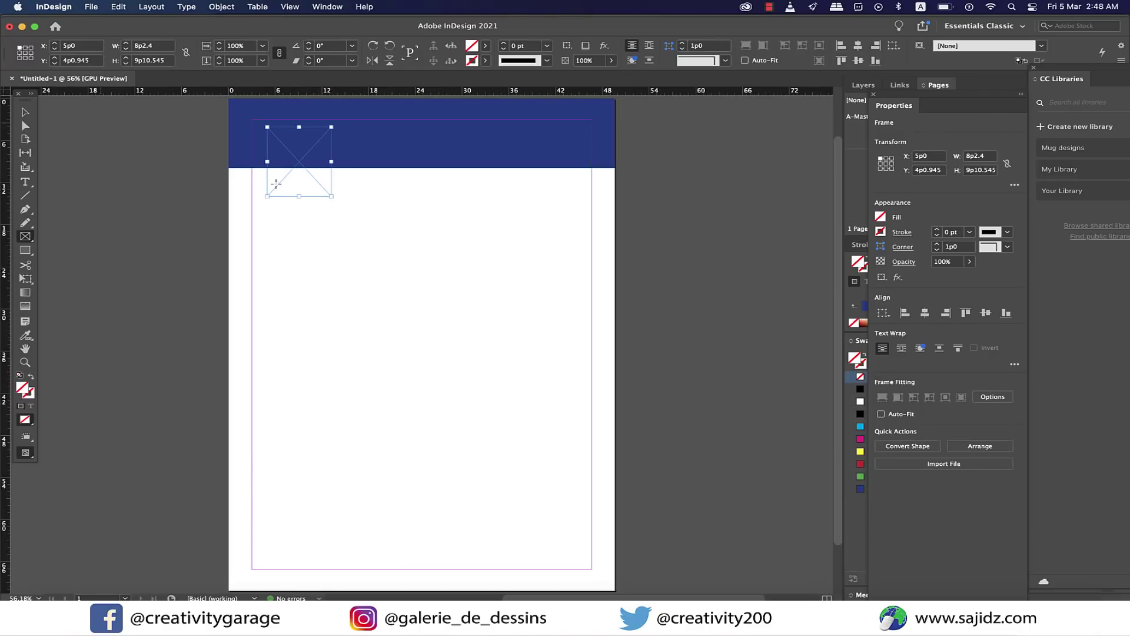
key(v)
click(540, 212)
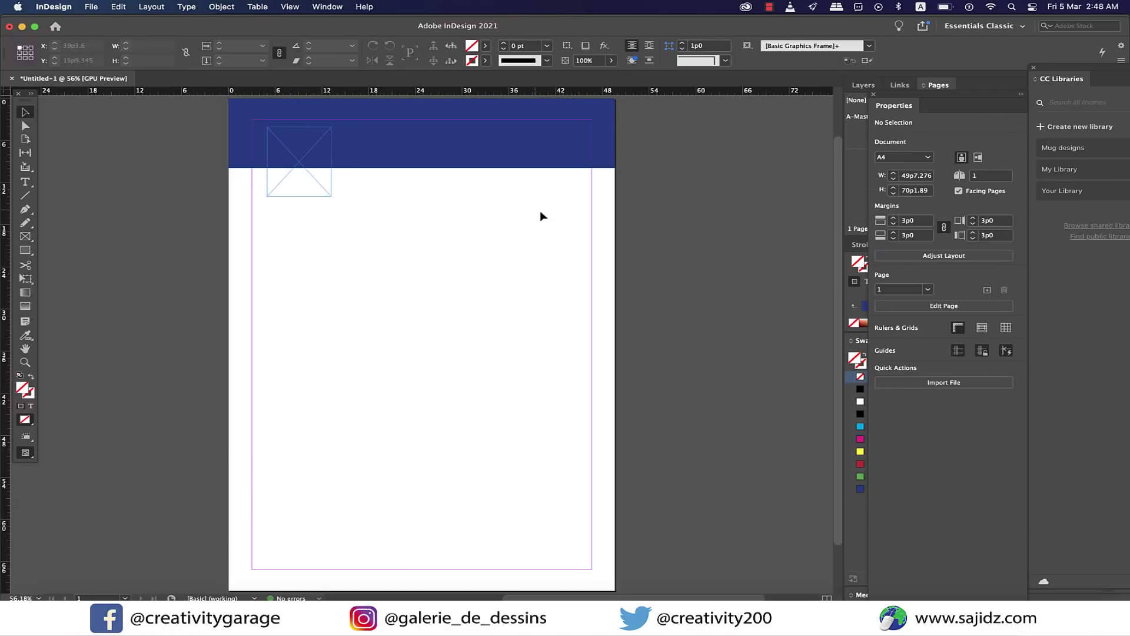
click(25, 250)
drag(229, 169, 616, 210)
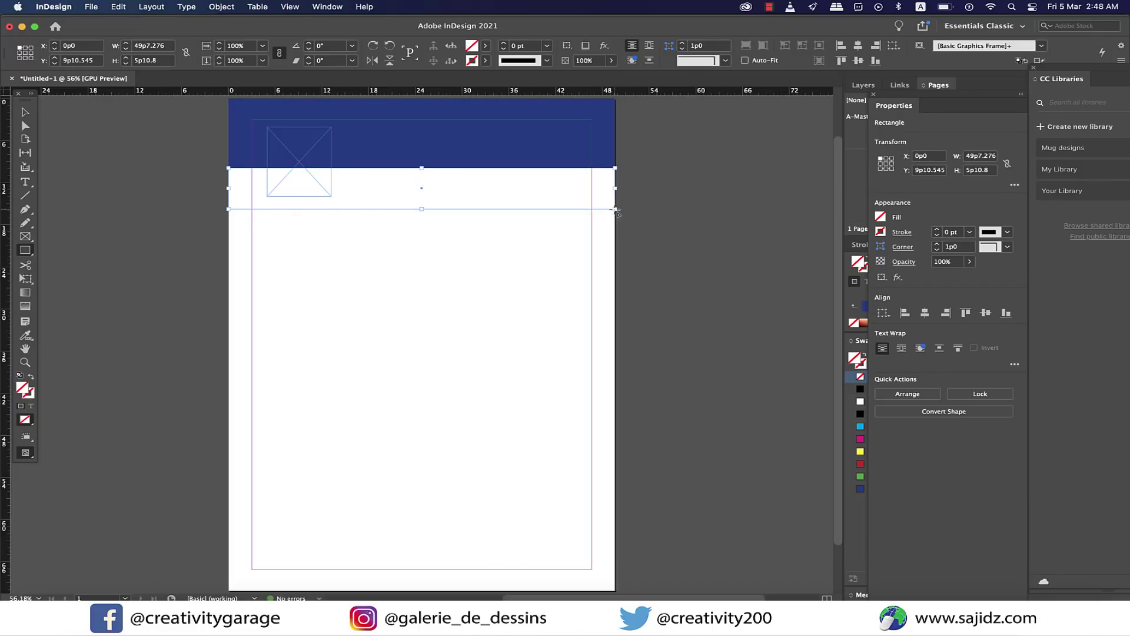
Fill the band with yellow, then lower its HSB brightness to a muted olive (d9cf23).
click(485, 45)
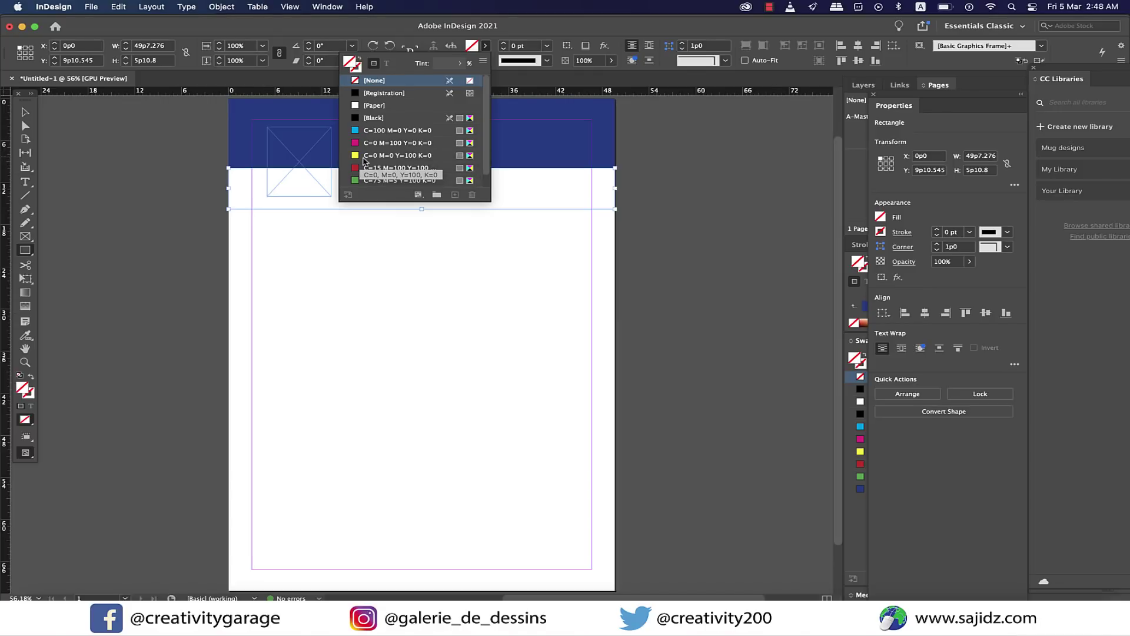
scroll(364, 160, down, 1)
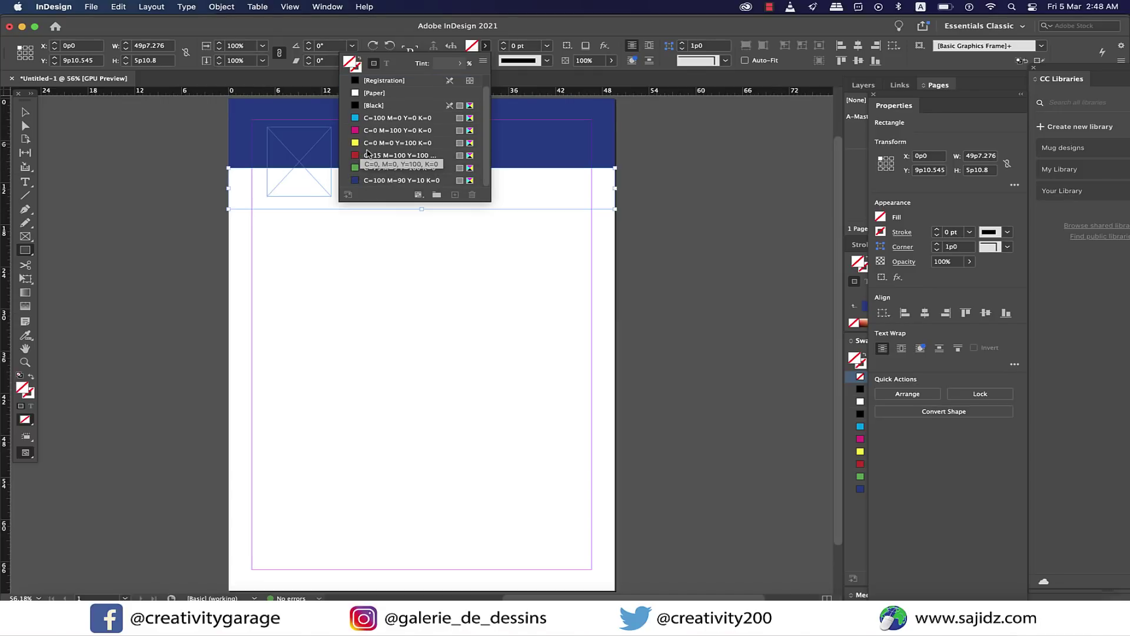
click(470, 145)
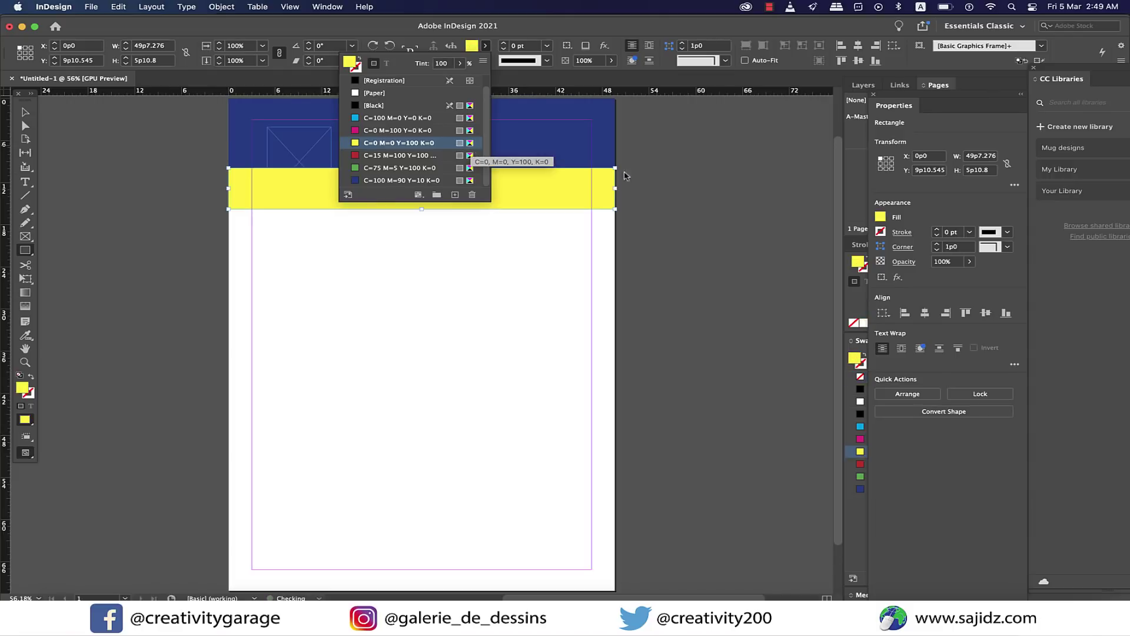
click(881, 218)
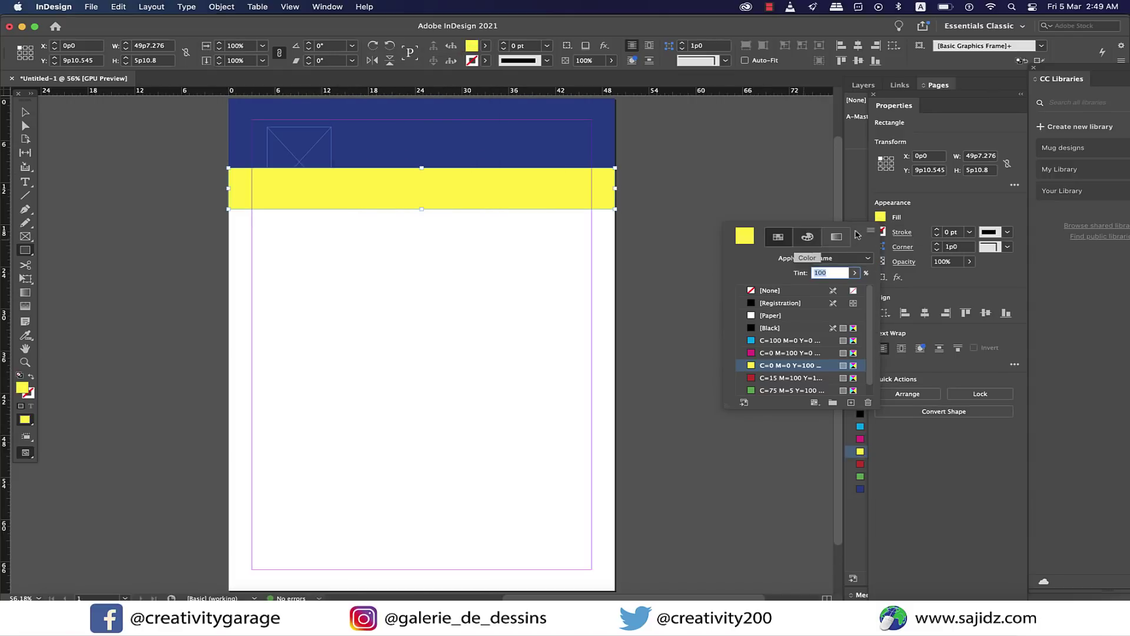
click(835, 238)
click(817, 239)
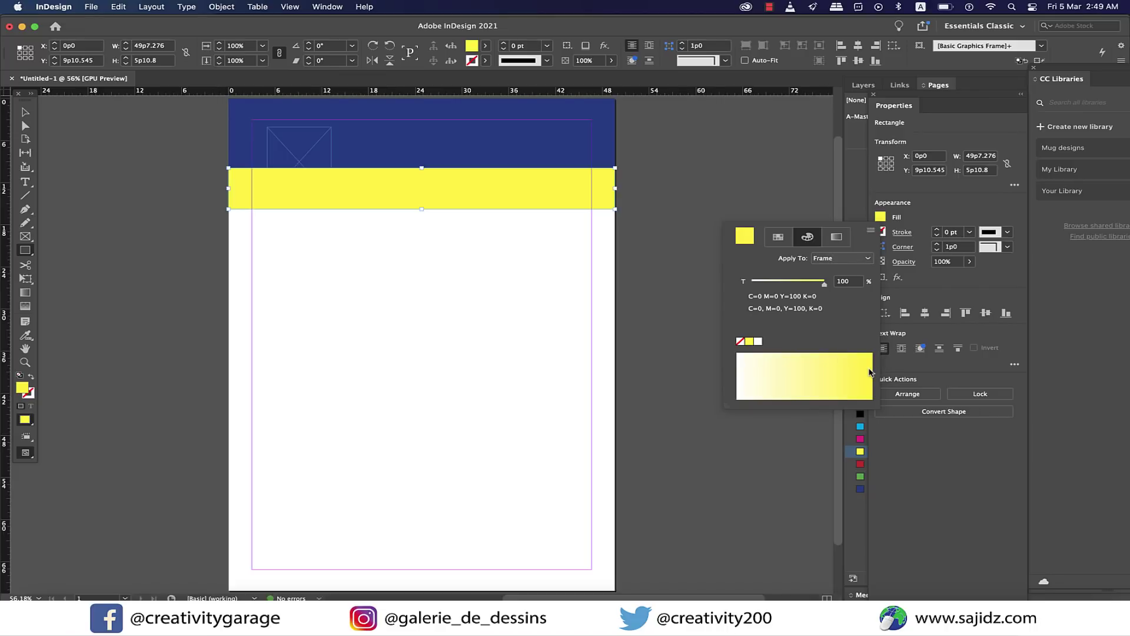
click(871, 230)
click(898, 239)
drag(827, 318, 814, 313)
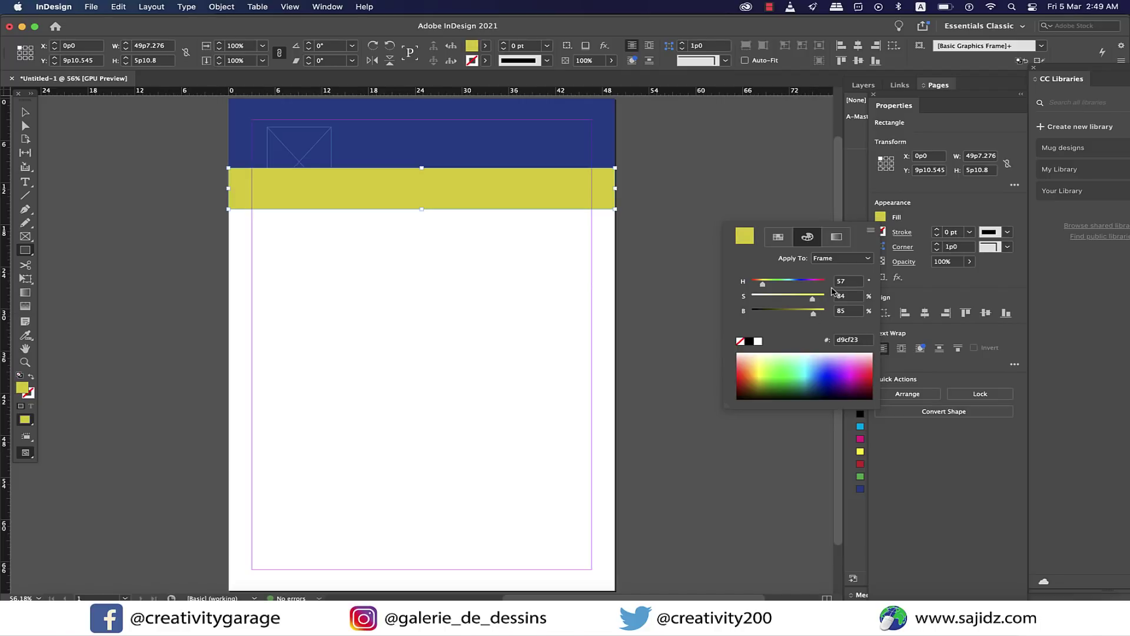
click(986, 208)
Draw a vertical line down the page below the band with a 2 pt stroke.
key(backslash)
key(super+shift+a)
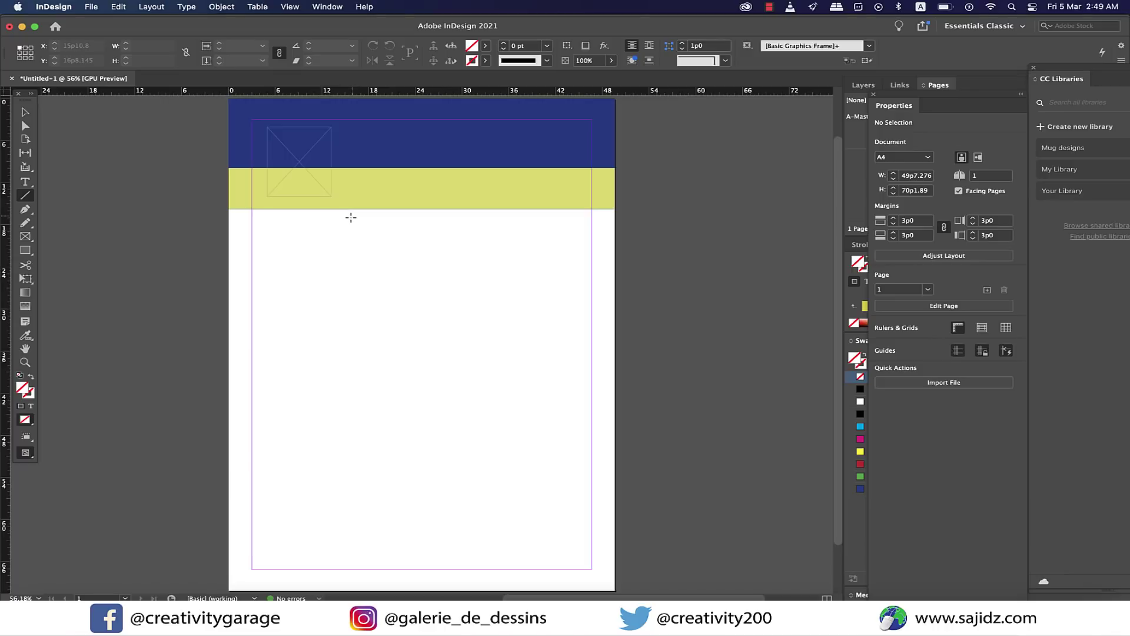
mouse_move(348, 220)
mouse_down()
mouse_move(376, 330)
mouse_move(391, 561)
mouse_up()
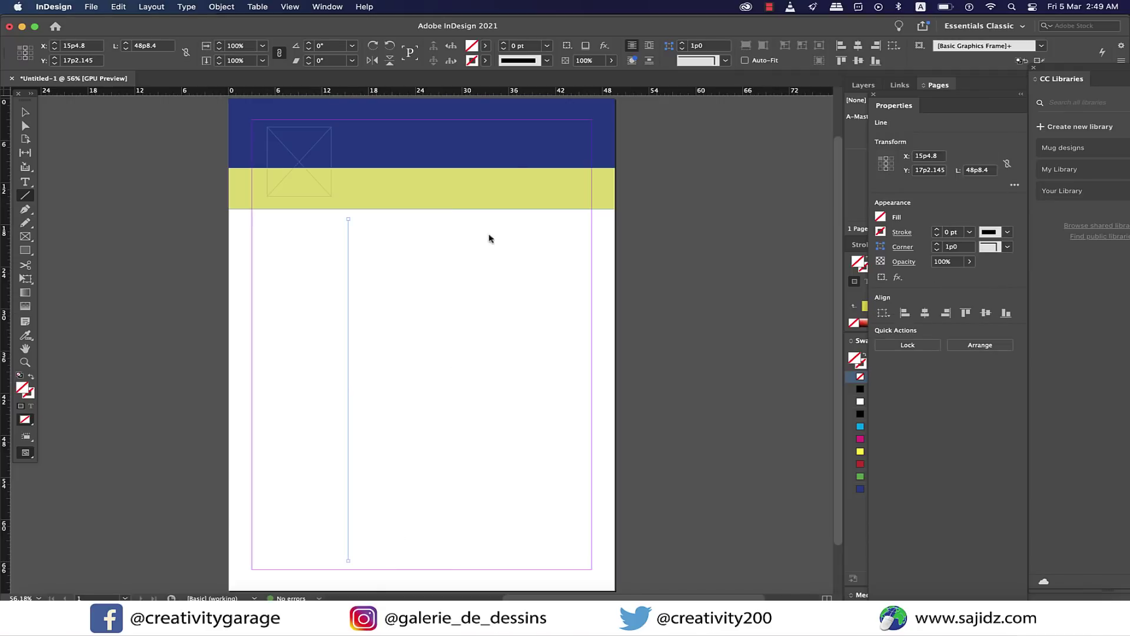
click(548, 46)
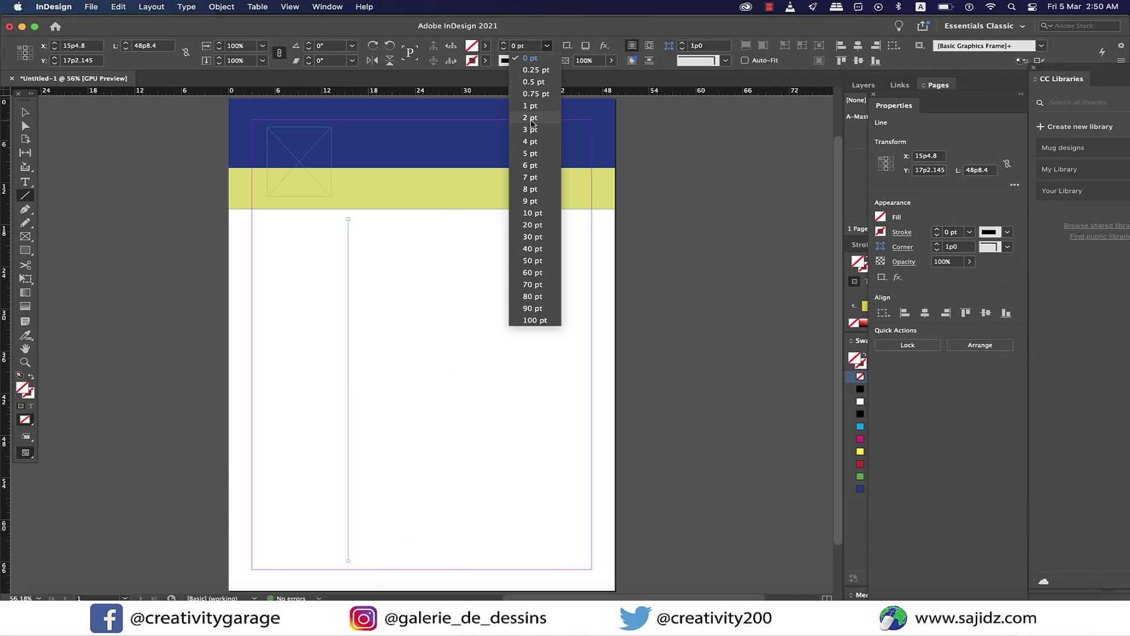
click(532, 119)
Set the divider line's stroke colour to [Black].
click(24, 112)
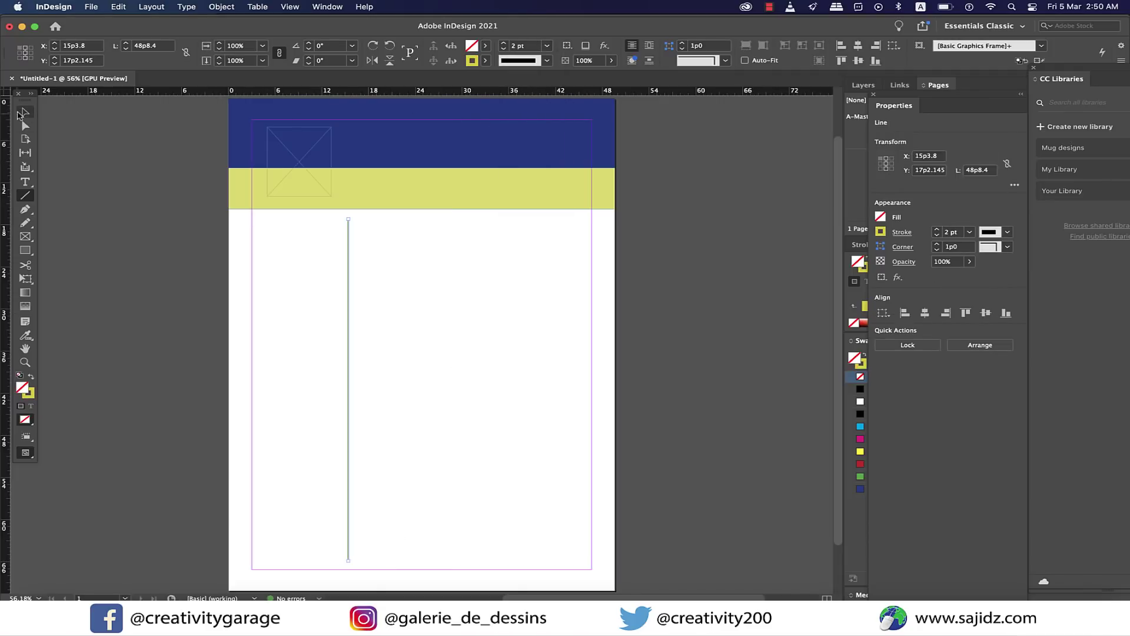
click(403, 330)
click(349, 337)
click(486, 61)
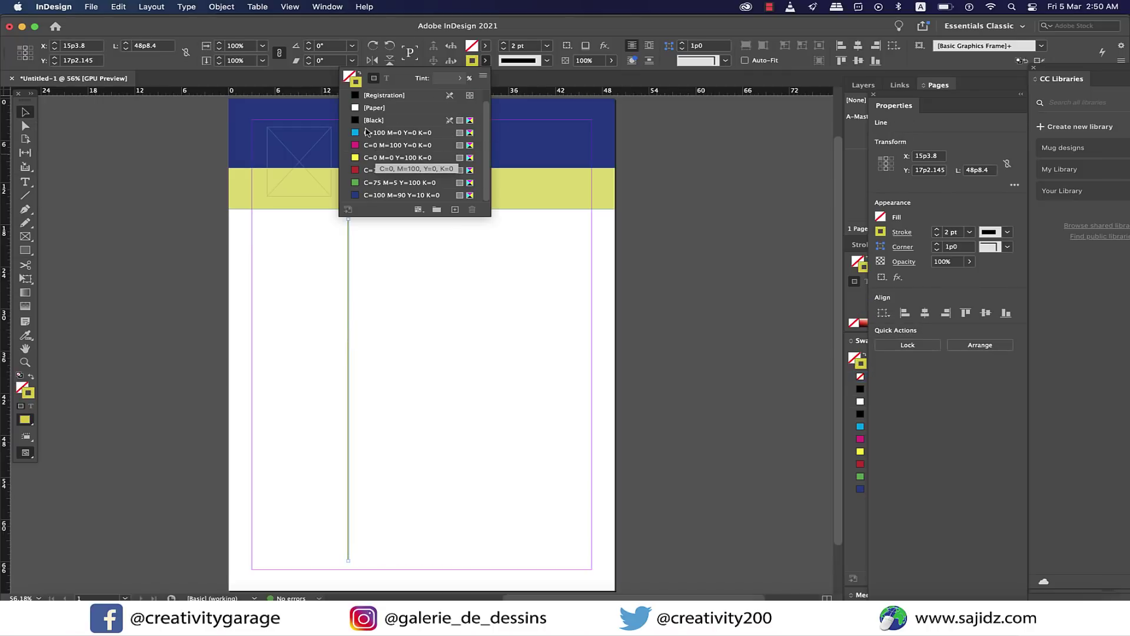
click(367, 132)
click(428, 245)
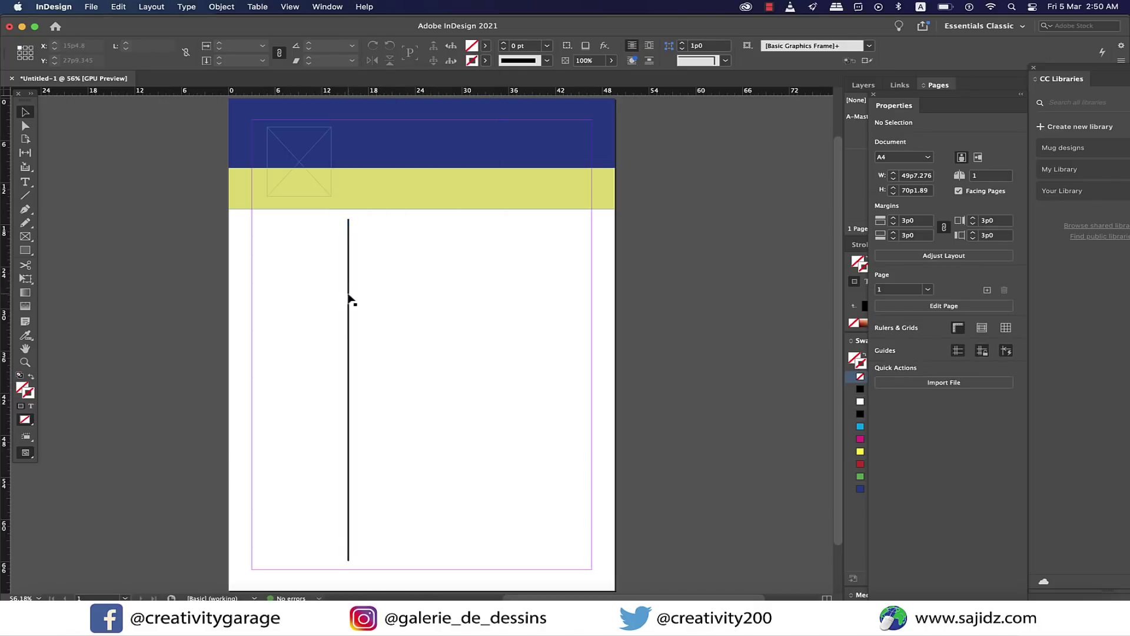
key(t)
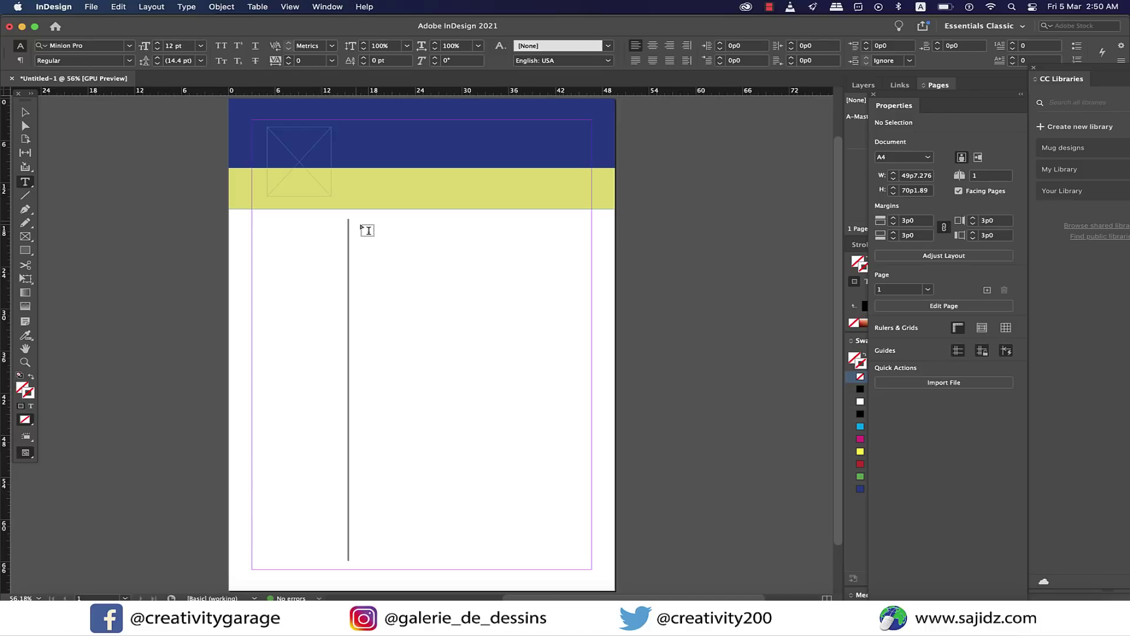
Draw a large text frame to the right of the divider line.
drag(355, 219, 579, 560)
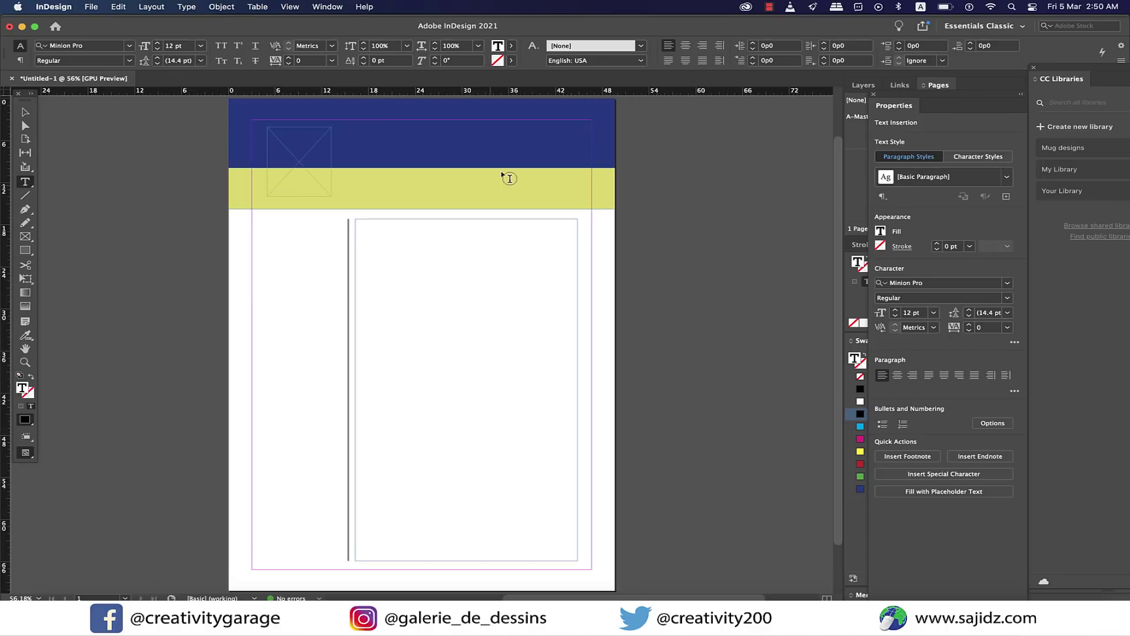
scroll(502, 171, down, 1)
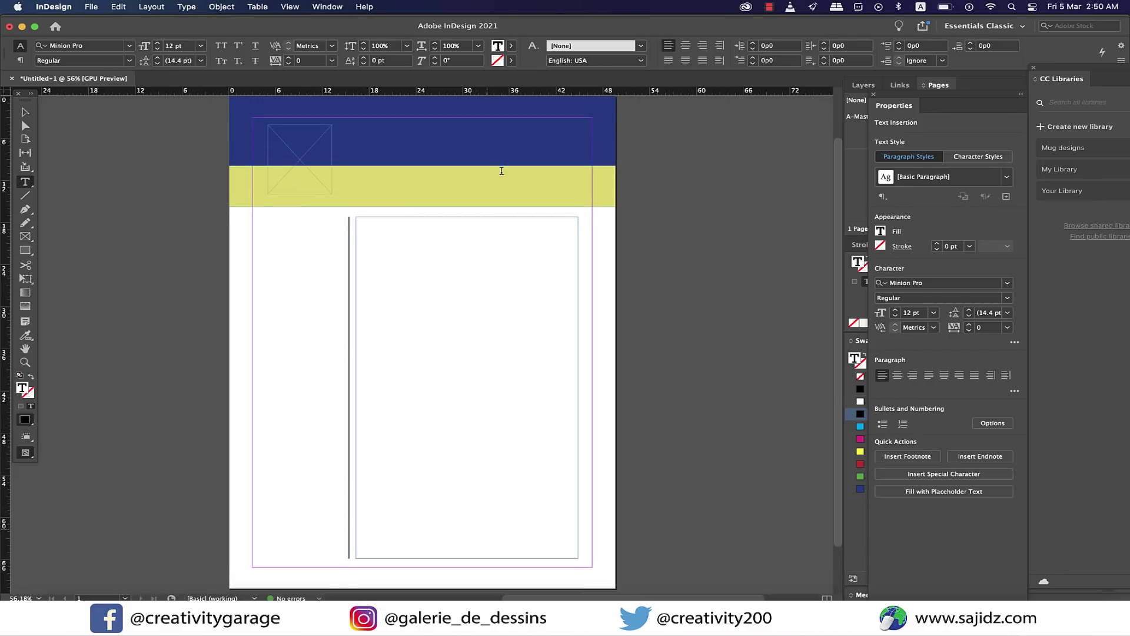
click(25, 113)
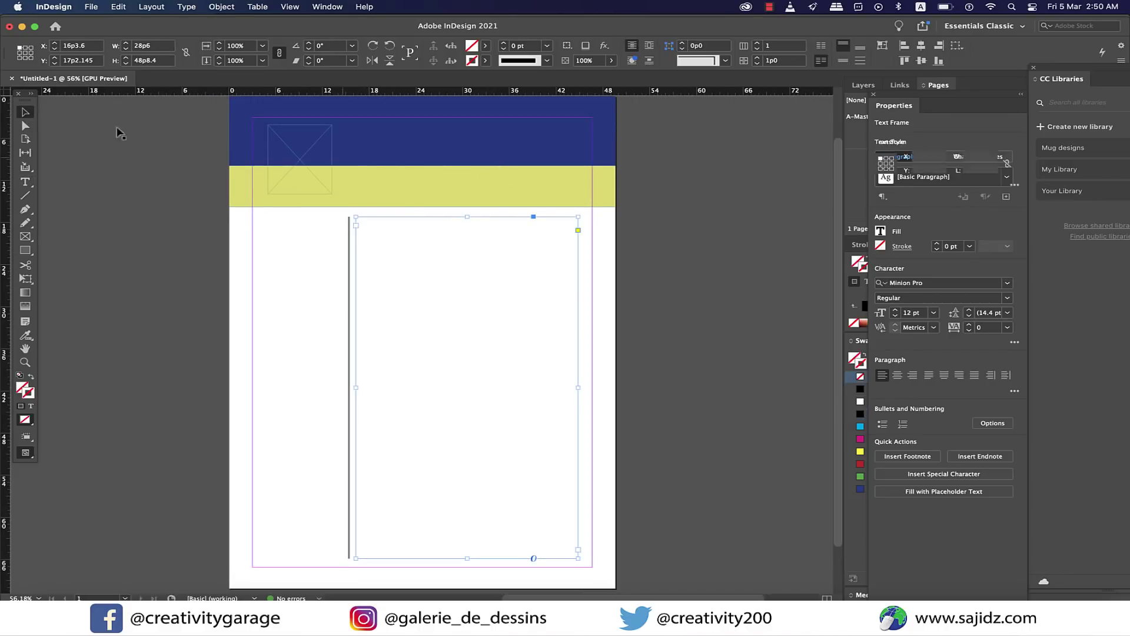
Copy the blue header rectangle to the page bottom and shrink it into a thin footer bar.
click(440, 151)
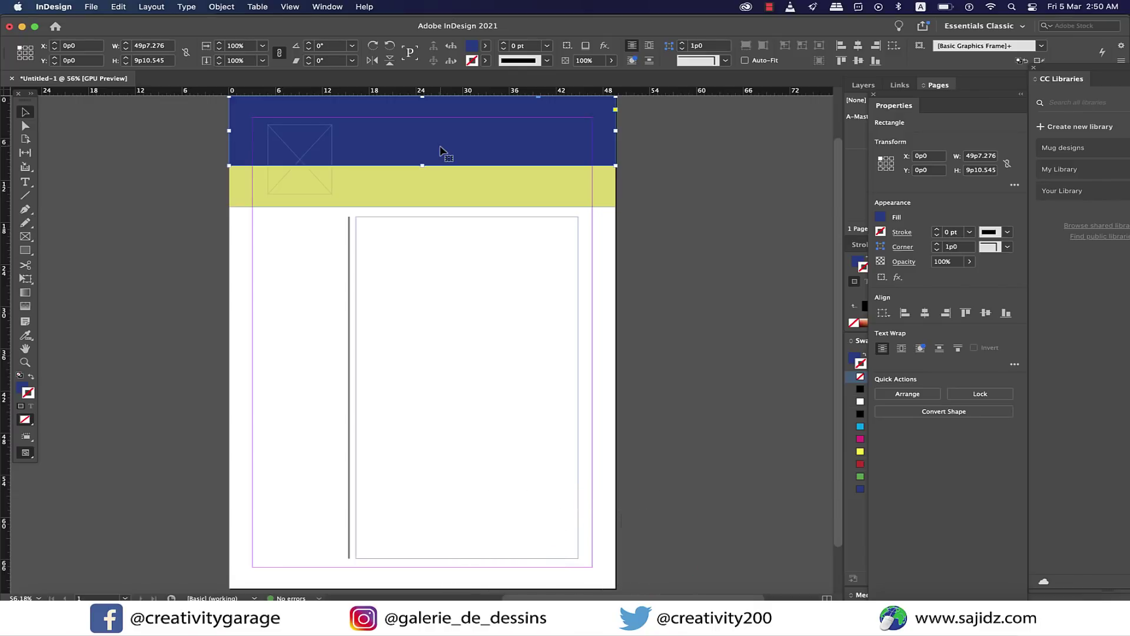
drag(442, 151, 441, 570)
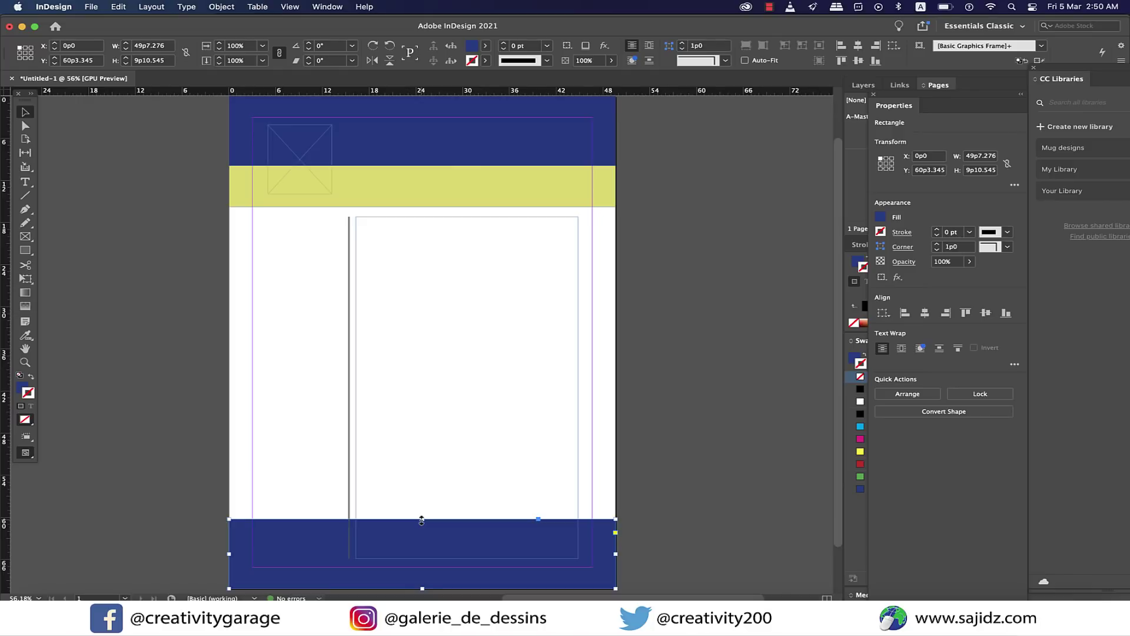
drag(422, 521, 420, 567)
Place the portrait photo into the empty top-left frame and shift it down inside the frame.
click(306, 158)
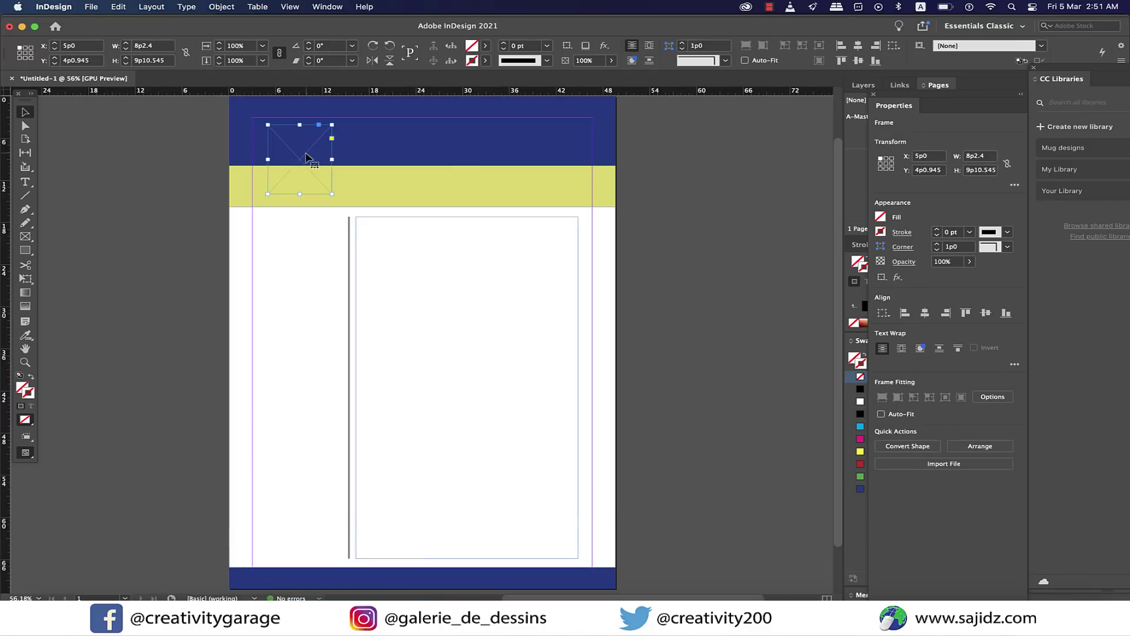
click(91, 6)
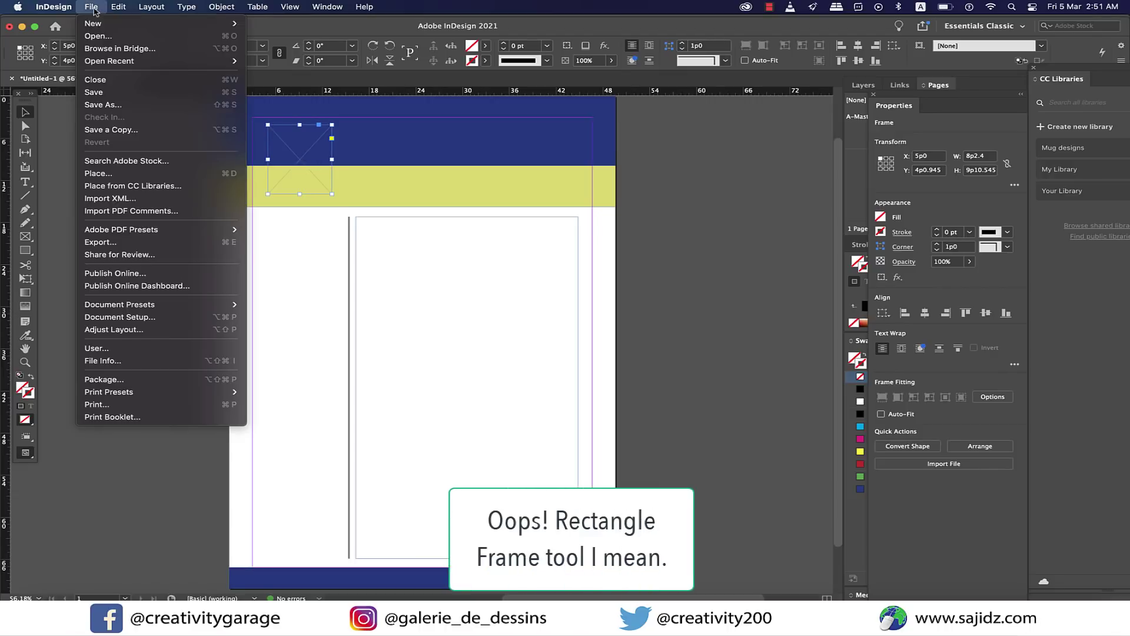
click(156, 176)
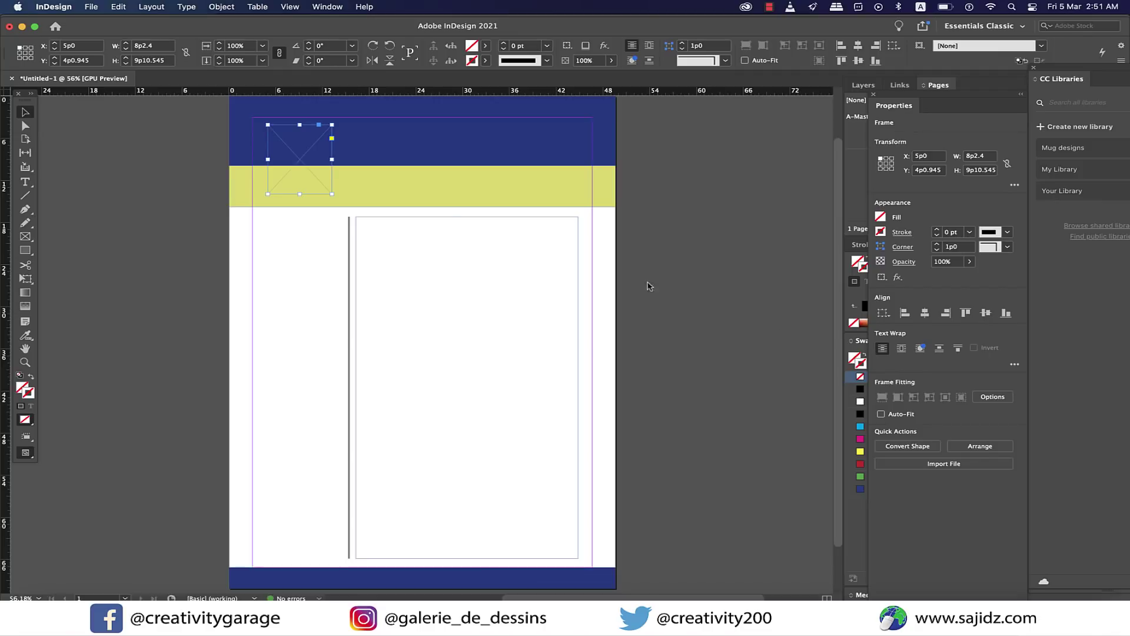
click(319, 165)
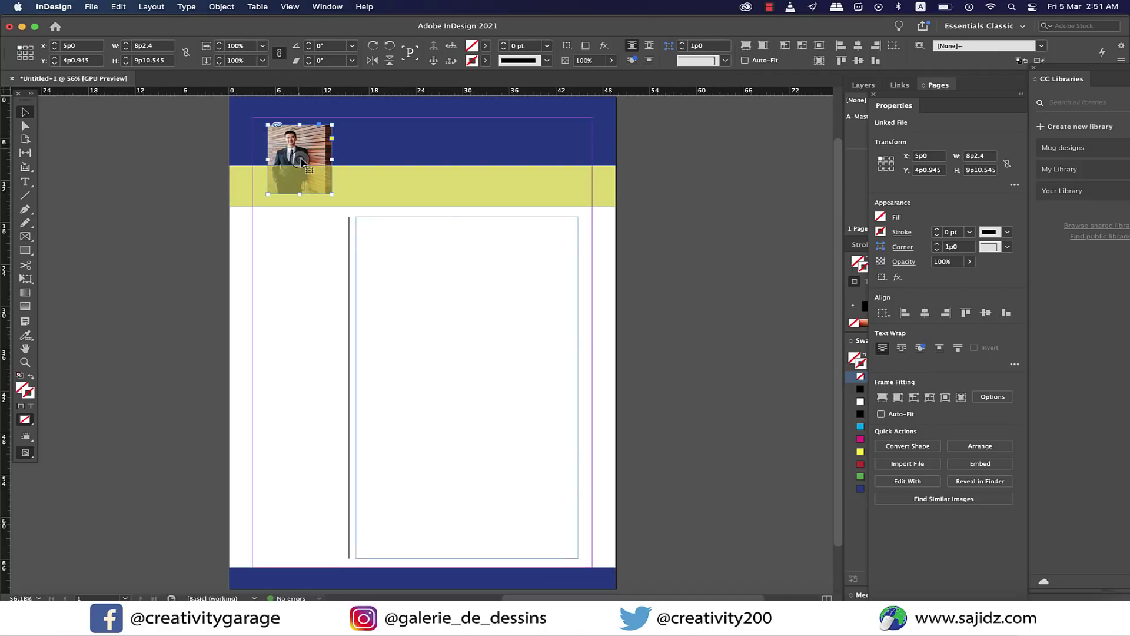
drag(300, 158, 300, 172)
Draw a name text frame beside the photo and set the first name to 36 pt.
click(671, 217)
key(t)
drag(363, 128, 578, 163)
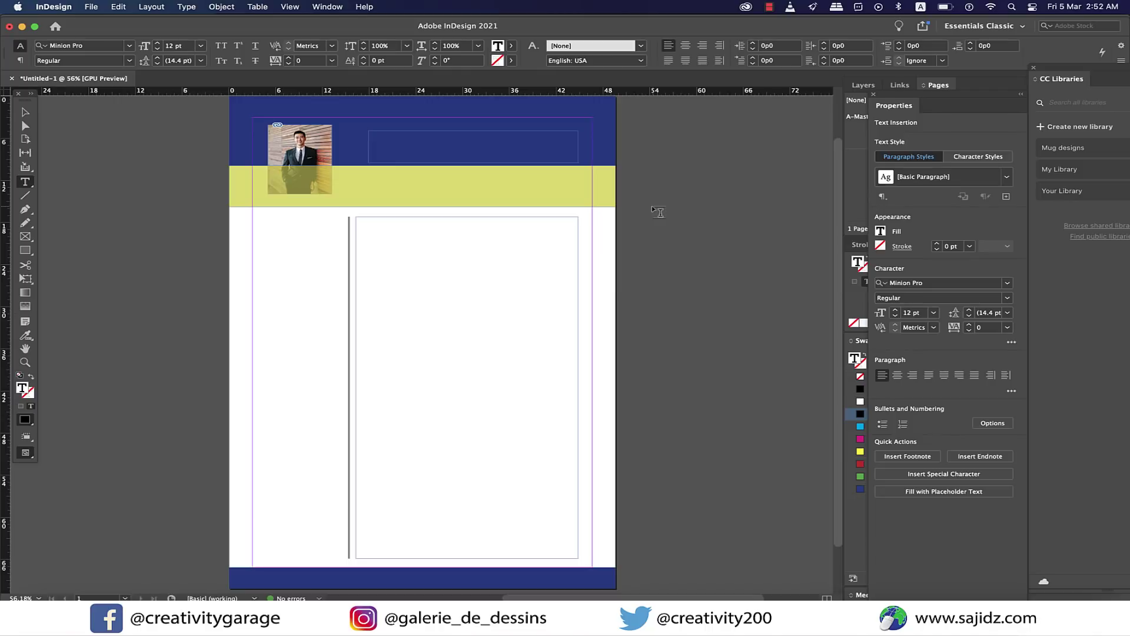
scroll(480, 169, right, 2)
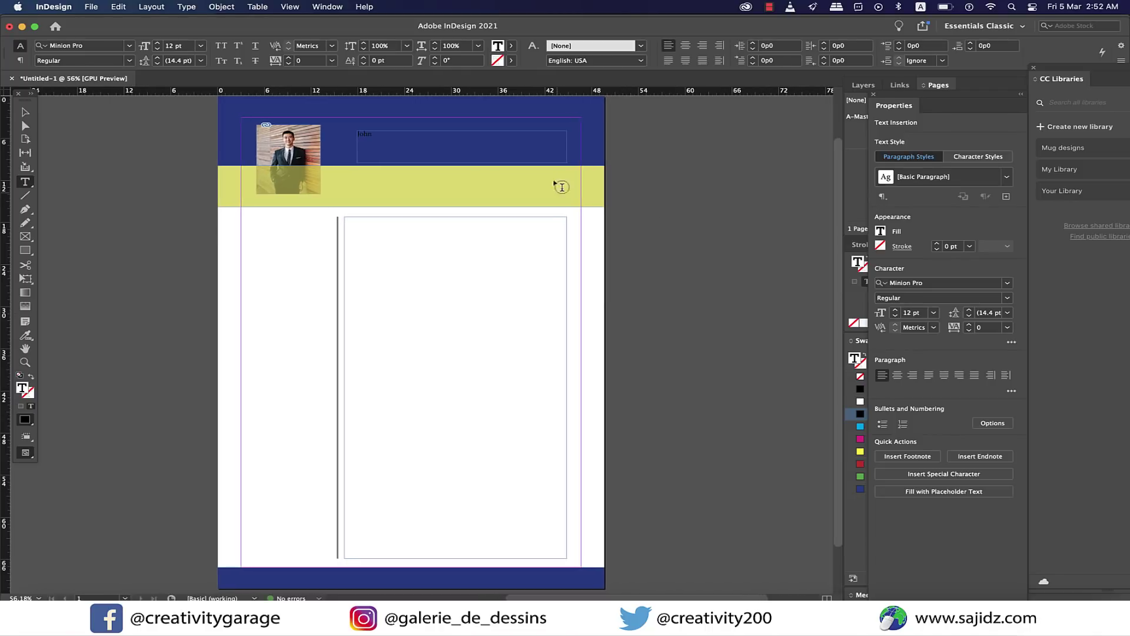
drag(376, 132, 355, 133)
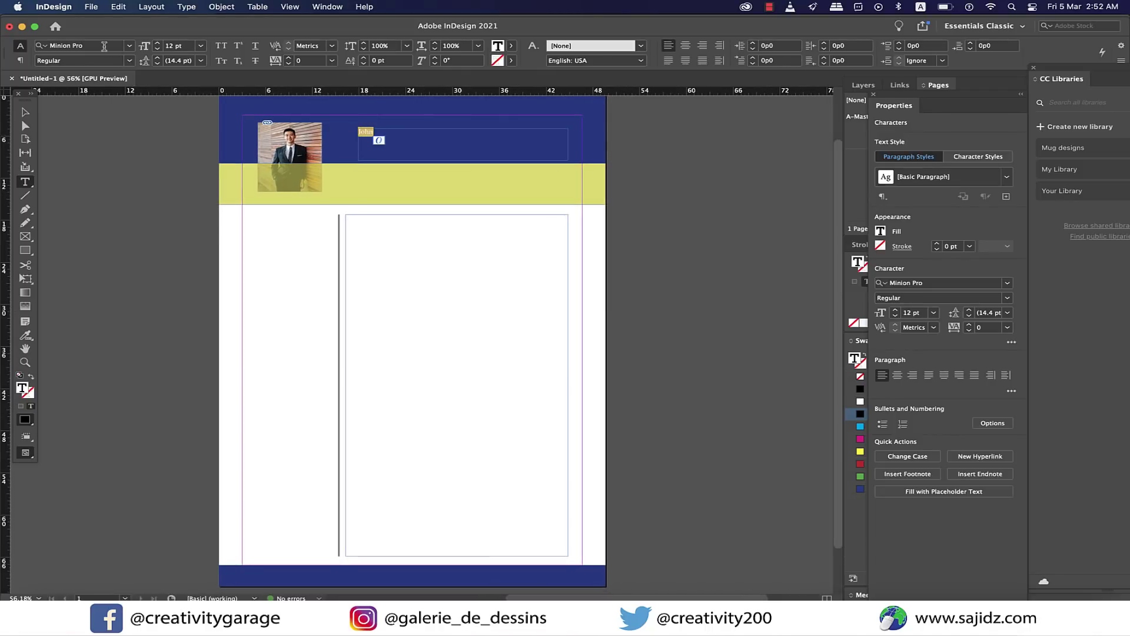
click(105, 46)
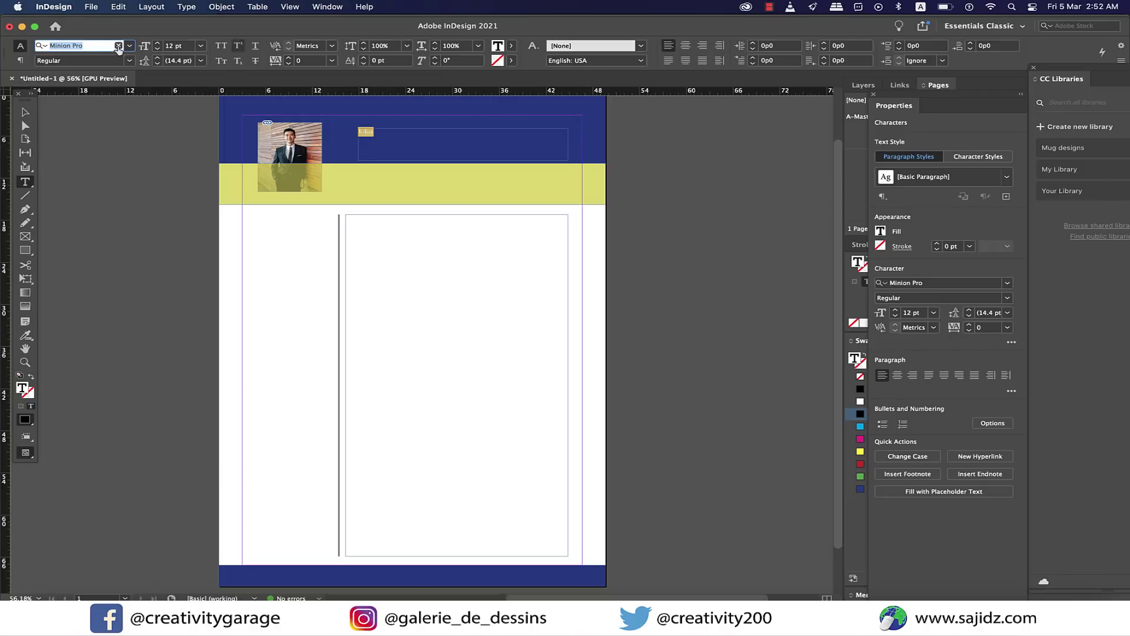
click(200, 45)
click(186, 194)
Make the first name white with the Paper swatch.
click(444, 142)
drag(415, 142, 355, 142)
click(511, 45)
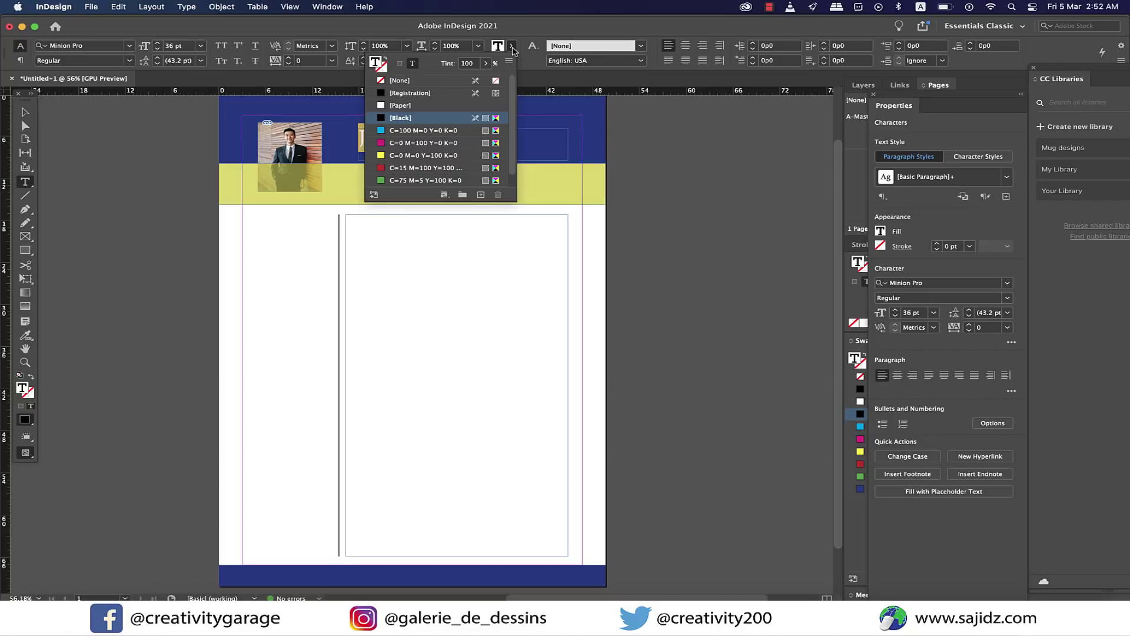
click(413, 100)
key(super+shift+a)
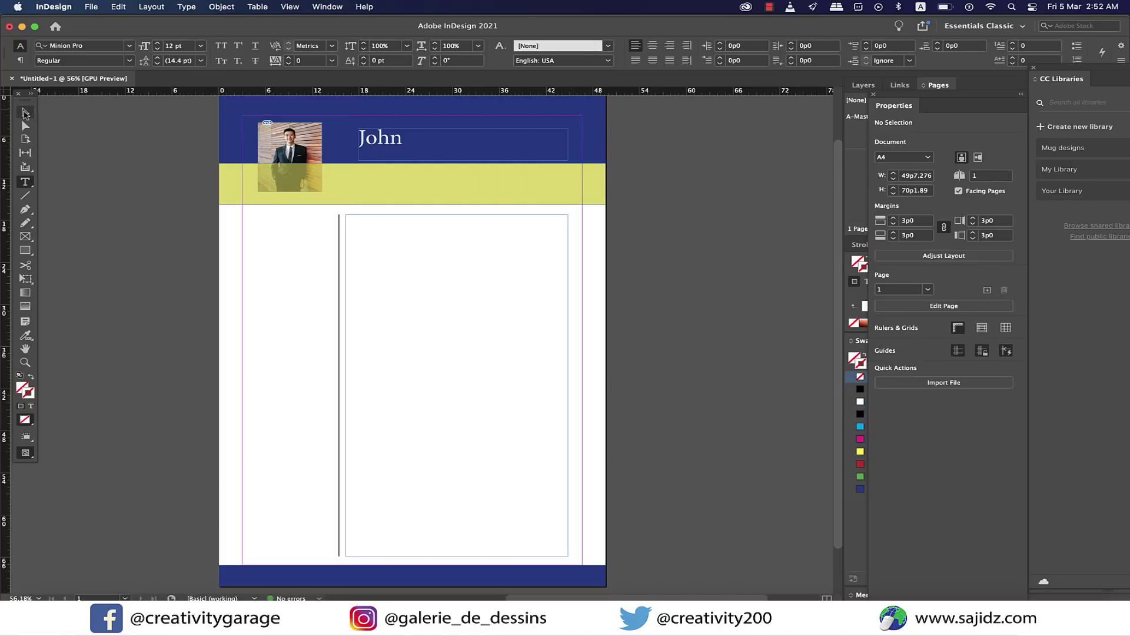
Enlarge the name to 48 pt and type the surname after the first name.
key(v)
click(366, 143)
double_click(388, 143)
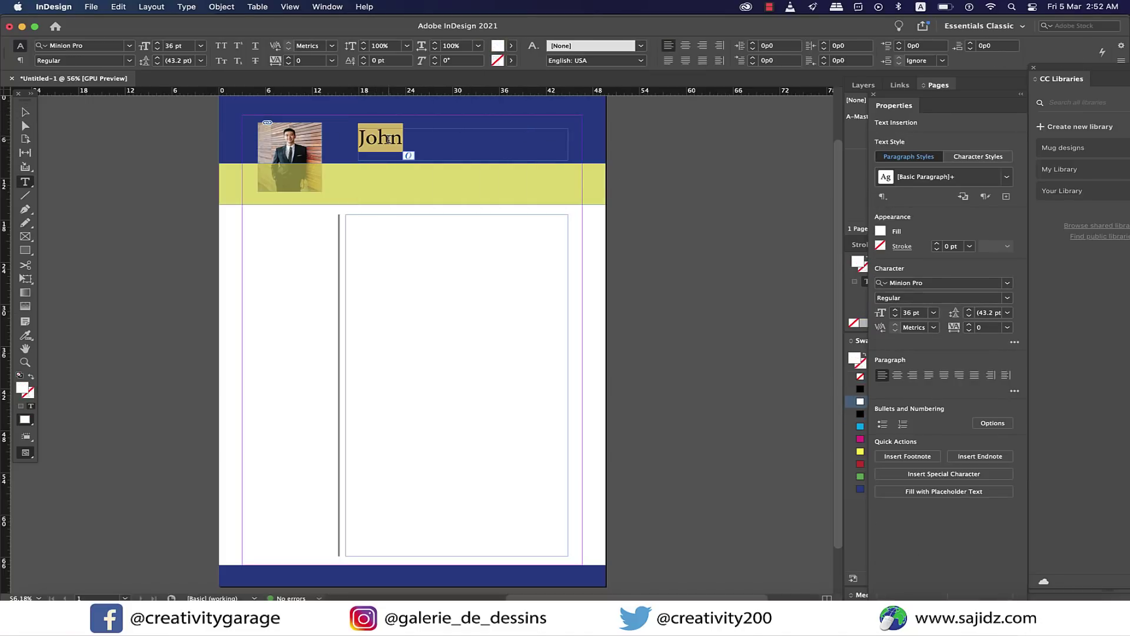
click(201, 46)
click(177, 200)
key(Right)
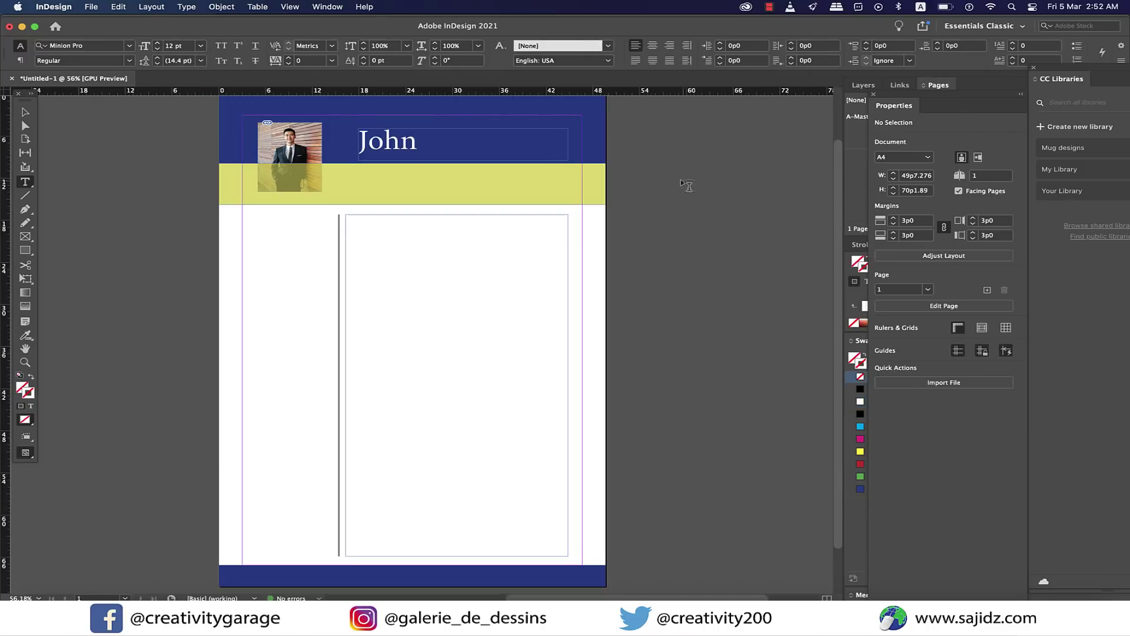
text(SMITH)
key(Escape)
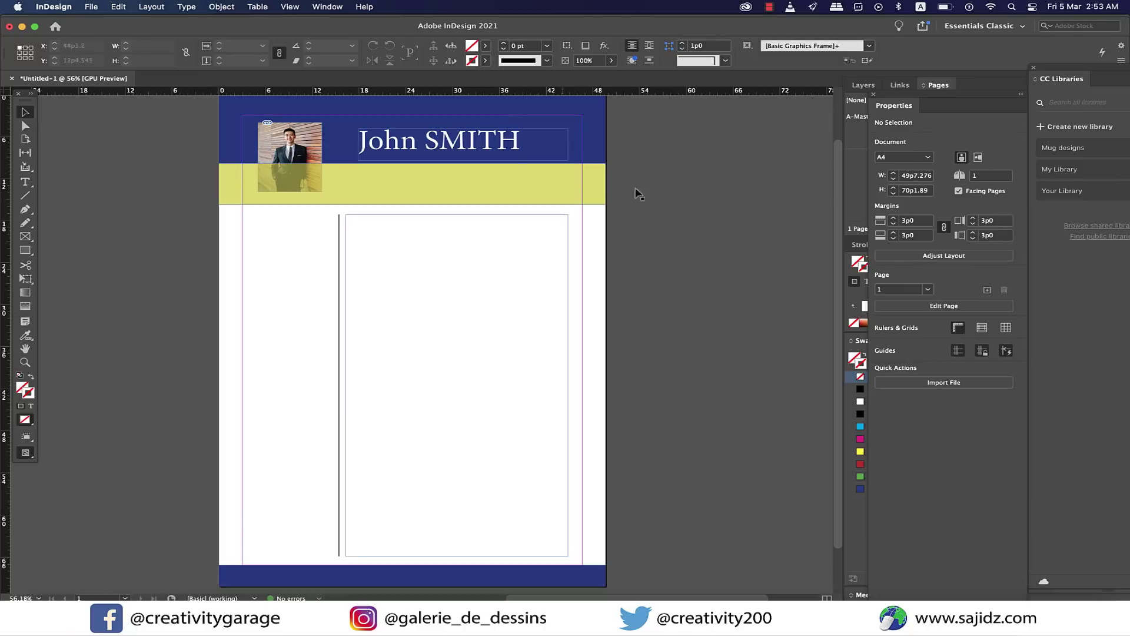
Lighten the surname by lowering its fill tint.
double_click(470, 151)
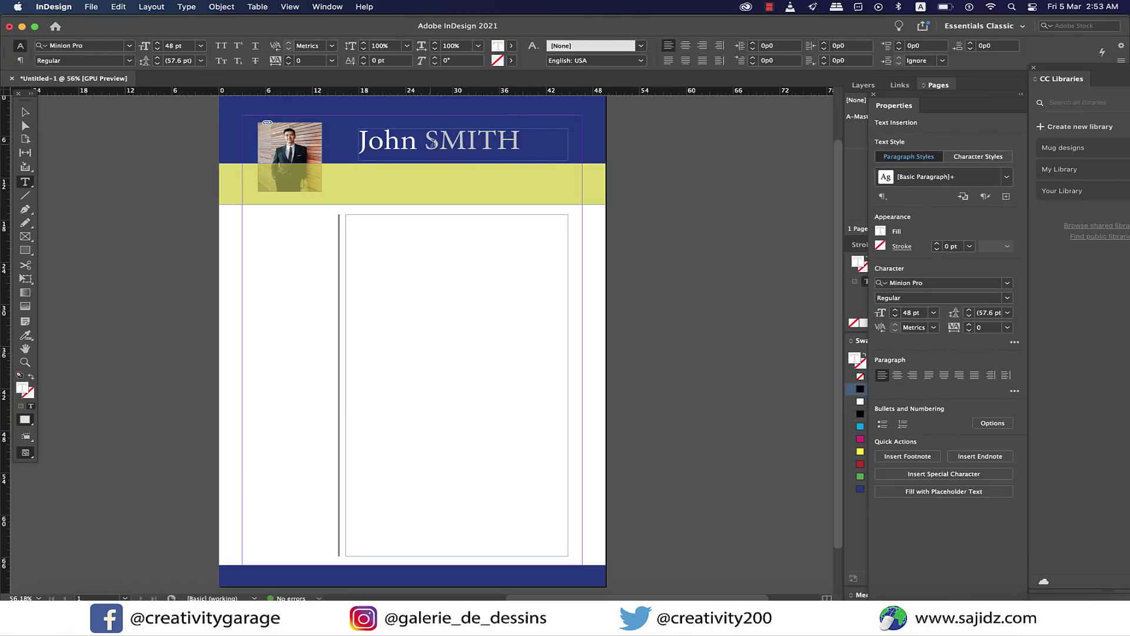
drag(430, 144, 522, 145)
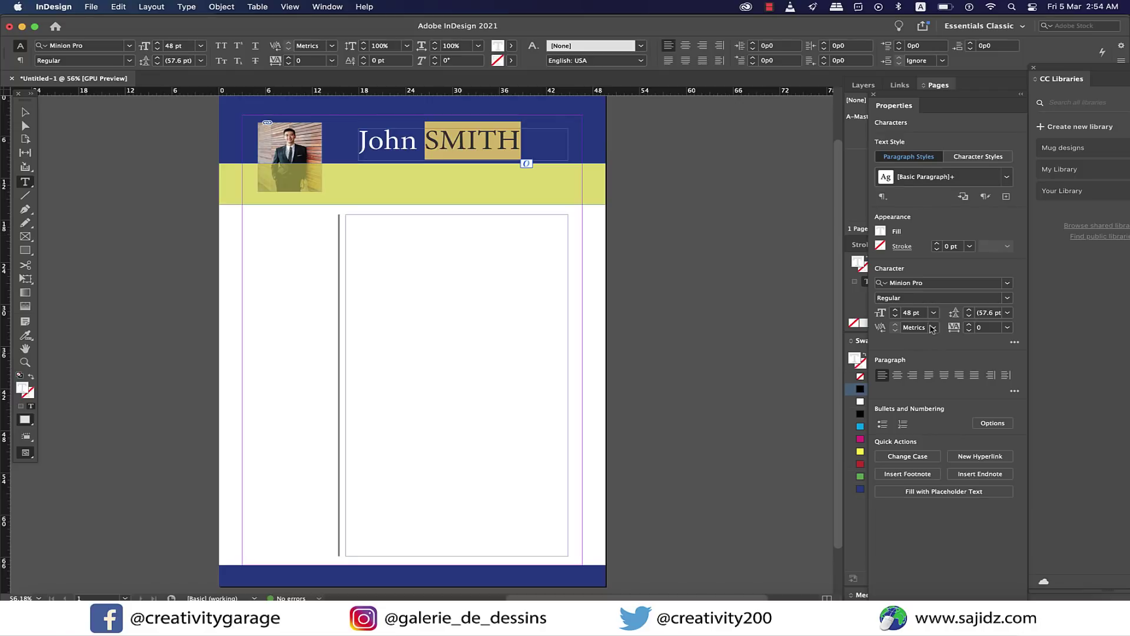
click(881, 231)
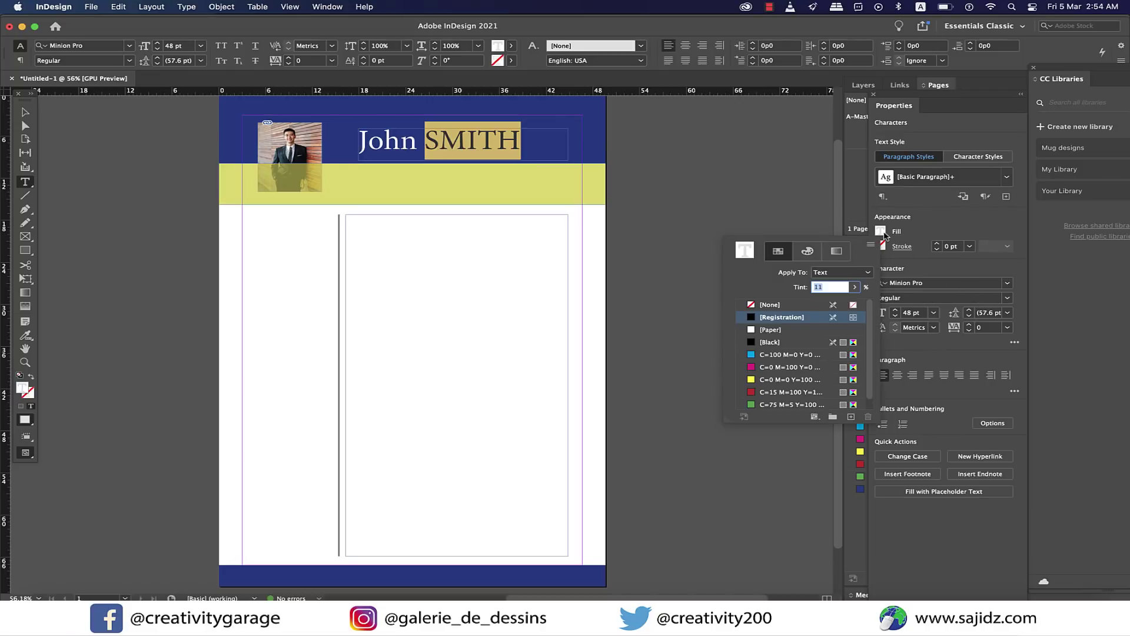
click(854, 287)
drag(796, 301, 808, 301)
click(617, 195)
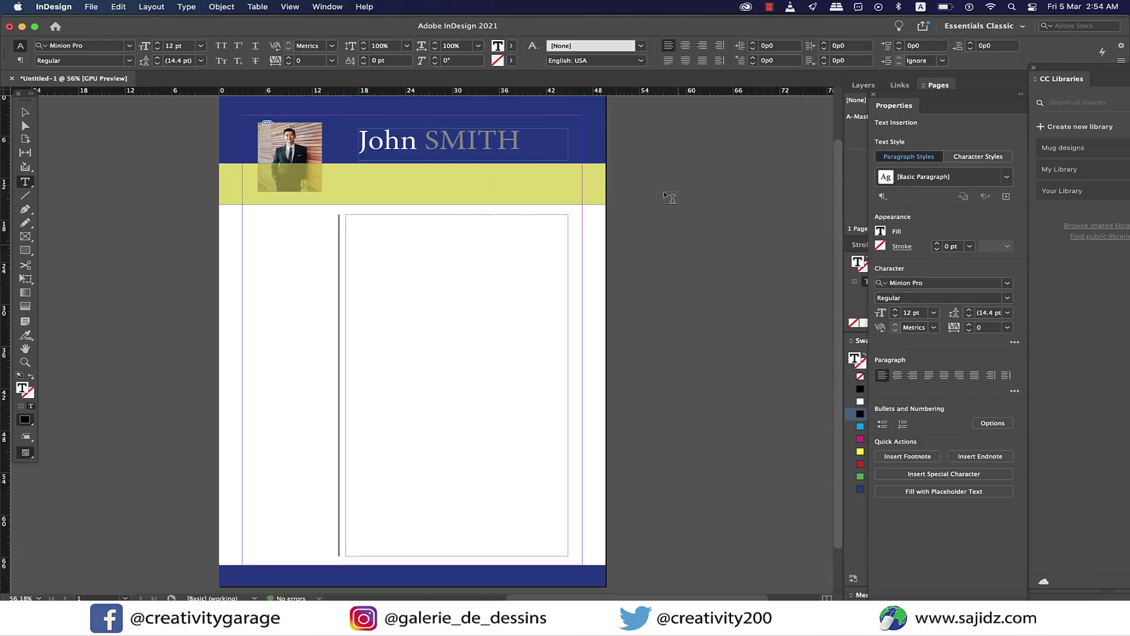
Try the text tools on the yellow band, then select the photo frame.
click(337, 174)
click(33, 183)
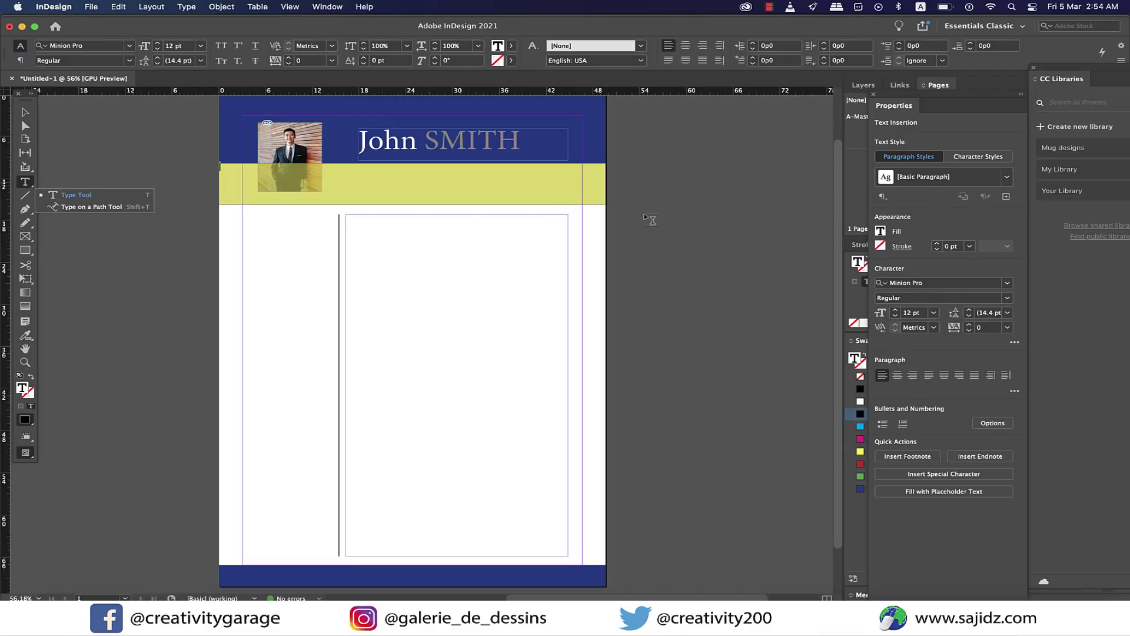
click(656, 221)
click(24, 113)
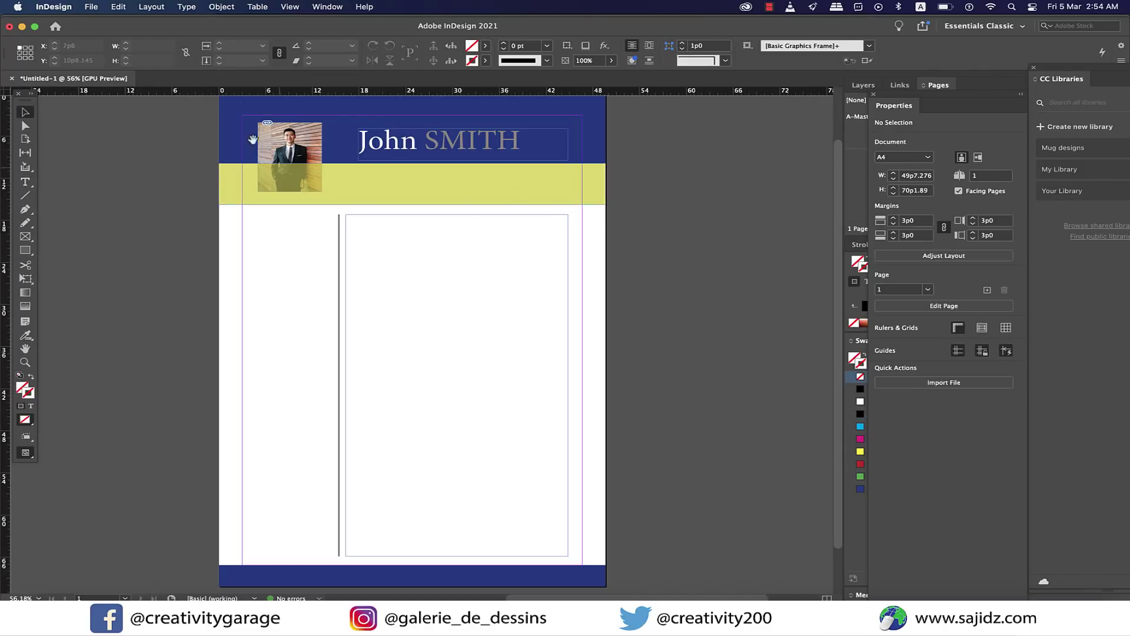
click(304, 152)
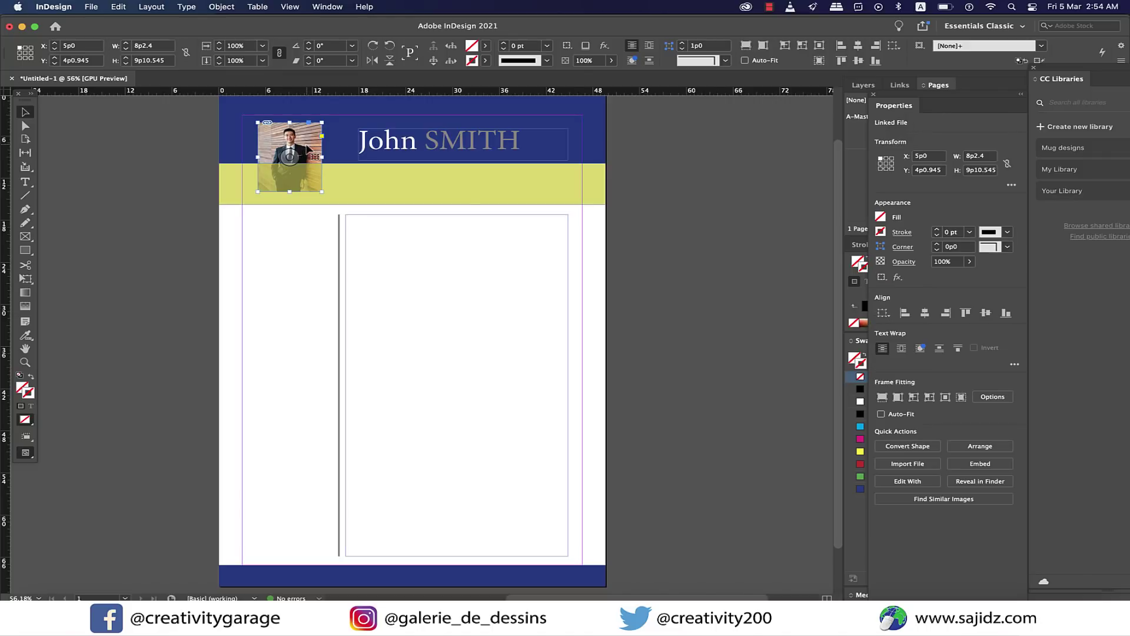
Move the photo frame above the yellow band with Arrange > Bring to Front.
right_click(307, 148)
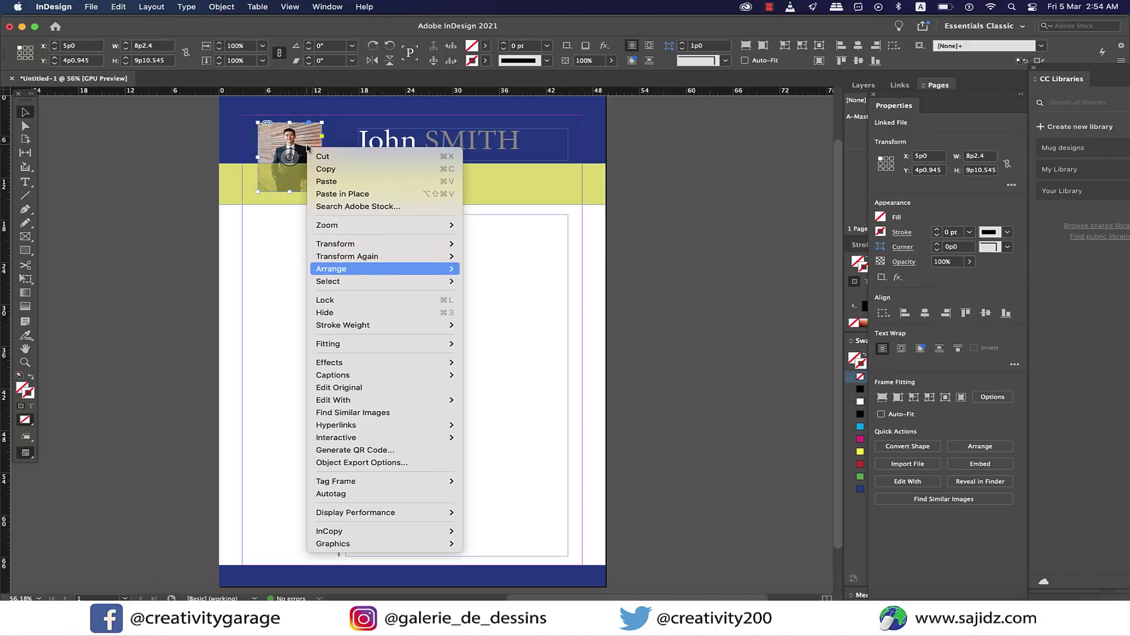
mouse_move(383, 268)
click(504, 271)
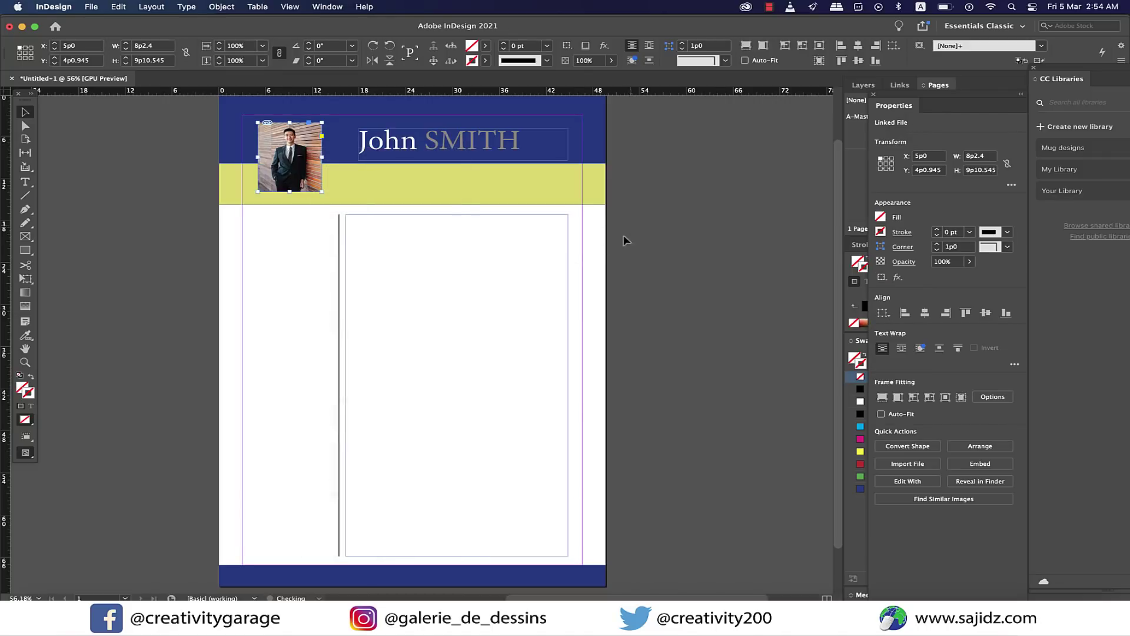
click(672, 222)
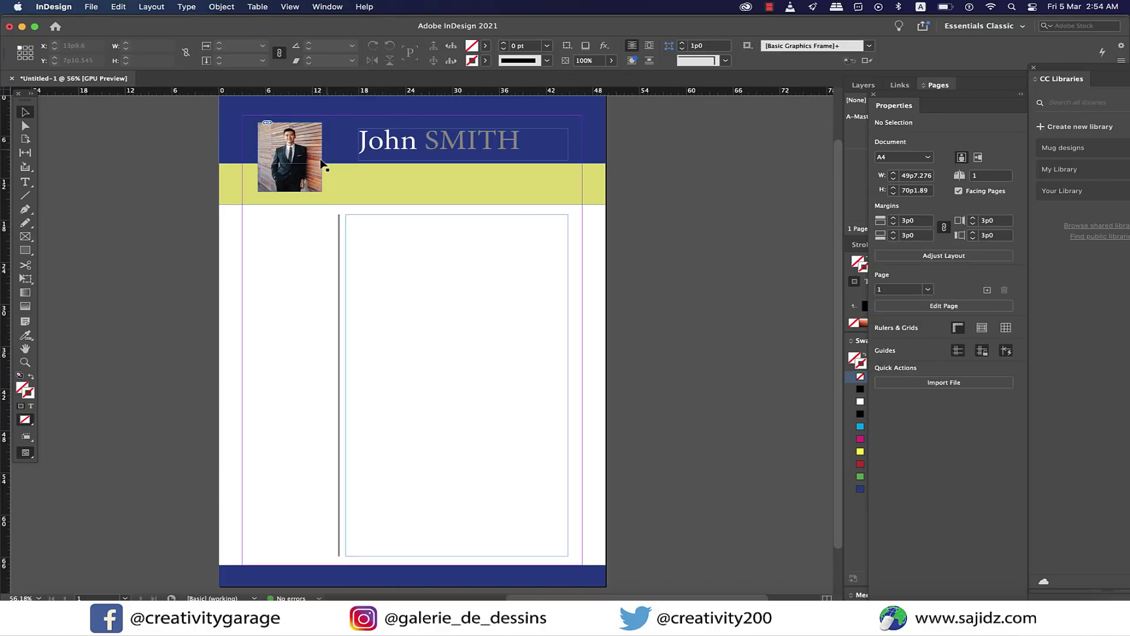
click(319, 128)
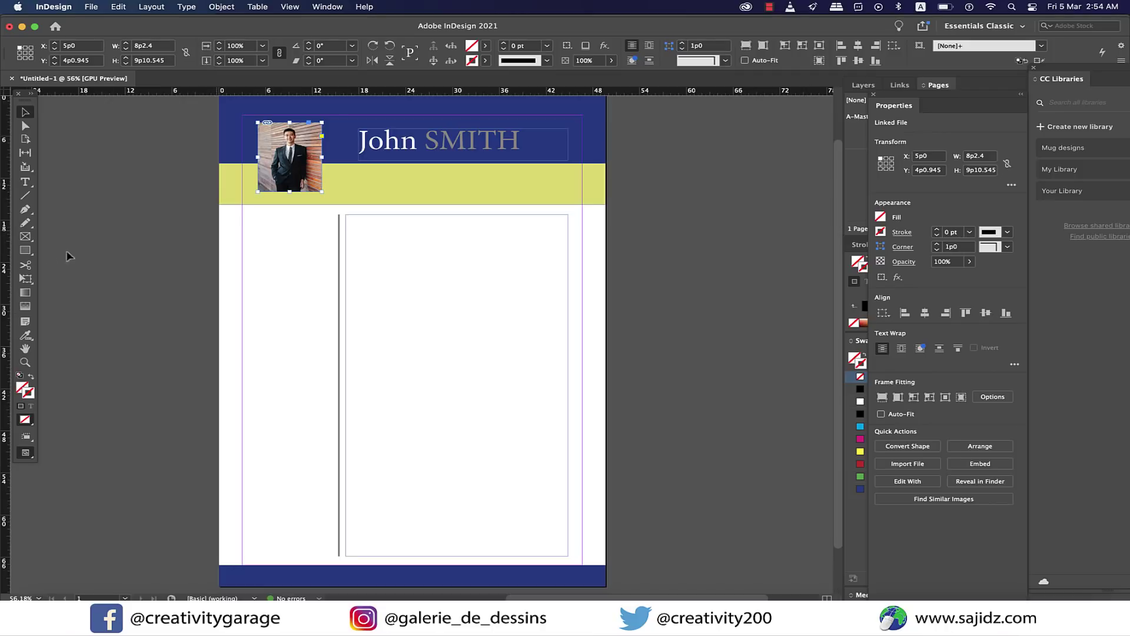
Draw a text frame on the yellow band and type the 'Career Objective:' heading.
click(398, 244)
drag(398, 243, 553, 202)
double_click(383, 177)
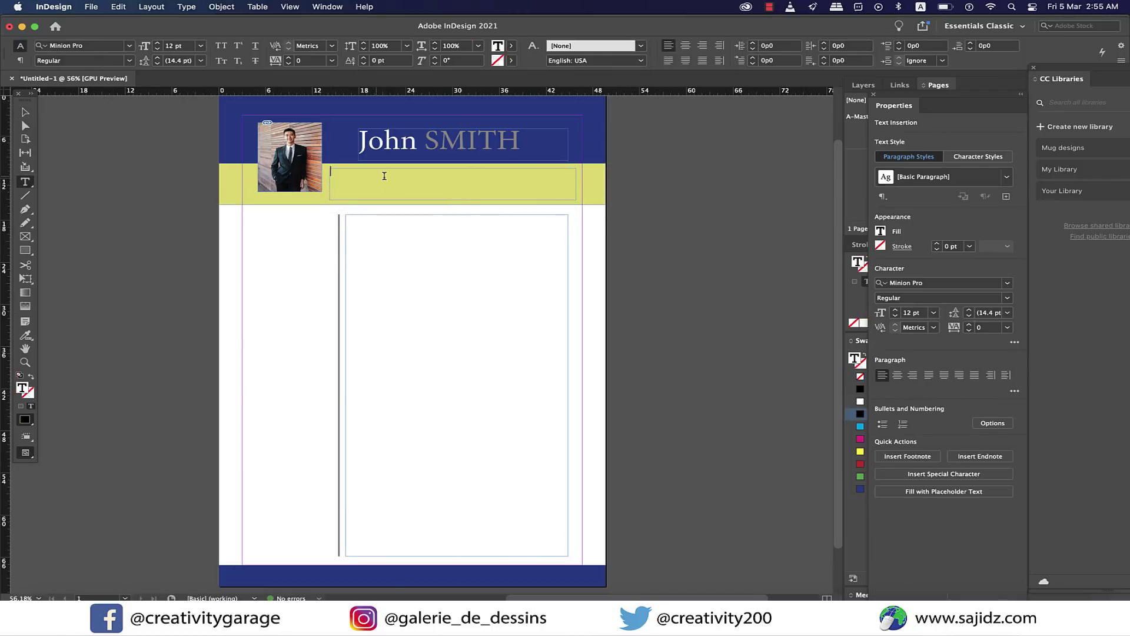
text(Career Objective:)
key(super+1)
triple_click(415, 176)
click(435, 177)
Fill the frame with placeholder text, bold the heading, and set the body font to Times.
right_click(430, 176)
click(415, 177)
right_click(415, 176)
click(486, 418)
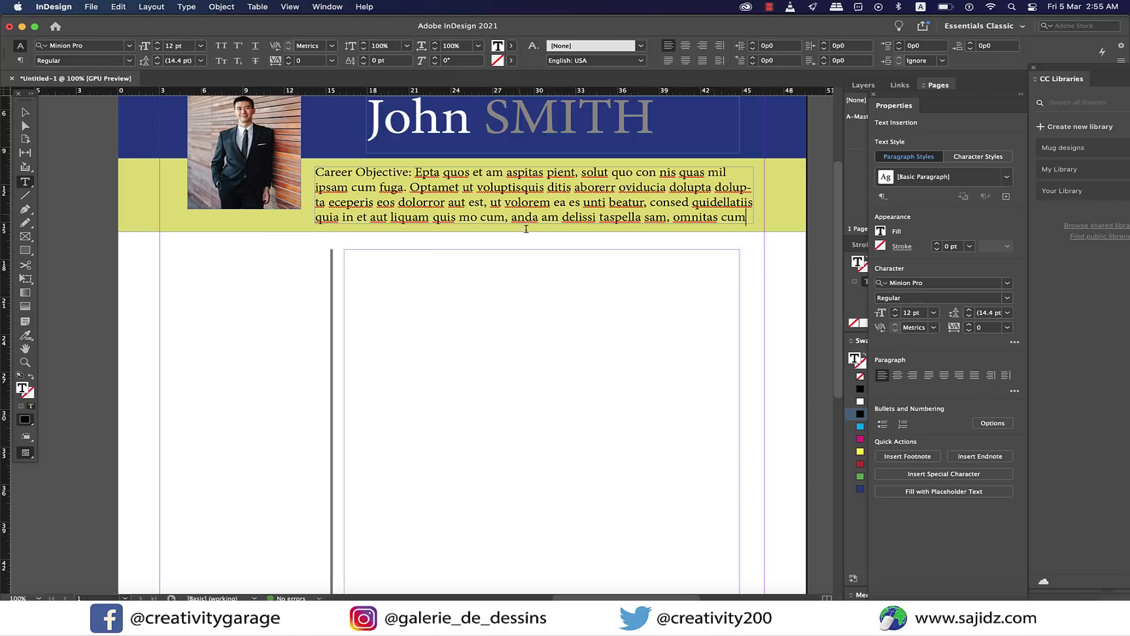
drag(411, 172, 746, 217)
key(super+shift+b)
click(114, 48)
text(Times)
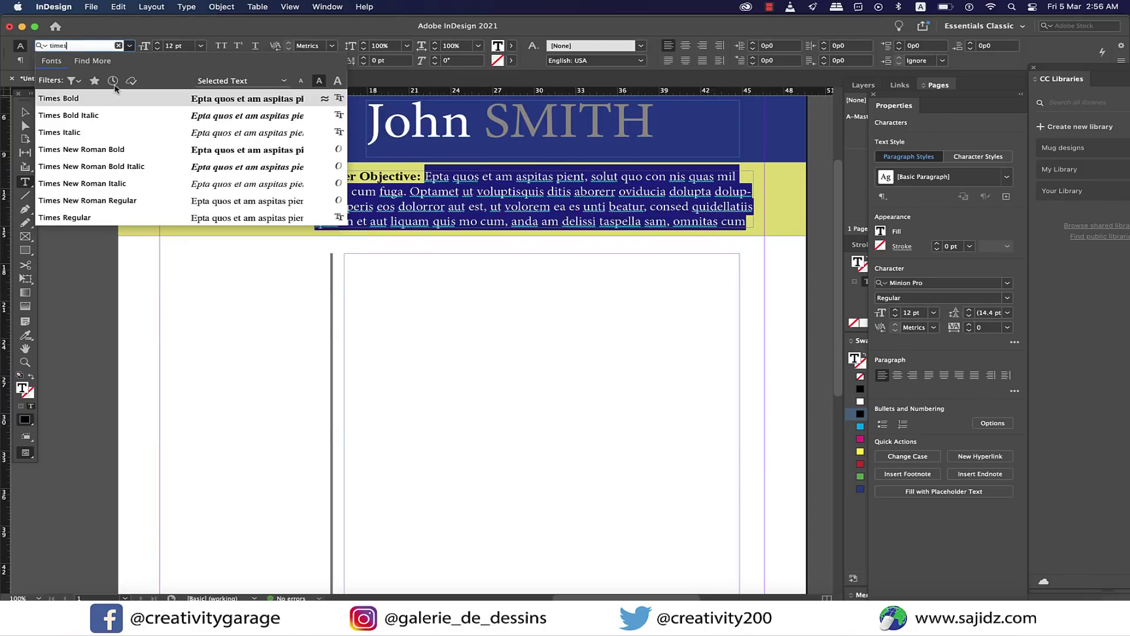
key(Return)
click(203, 252)
Format the footer's Address: label as white Times at 11 pt.
scroll(277, 298, down, 10)
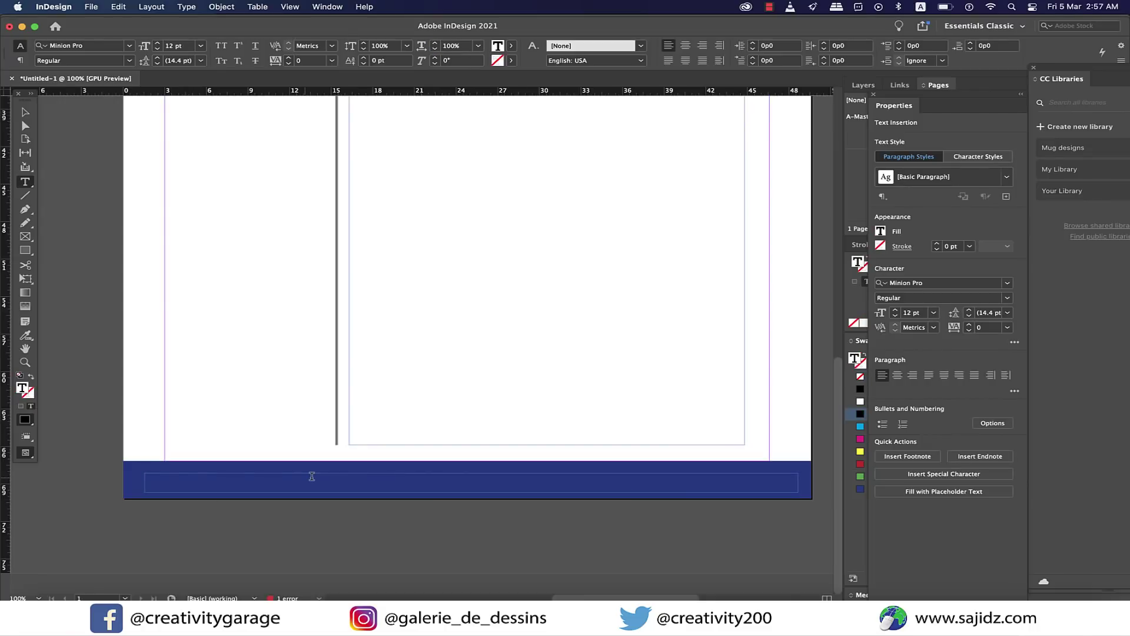
triple_click(137, 478)
click(511, 45)
click(412, 94)
click(114, 46)
text(Times)
key(Return)
click(201, 45)
click(176, 117)
click(191, 480)
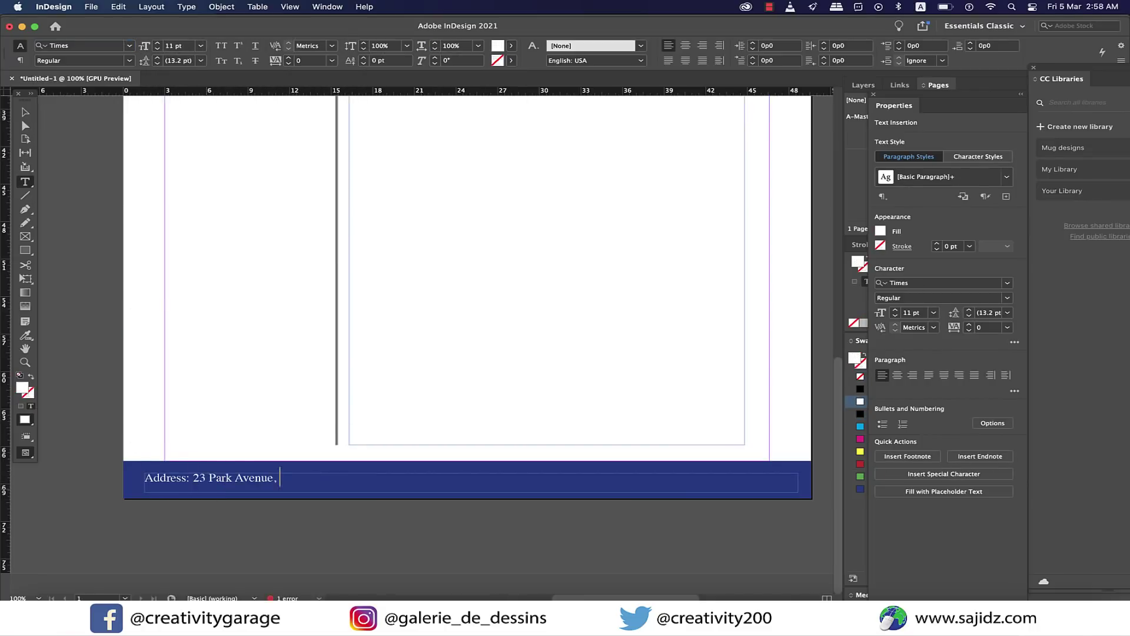
Type the footer contact line with the address, mobile number, e-mail, and Instagram and Facebook handles.
key(BackSpace)
key(BackSpace)
key(BackSpace)
key(BackSpace)
key(BackSpace)
key(BackSpace)
key(BackSpace)
key(BackSpace)
key(BackSpace)
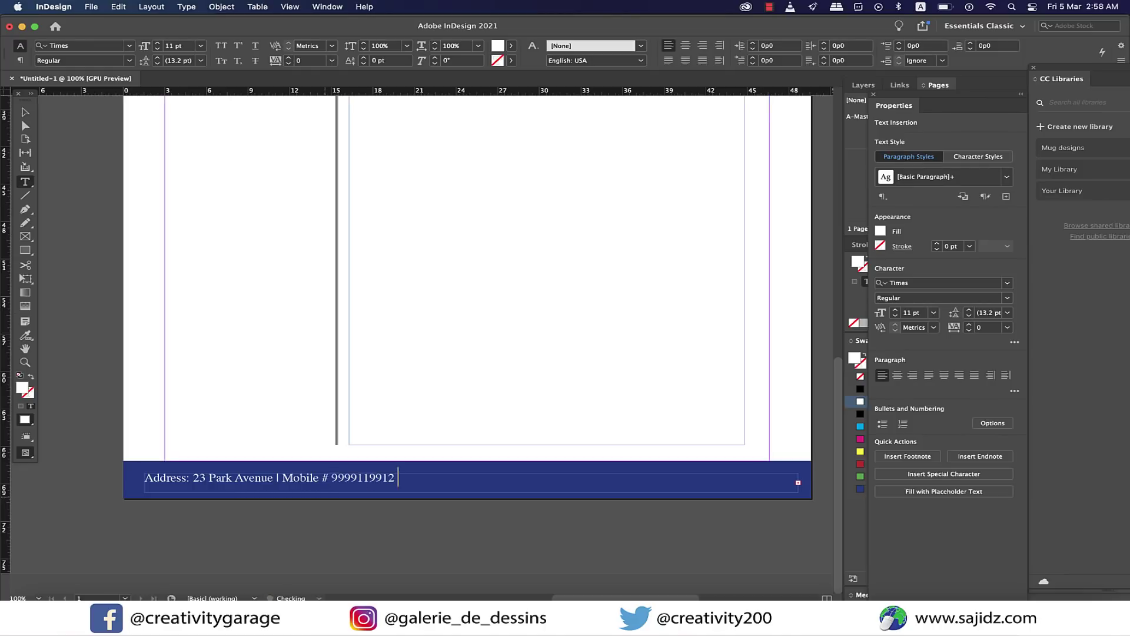
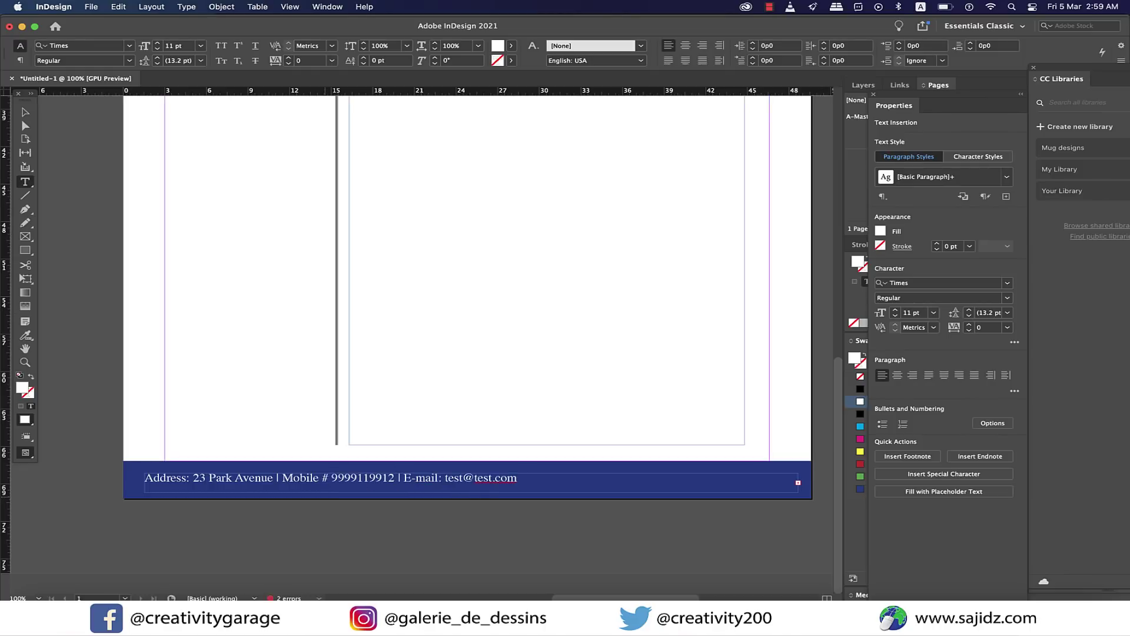
key(Escape)
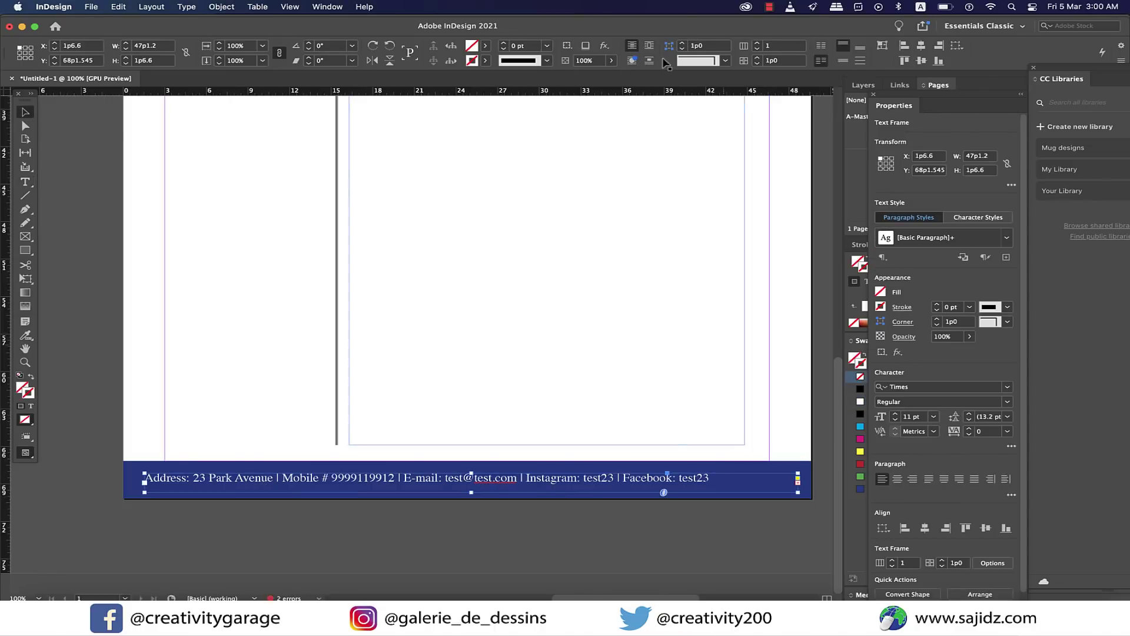
Centre the footer contact line across the blue footer band.
scroll(668, 138, left, 2)
key(super+shift+c)
scroll(573, 511, right, 4)
click(574, 511)
click(471, 480)
click(636, 454)
scroll(765, 399, up, 10)
scroll(766, 398, down, 1)
double_click(310, 329)
Type the PROFESSIONAL EXPERIENCE heading and the 'ABC Company' line in the empty frame.
text(PROFESSIONAL EXPERIENCE)
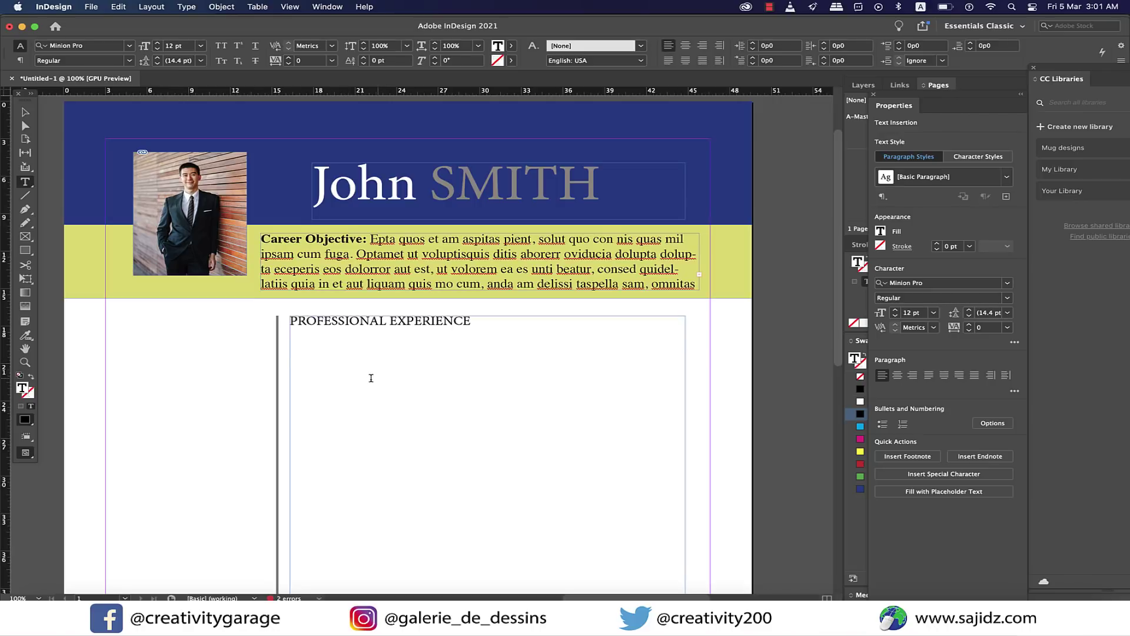
text(ABC Company)
key(Return)
Copy the Career Objective sample text and paste it below ABC Company as the job description.
scroll(218, 404, up, 3)
scroll(215, 401, down, 2)
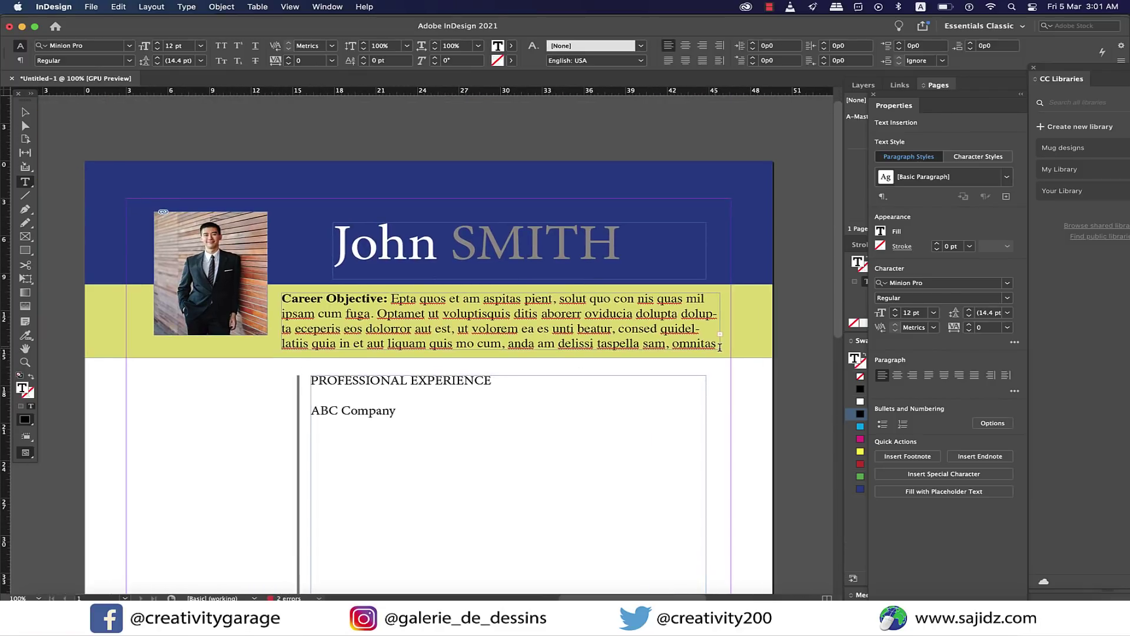
drag(719, 347, 391, 299)
key(super+c)
click(396, 416)
key(super+v)
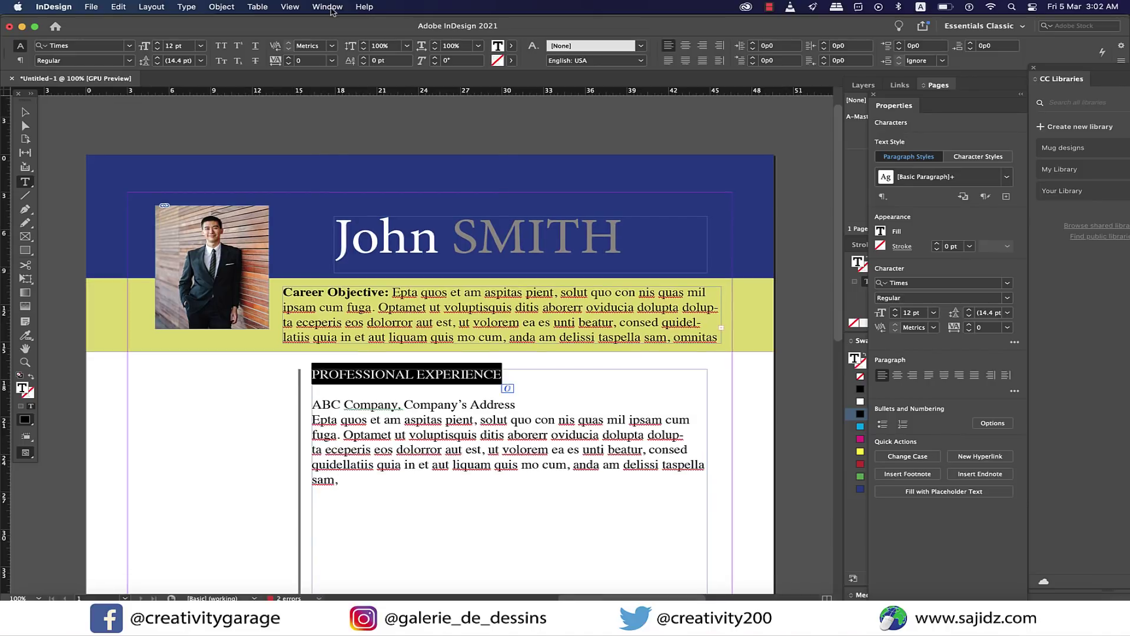
click(327, 7)
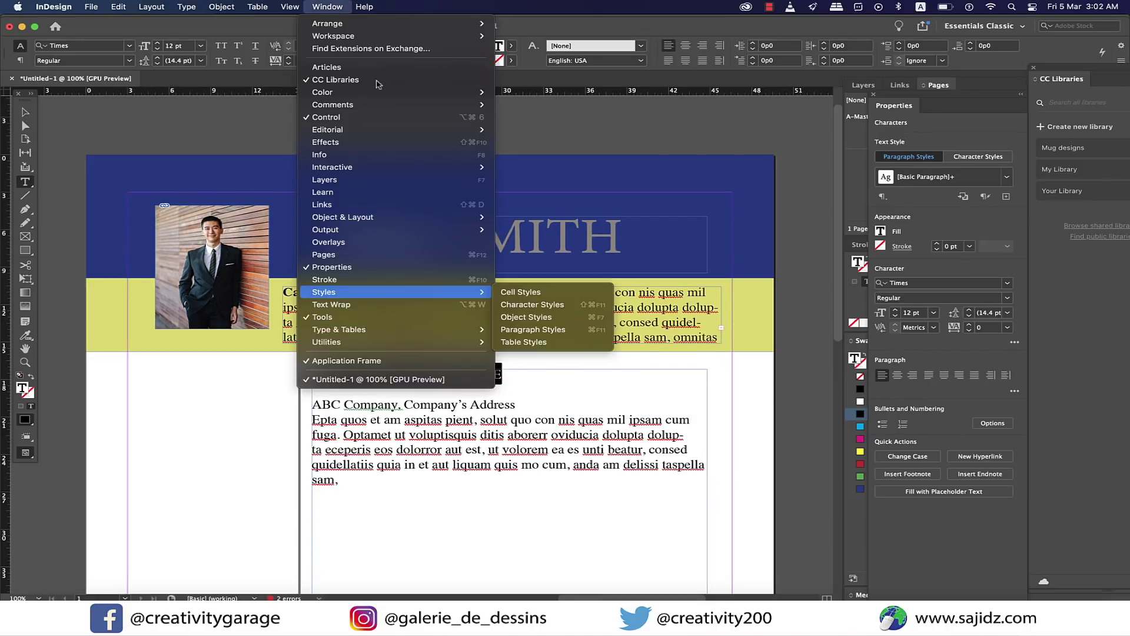
Create a bold, underlined 'heading' paragraph style and apply it to PROFESSIONAL EXPERIENCE.
click(533, 330)
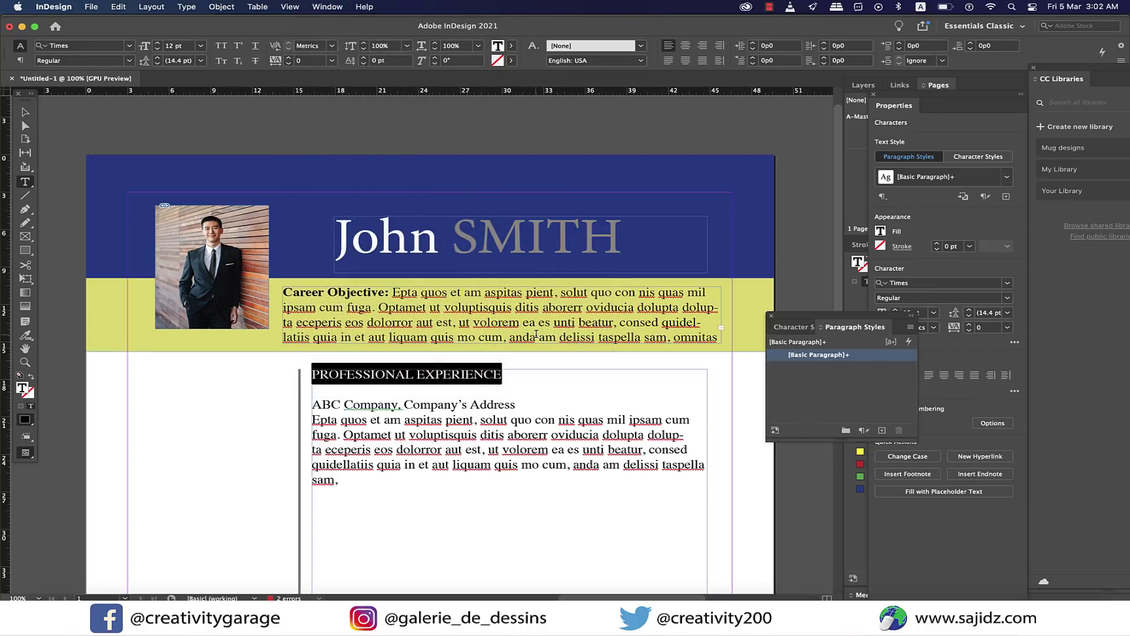
click(882, 429)
double_click(831, 368)
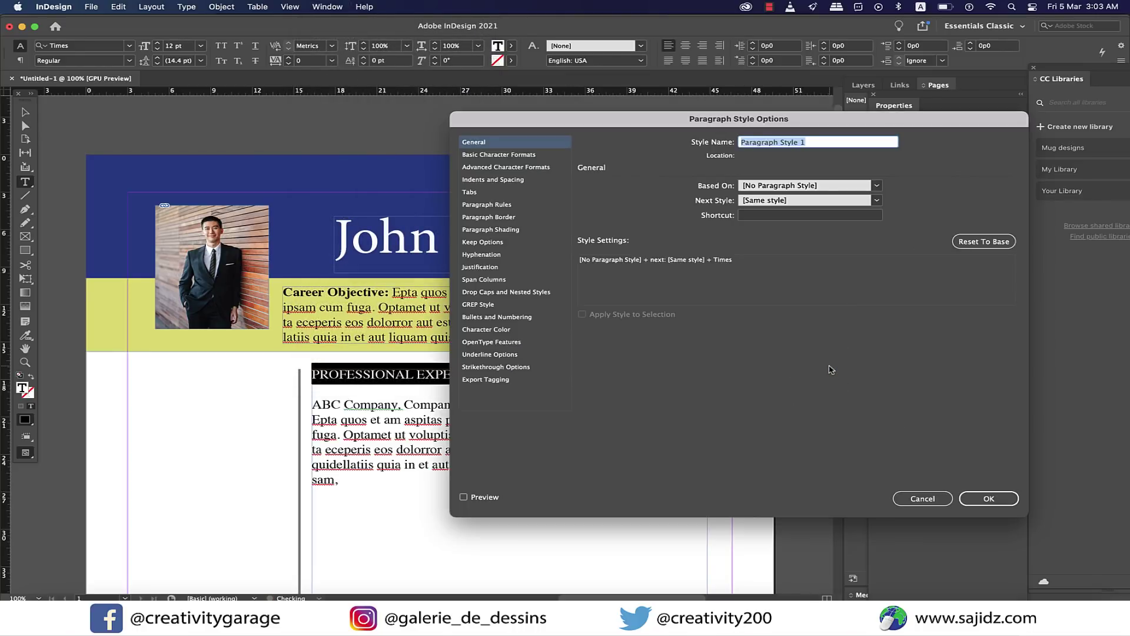
text(heading)
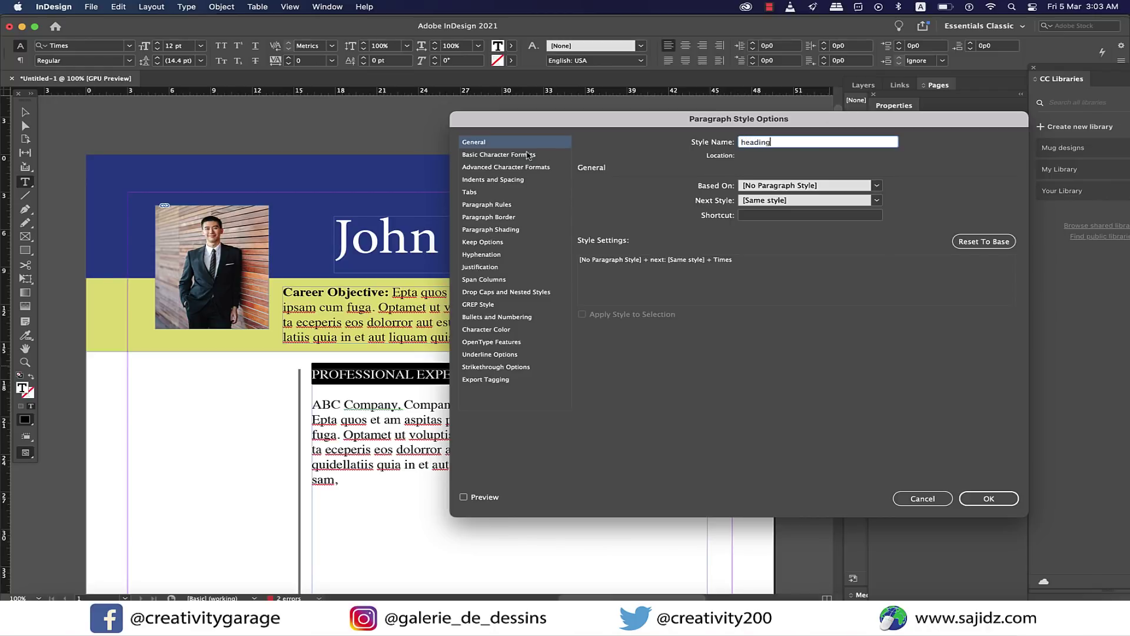
click(504, 156)
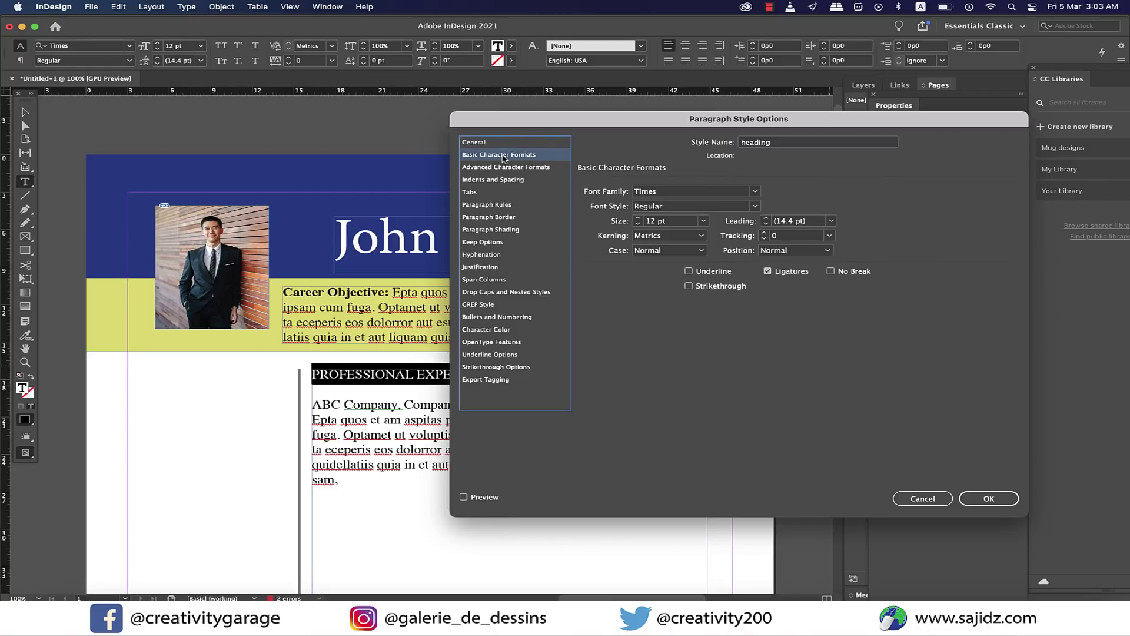
click(755, 206)
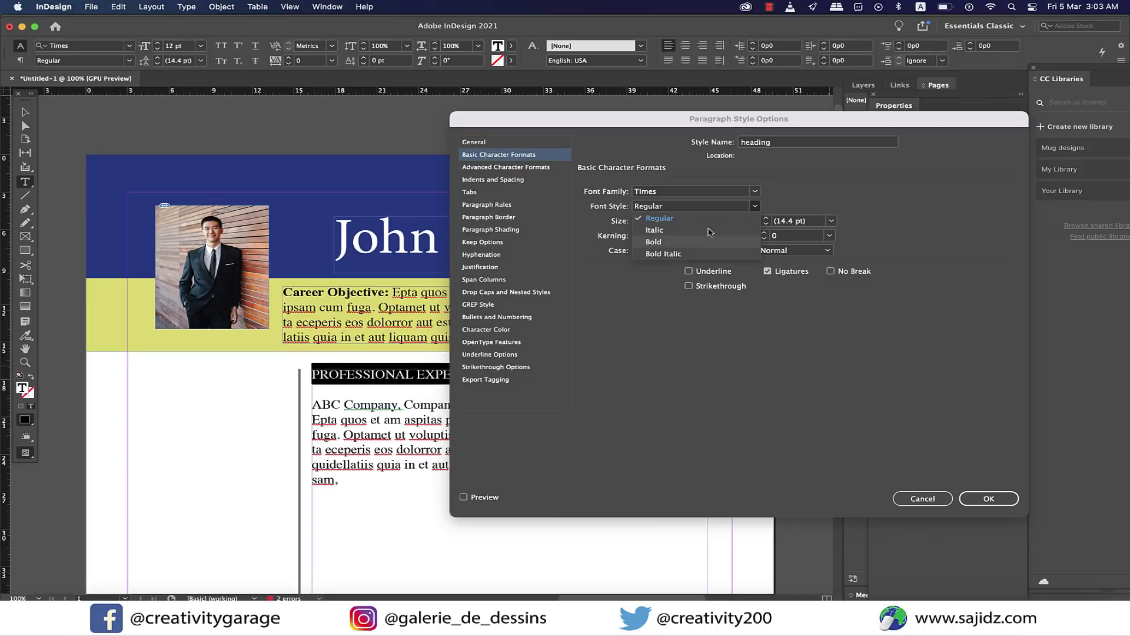
click(670, 244)
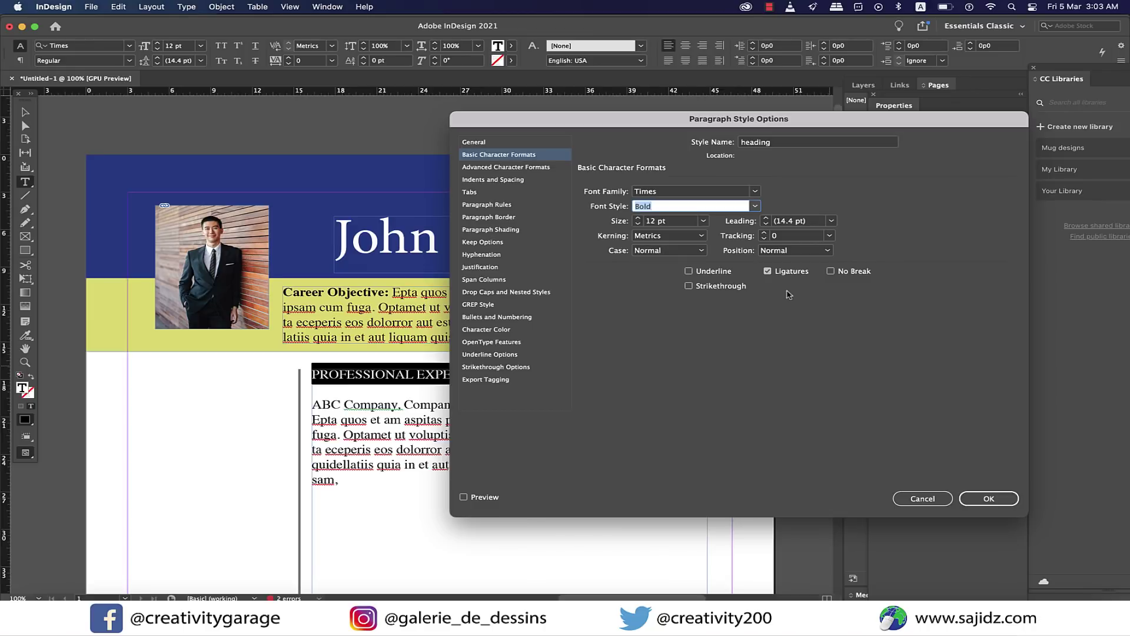
click(689, 272)
click(989, 500)
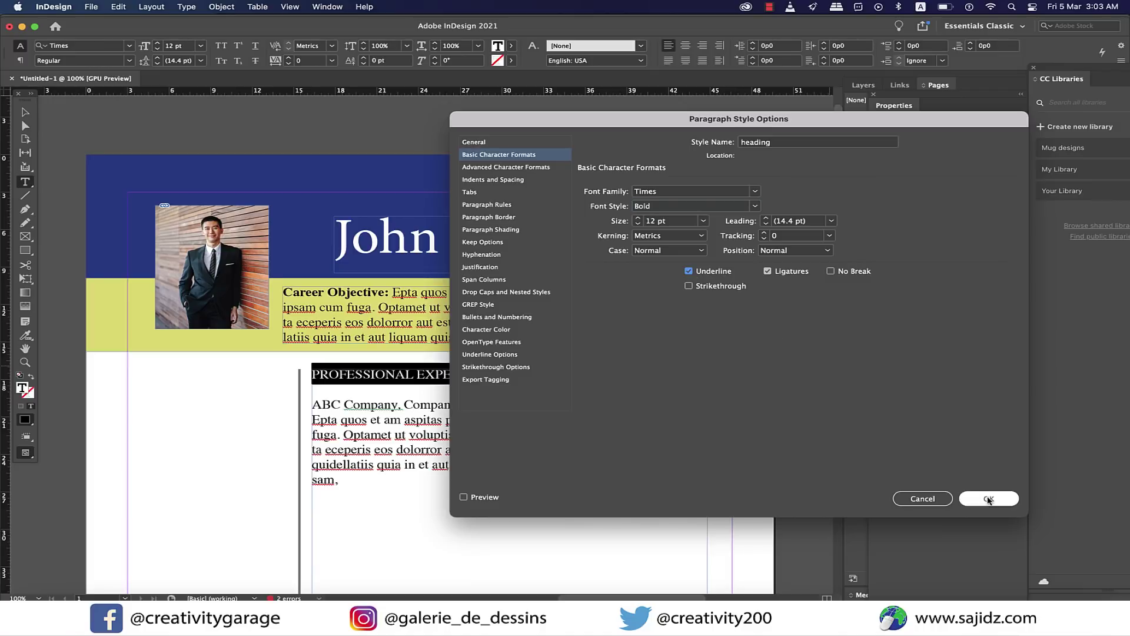
click(989, 499)
click(579, 401)
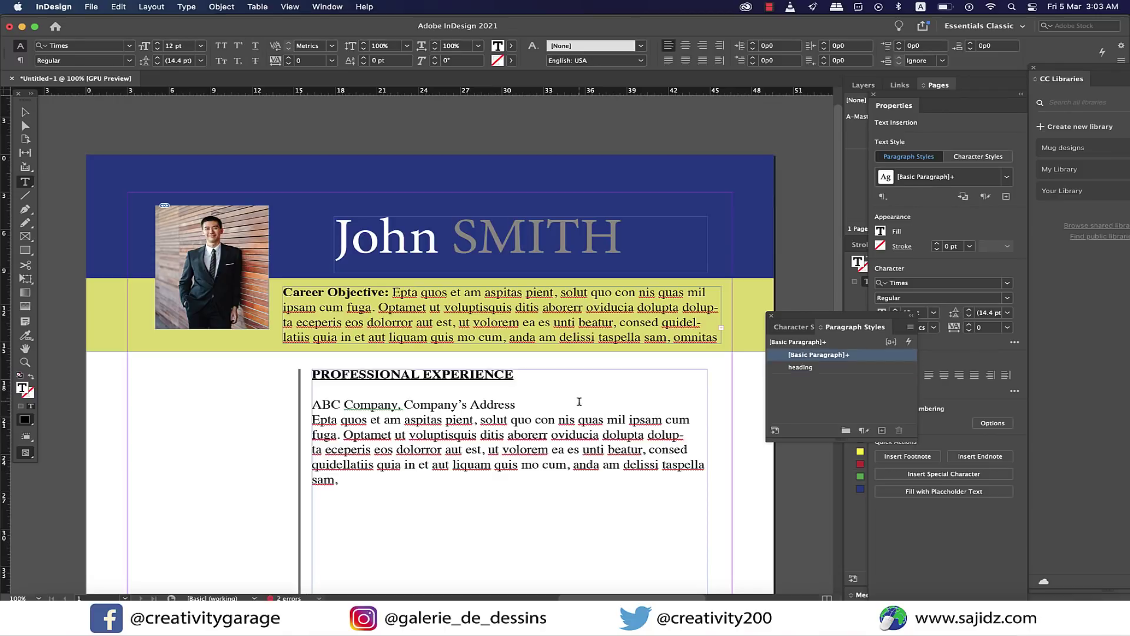
Create a bold 'sub-heading' paragraph style for the ABC Company line.
drag(312, 404, 398, 404)
click(882, 430)
double_click(830, 367)
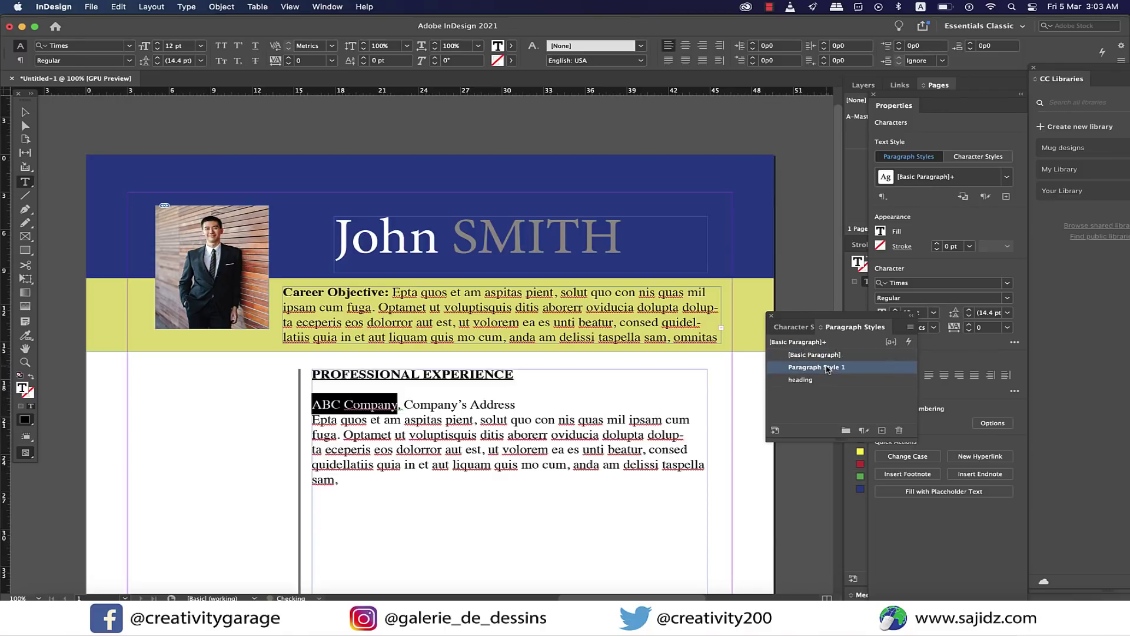
text(sub-heading)
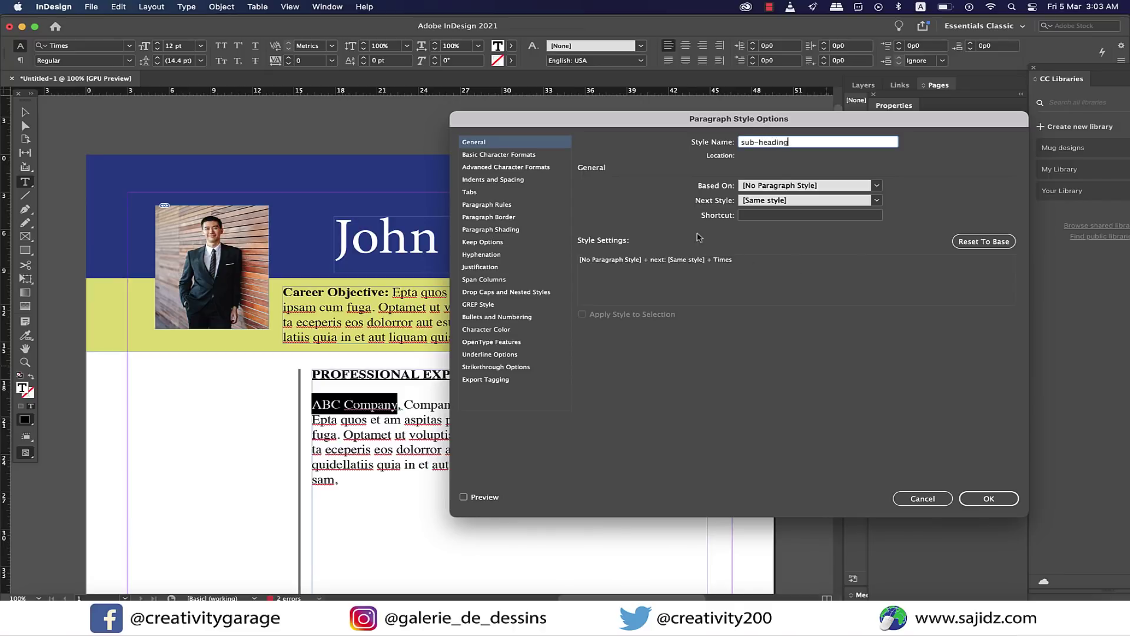
click(505, 156)
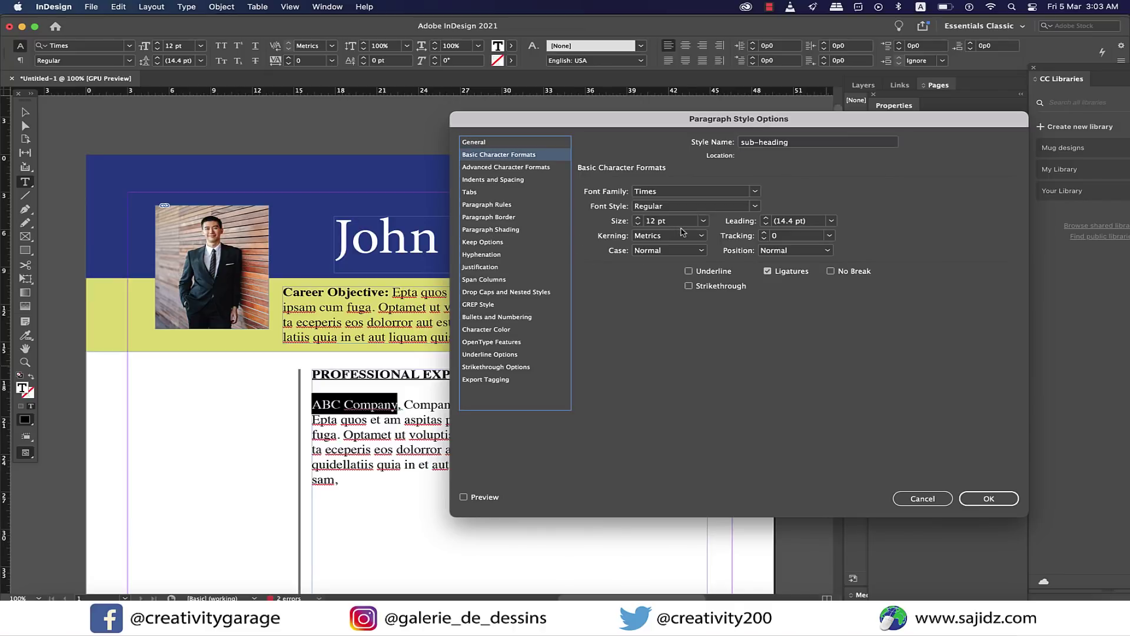
click(754, 206)
click(657, 241)
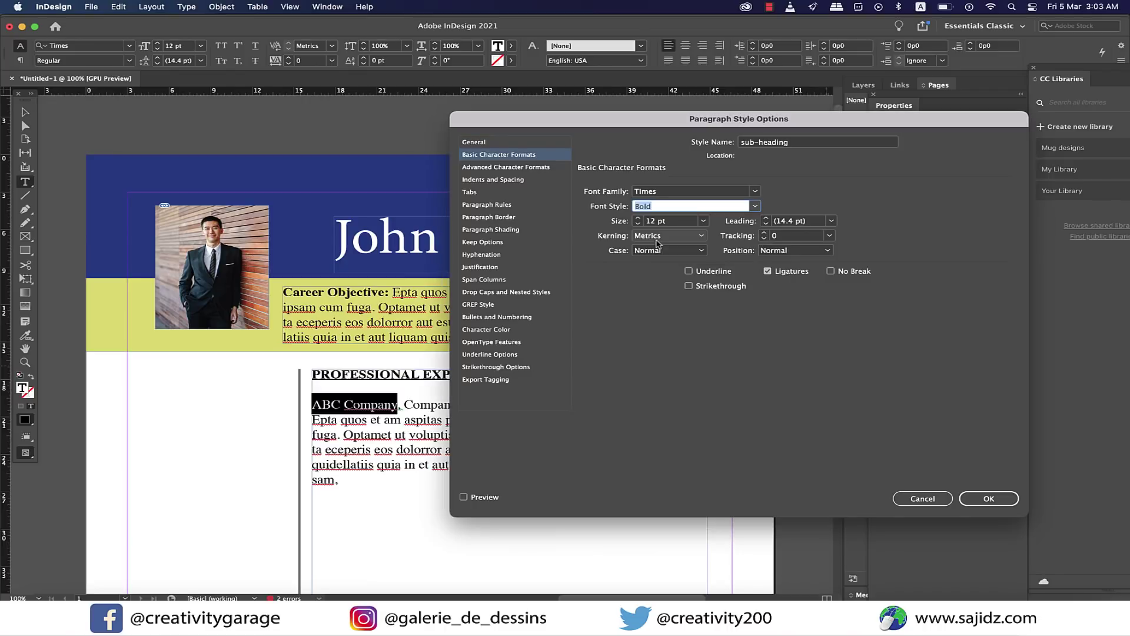
click(981, 500)
Italicise the Company's Address text and paste a copy of the ABC Company entry below it.
drag(410, 405, 519, 406)
click(596, 410)
scroll(417, 310, down, 4)
drag(340, 325, 307, 248)
key(super+c)
click(356, 323)
key(Return)
key(super+v)
Paste two more copies of the ABC Company entry, each on its own new line.
scroll(384, 275, down, 3)
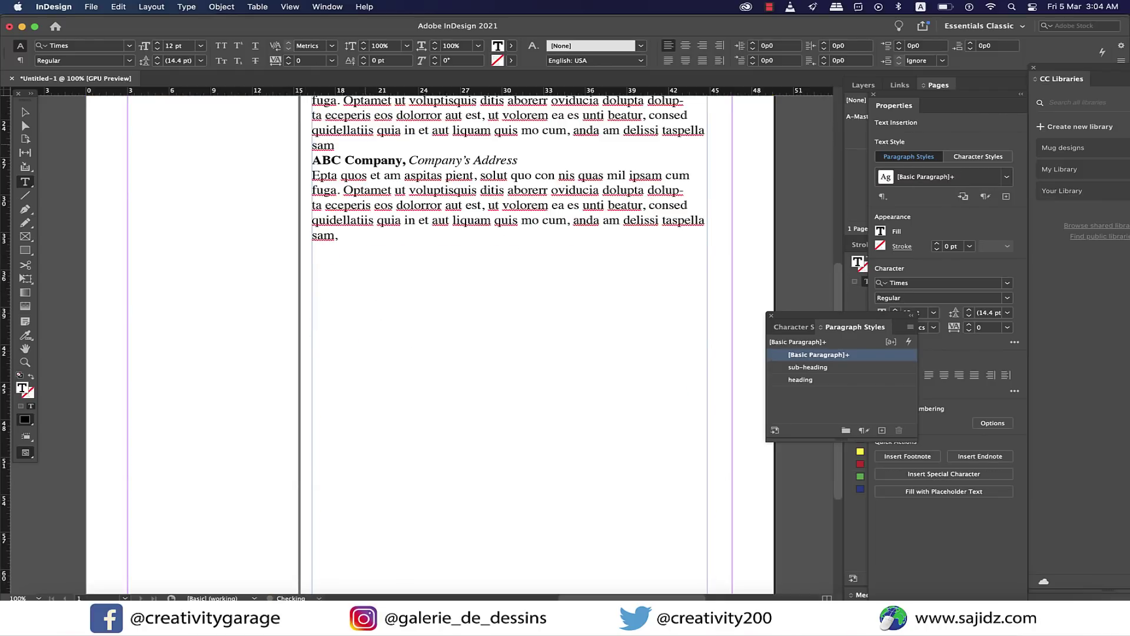
scroll(353, 271, up, 2)
scroll(409, 293, right, 1)
key(Return)
key(super+v)
key(Return)
key(super+v)
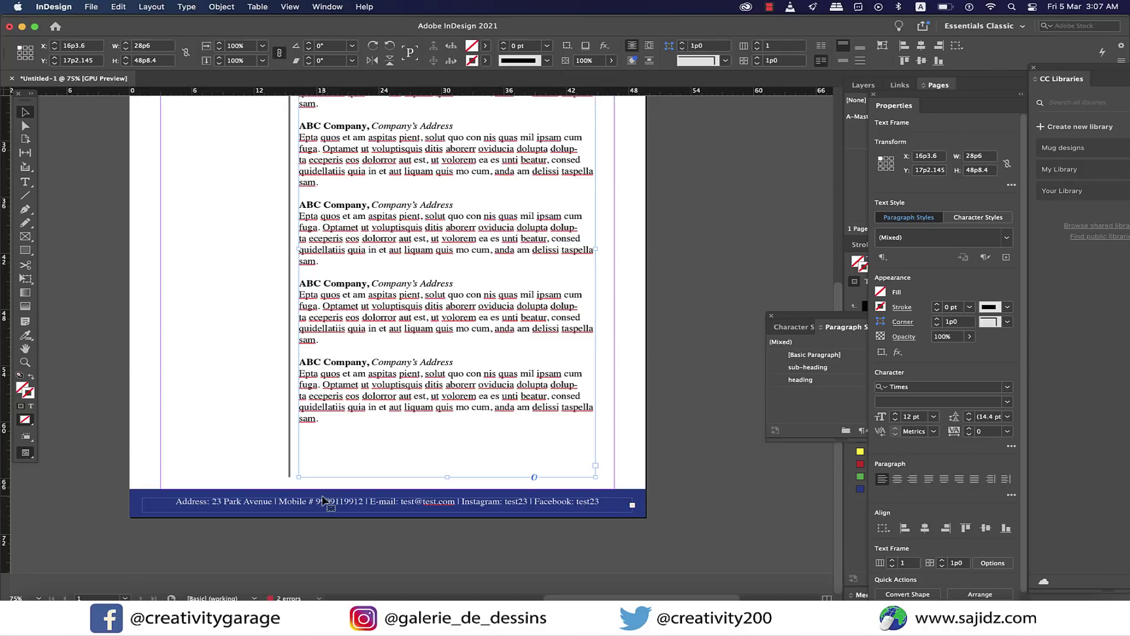
Narrow the experience frame by dragging its left edge to the right.
scroll(323, 500, up, 2)
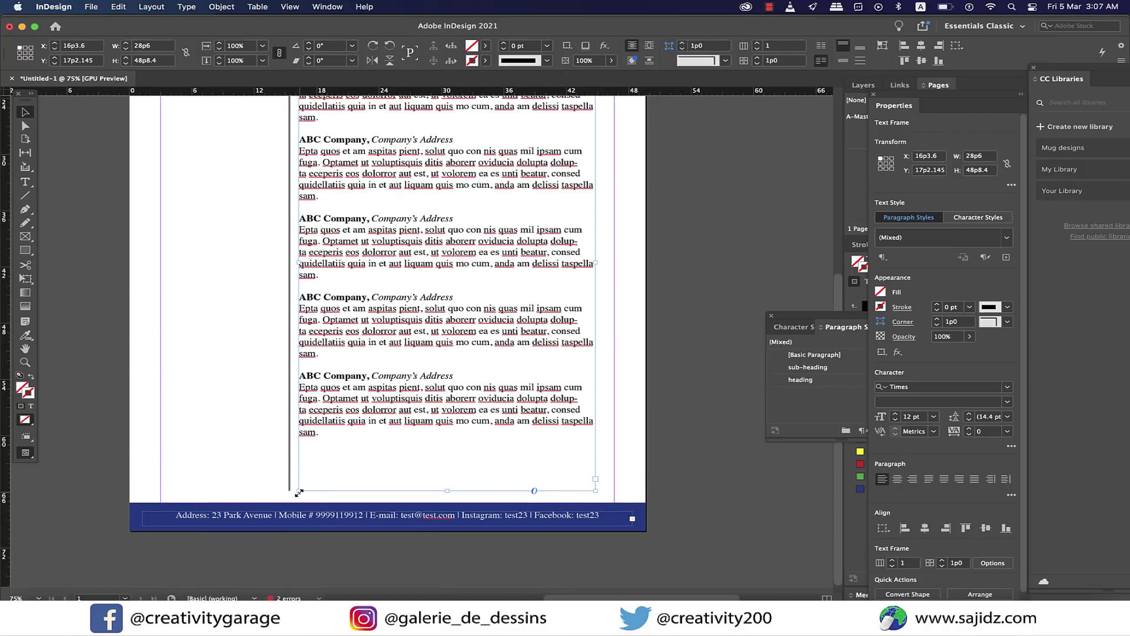
drag(299, 492, 387, 496)
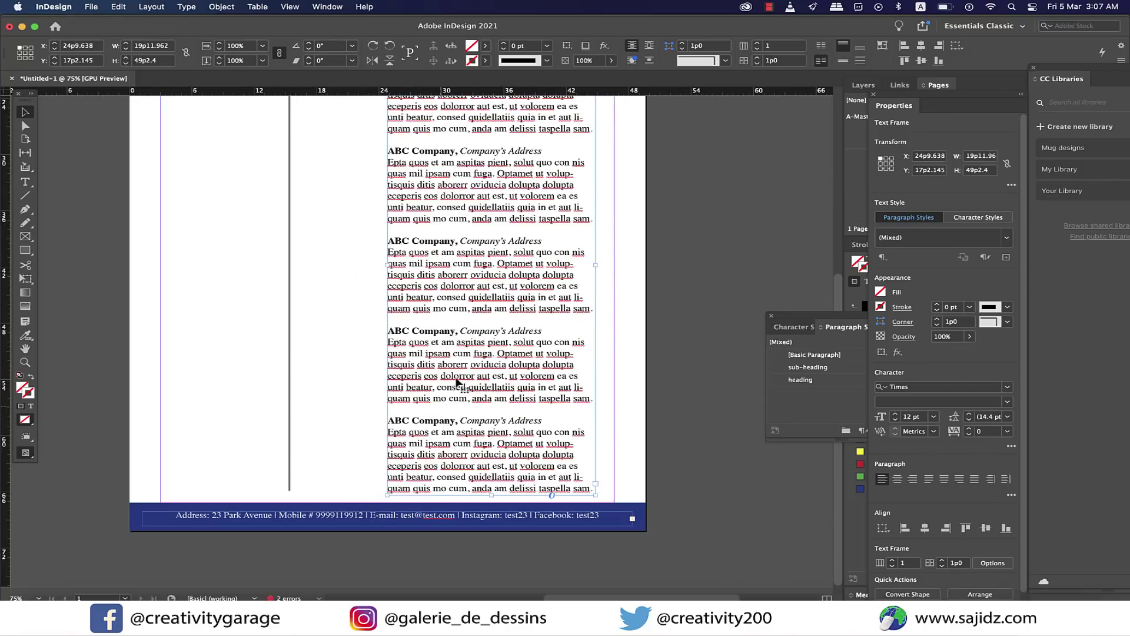
scroll(458, 383, up, 5)
Draw a text frame with the date 'May 2015 - Present' set in Times.
key(t)
drag(303, 145, 377, 169)
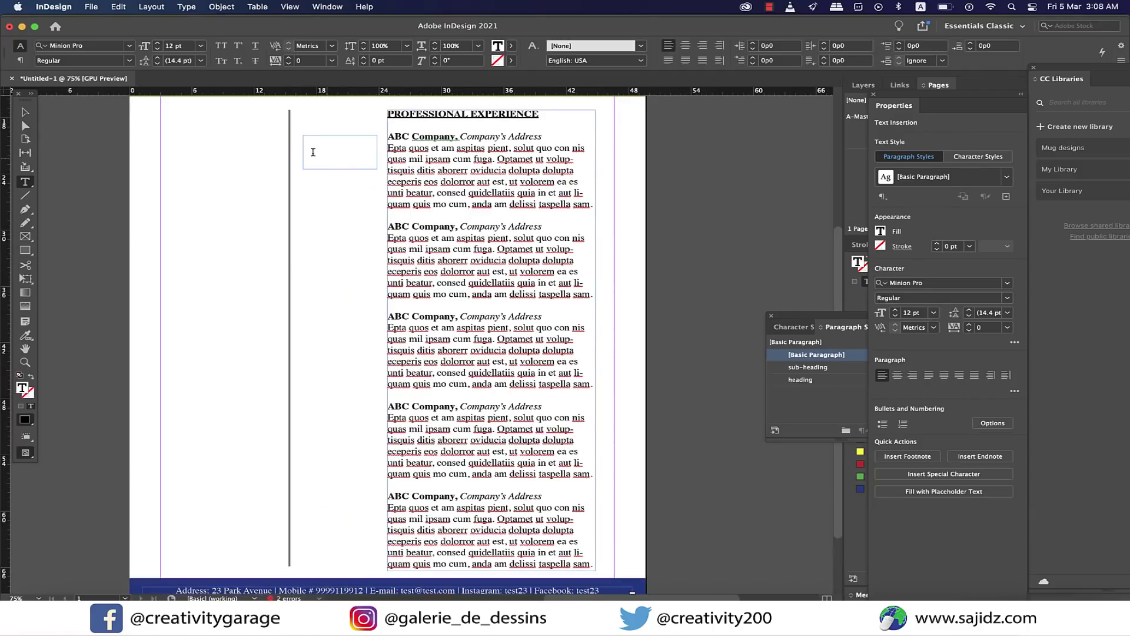
text(May 2015 - Present)
drag(316, 151, 298, 142)
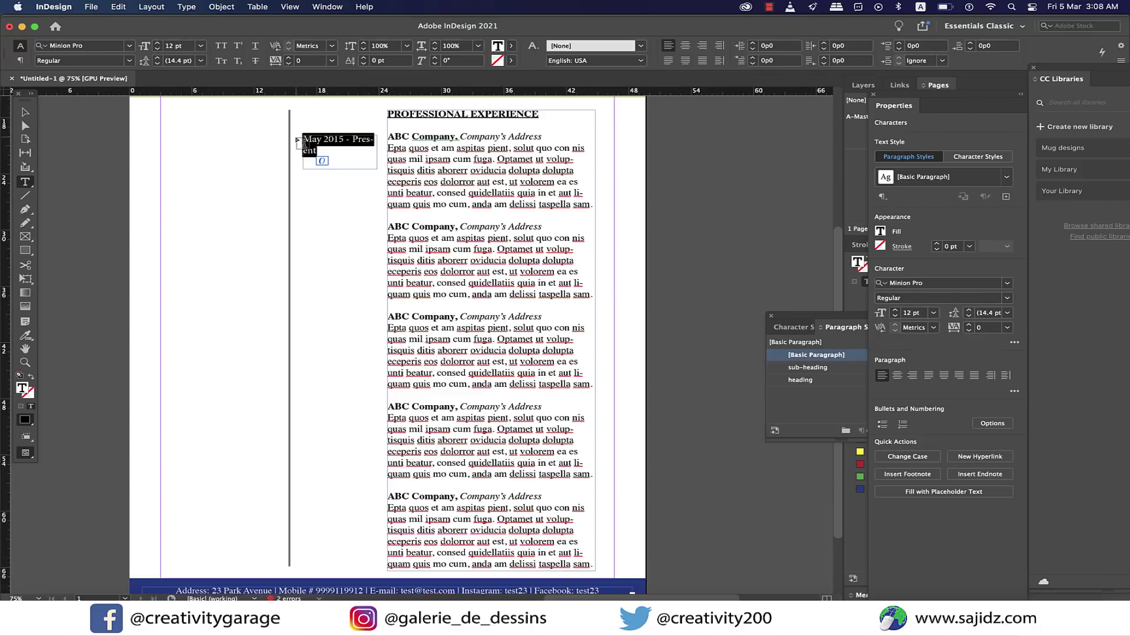
text(Times)
key(Return)
key(Escape)
Duplicate the date box beside the following company entries.
drag(346, 141, 347, 225)
drag(346, 225, 347, 318)
scroll(348, 321, up, 3)
key(super+minus)
scroll(360, 346, up, 1)
Retype the copied dates: June 2010 - May 2015, June 2009 - June 2010, Jan. 2008 - June 2009, Jan. 2005 - Jan. 2008.
triple_click(360, 346)
text(June 2010 - May 2015)
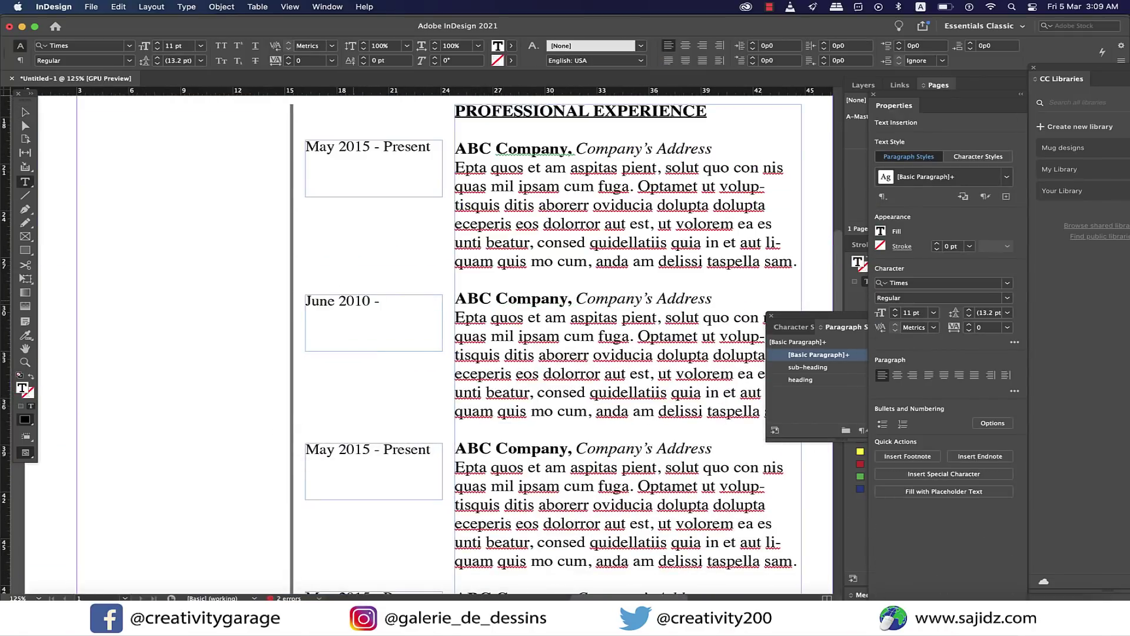
key(super+a)
triple_click(353, 449)
text(June 2009 - June 2010)
scroll(359, 383, down, 5)
triple_click(359, 360)
text(Jan. 2008 - June 2009)
scroll(371, 377, down, 3)
triple_click(374, 379)
text(Jan. 2005 - Jan. 2008)
key(super+minus)
key(super+minus)
scroll(366, 247, up, 5)
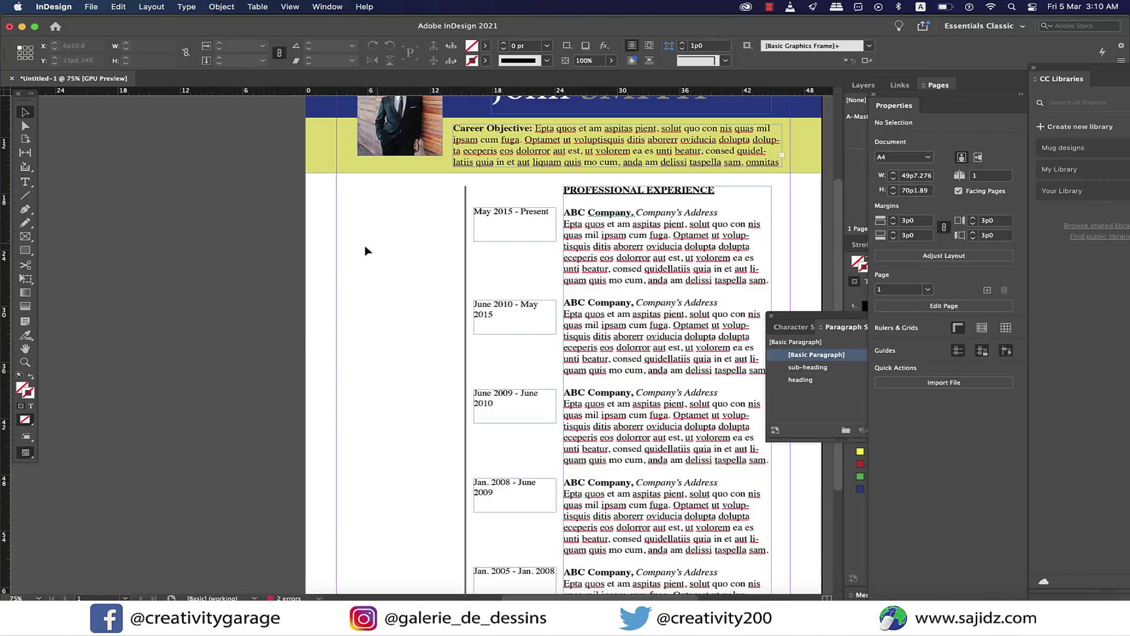
Draw a left-column text frame with an EDUCATION heading in heading style and 'Science Graduate'.
click(349, 199)
drag(343, 194, 458, 449)
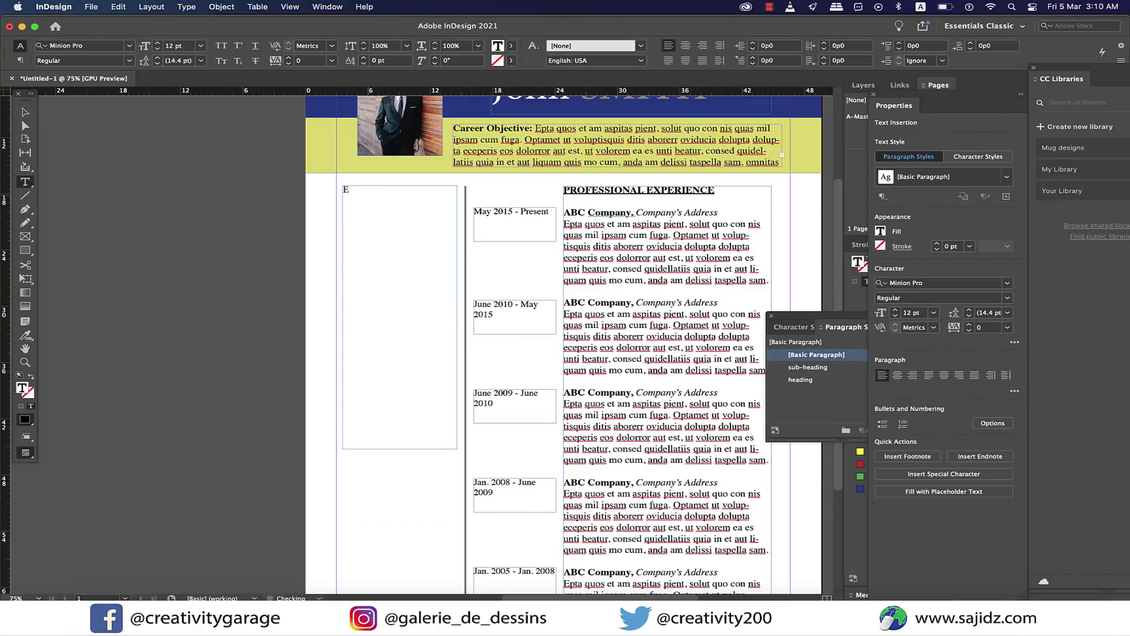
text(EDUCATION)
key(Return)
text(Science Graduate)
drag(405, 190, 323, 184)
click(801, 380)
Add 'from Whatever College, London' and the May 2000 - Jun. 2004 date, set in Times.
click(419, 210)
key(Return)
text(from Whatever College, London)
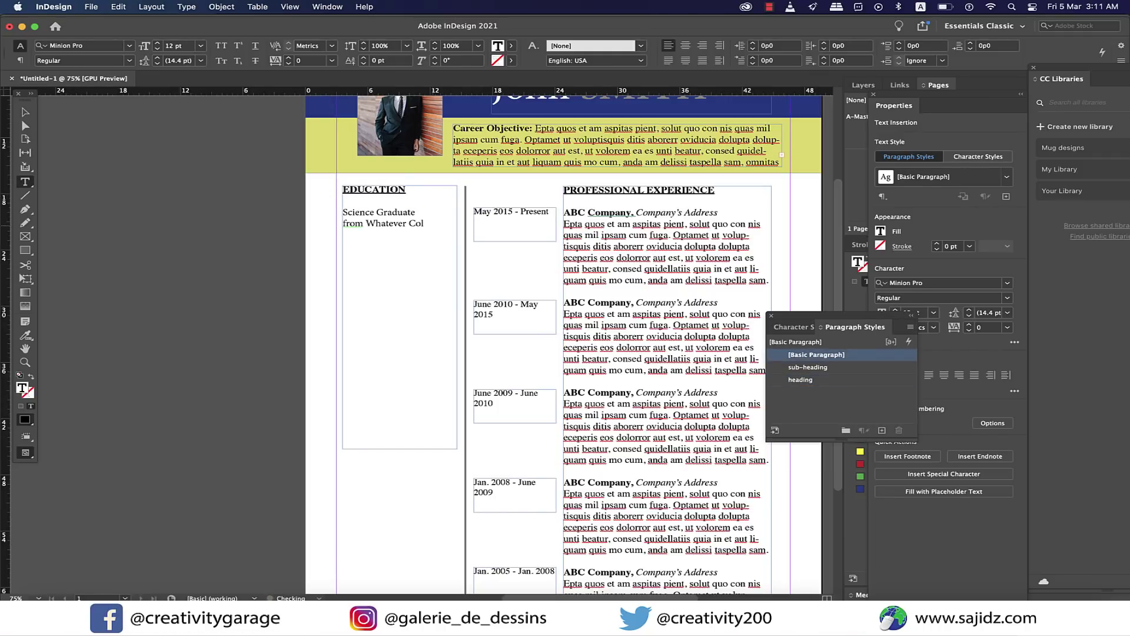
key(Return)
text(May 200 -)
text(0)
key(End)
text(Jun. 2004)
key(shift+Up)
key(shift+Up)
key(shift+Up)
key(shift+Up)
key(super+alt+shift+m)
text(Times)
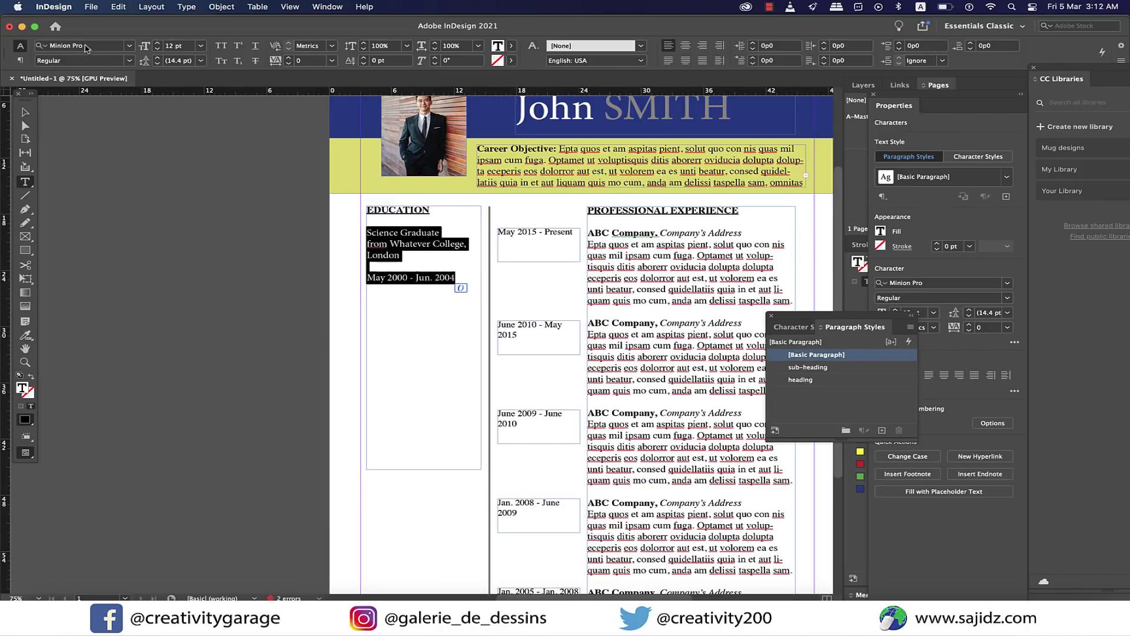
key(Return)
click(463, 278)
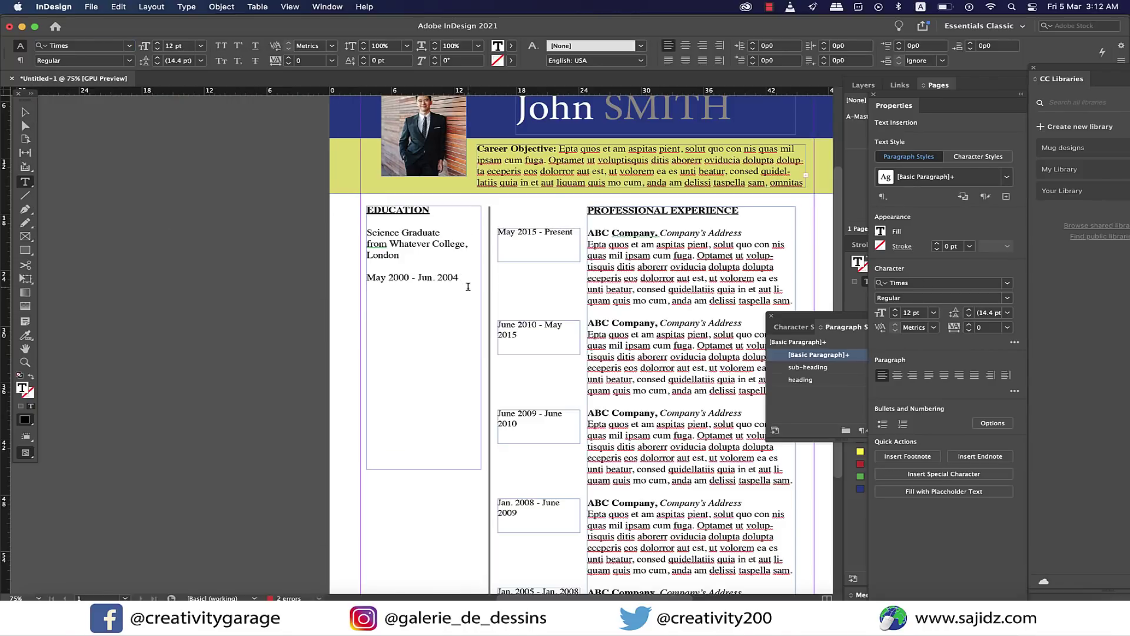
Add a PROFESSIONAL QUALIFICATION heading in heading style with the Graphic Design diploma entries.
key(Return)
key(Return)
text(Pro)
text(ROFESSIONAL QUALIFICATION)
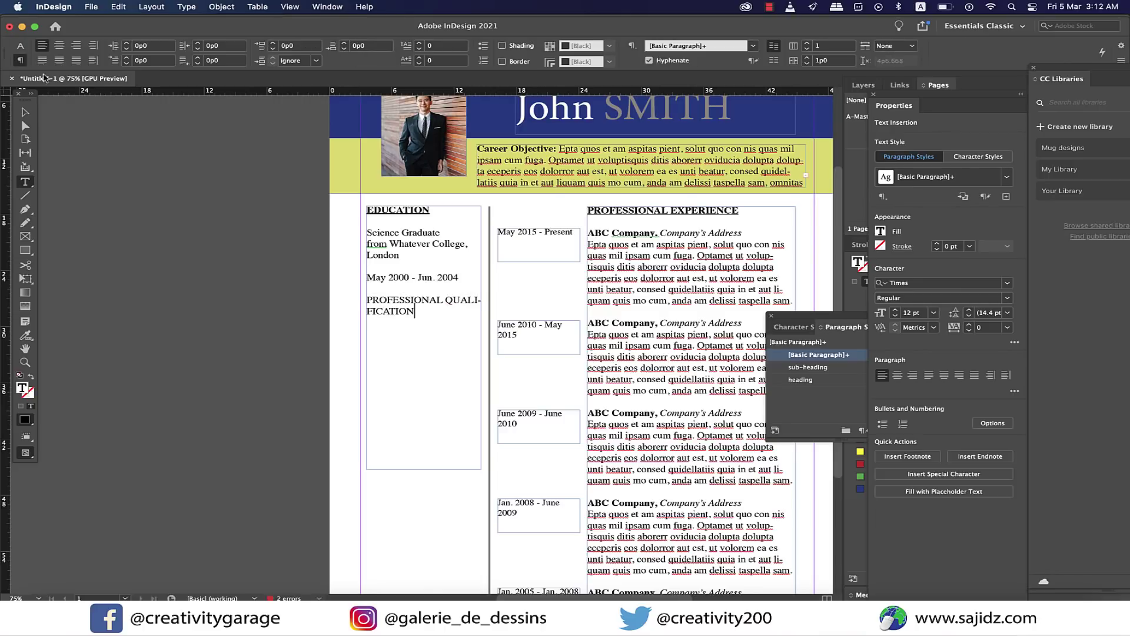
click(801, 379)
key(Return)
key(Return)
text(Diploma in)
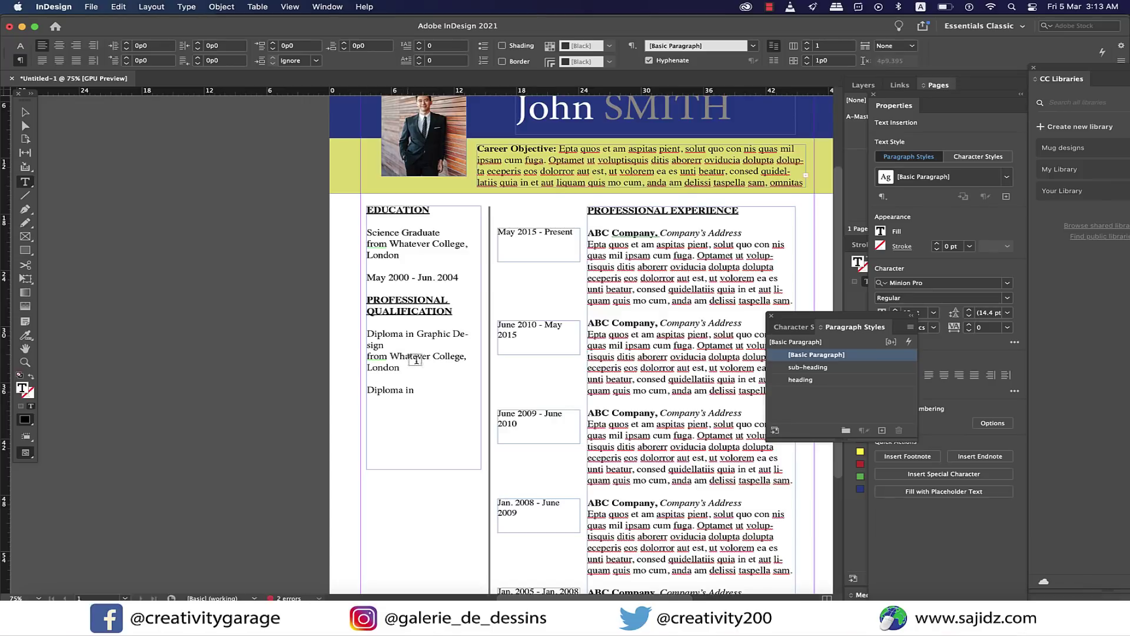
text(aphic Design)
key(super+x)
key(super+v)
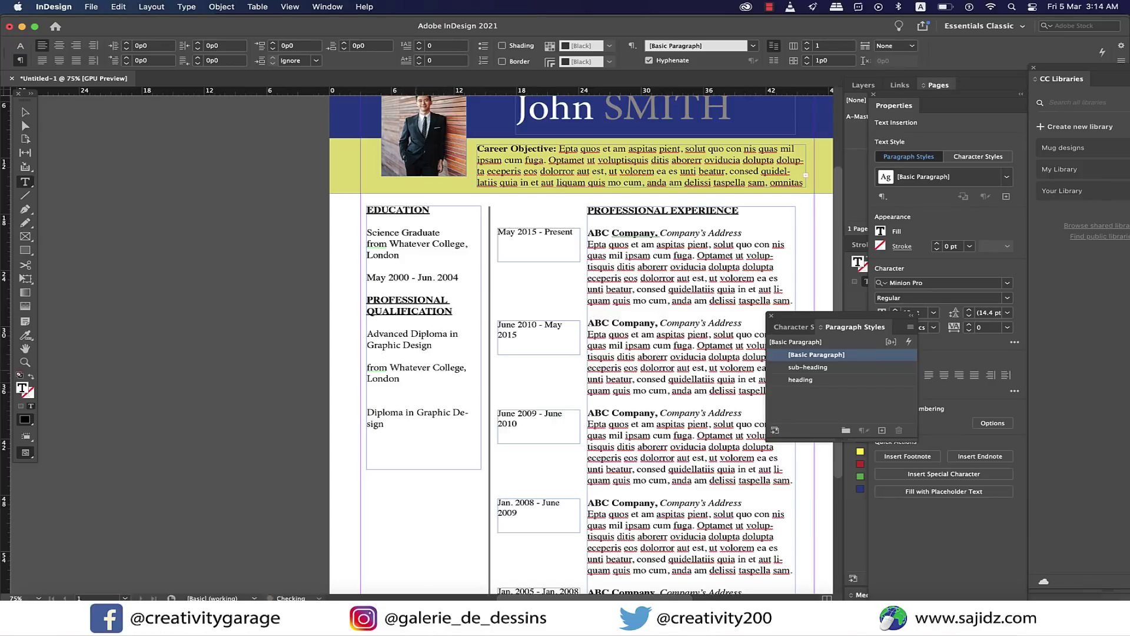
text(un. 2003)
Italicise the May 2000 - Jun. 2004 date and paste the college line into the diploma entries.
drag(370, 277, 460, 277)
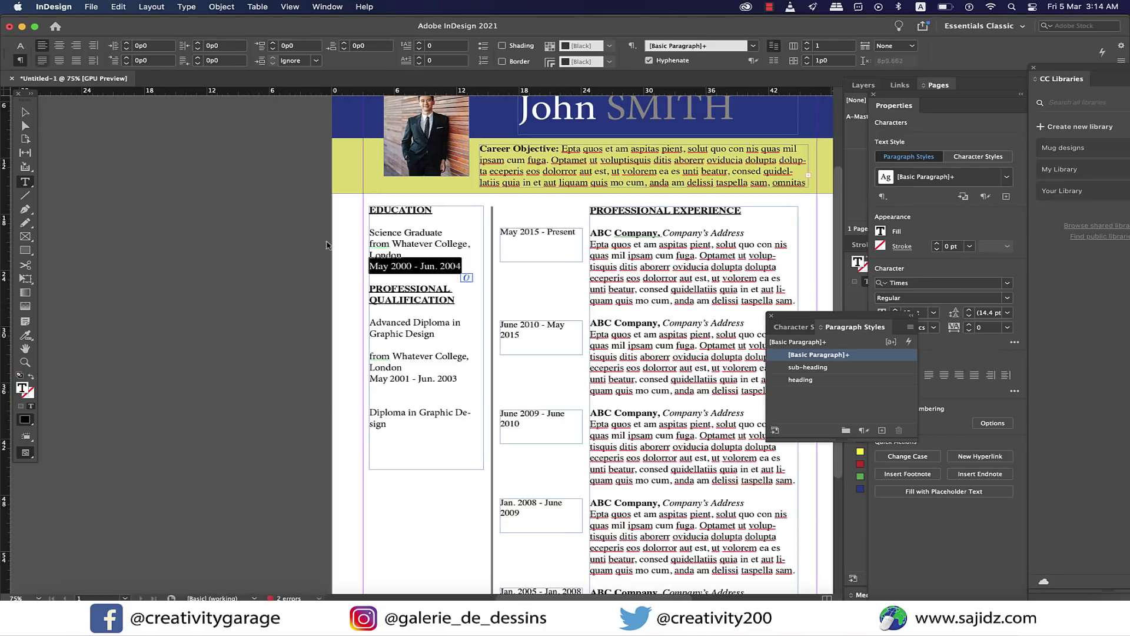
key(shift+super+i)
drag(370, 310, 387, 425)
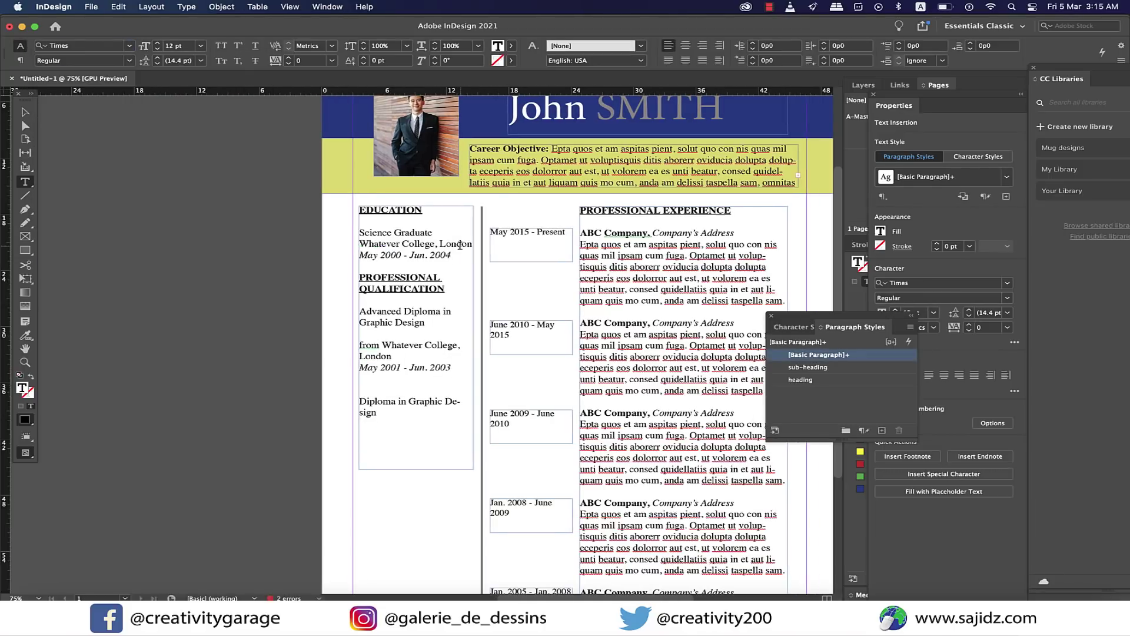
drag(359, 243, 377, 255)
key(super+c)
drag(359, 356, 392, 367)
key(super+v)
click(395, 272)
key(BackSpace)
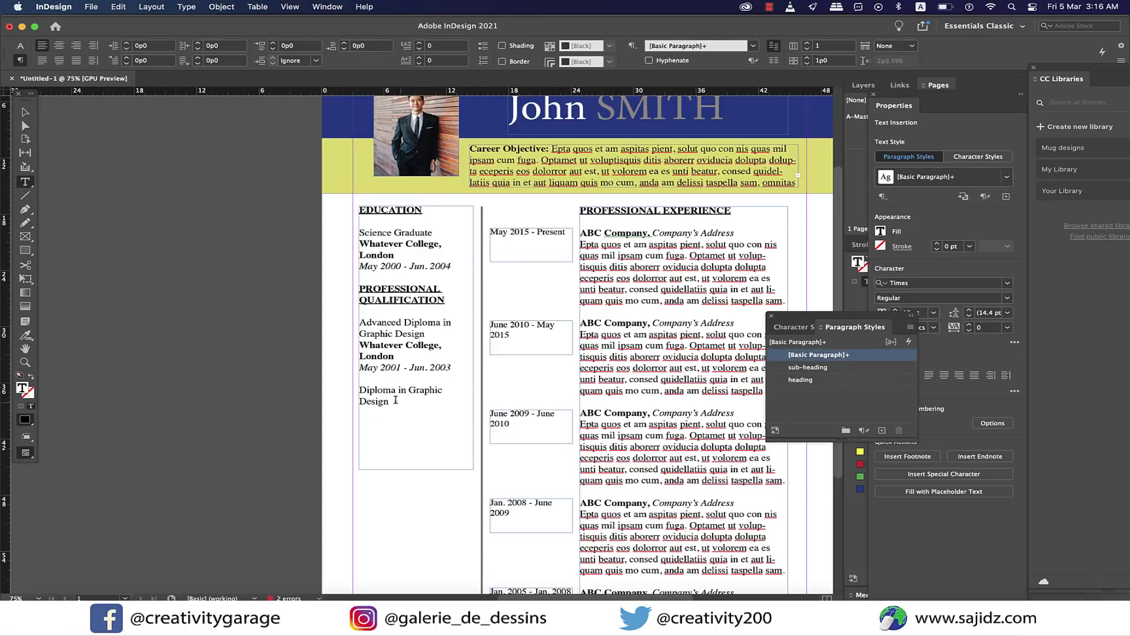
drag(360, 414, 448, 426)
key(super+v)
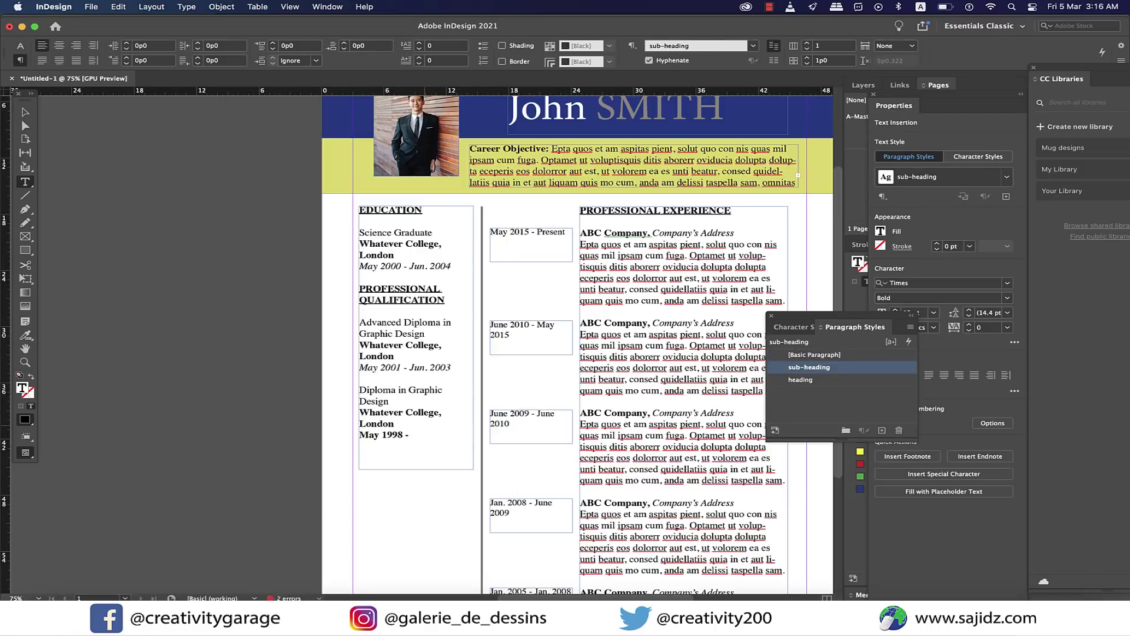
key(super+z)
Style SKILLS as a heading and Adobe Photoshop through Premiere Pro with the sub-heading style.
scroll(451, 354, down, 4)
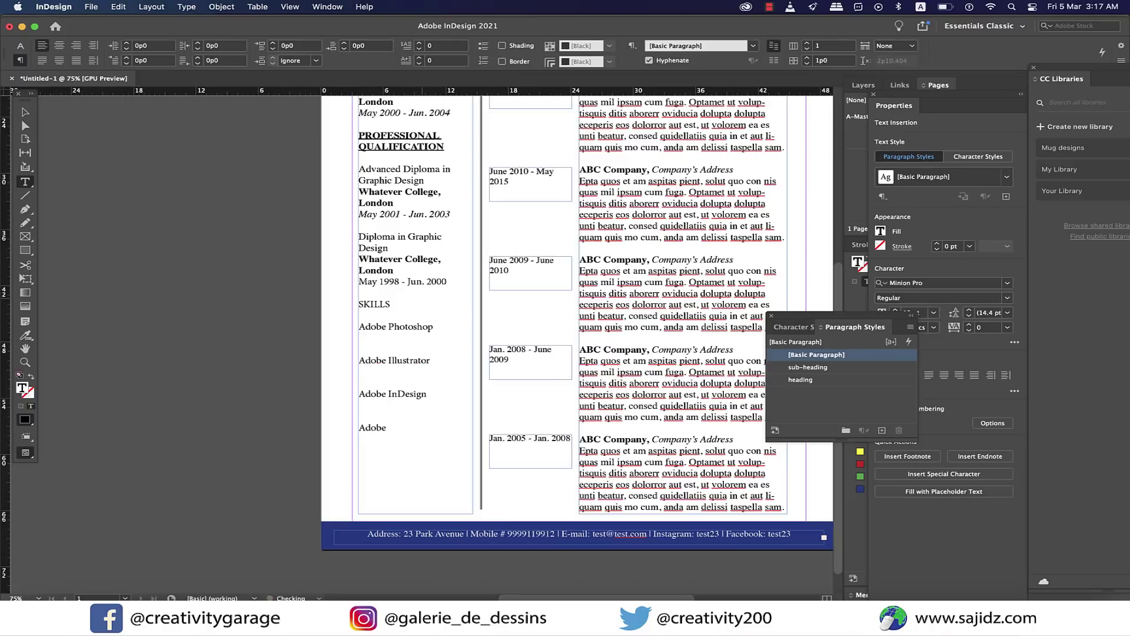
click(801, 380)
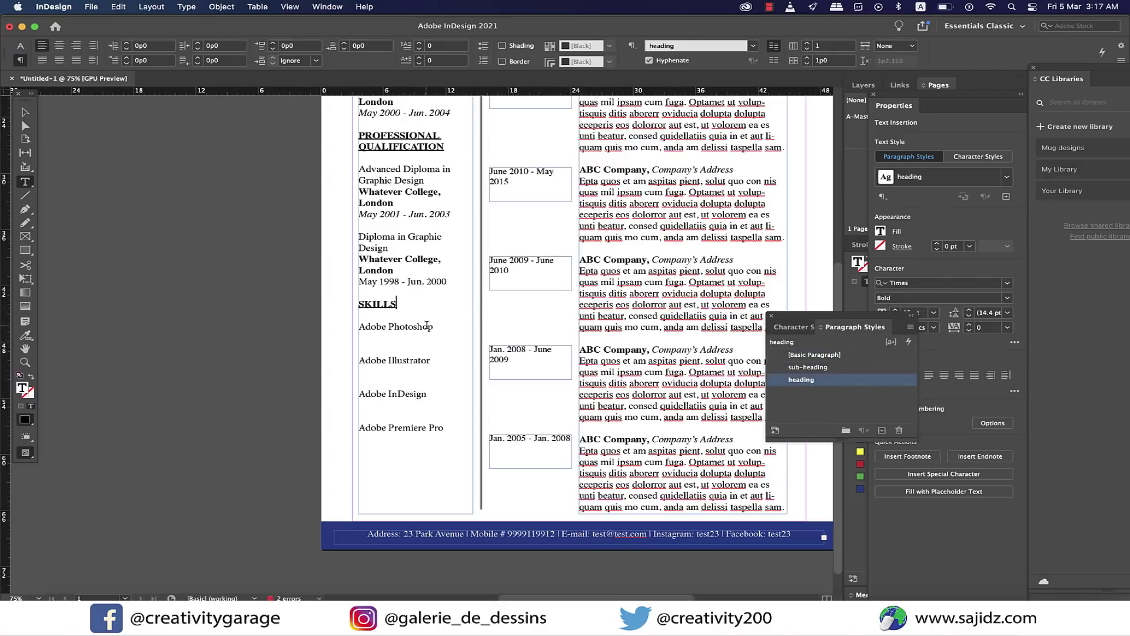
click(359, 326)
shift+click(444, 429)
click(807, 367)
click(437, 351)
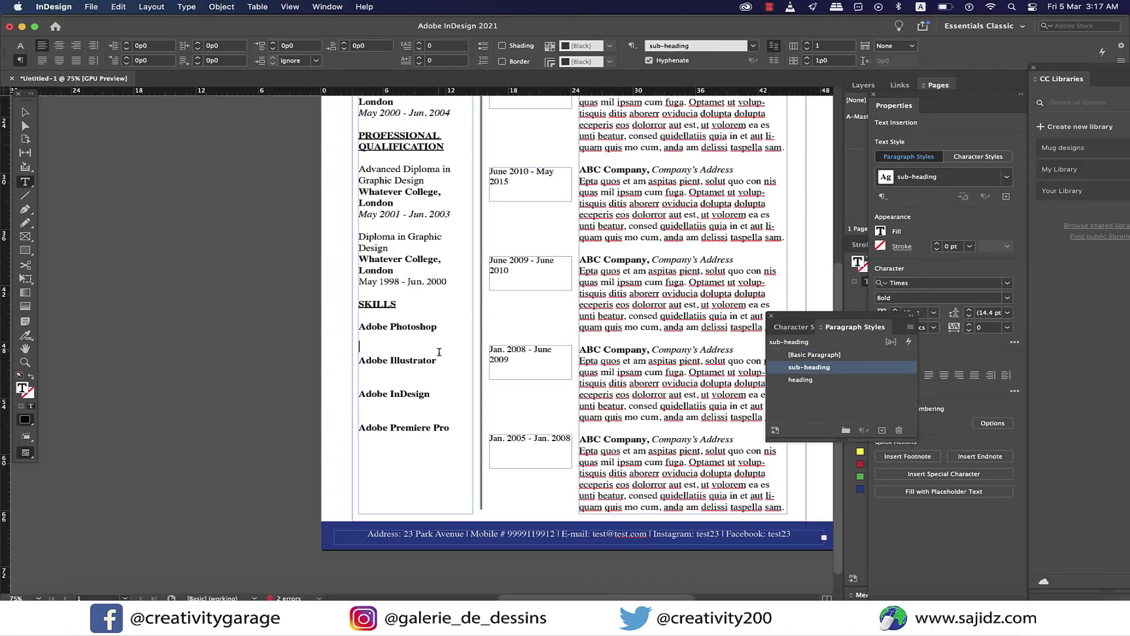
scroll(451, 415, right, 2)
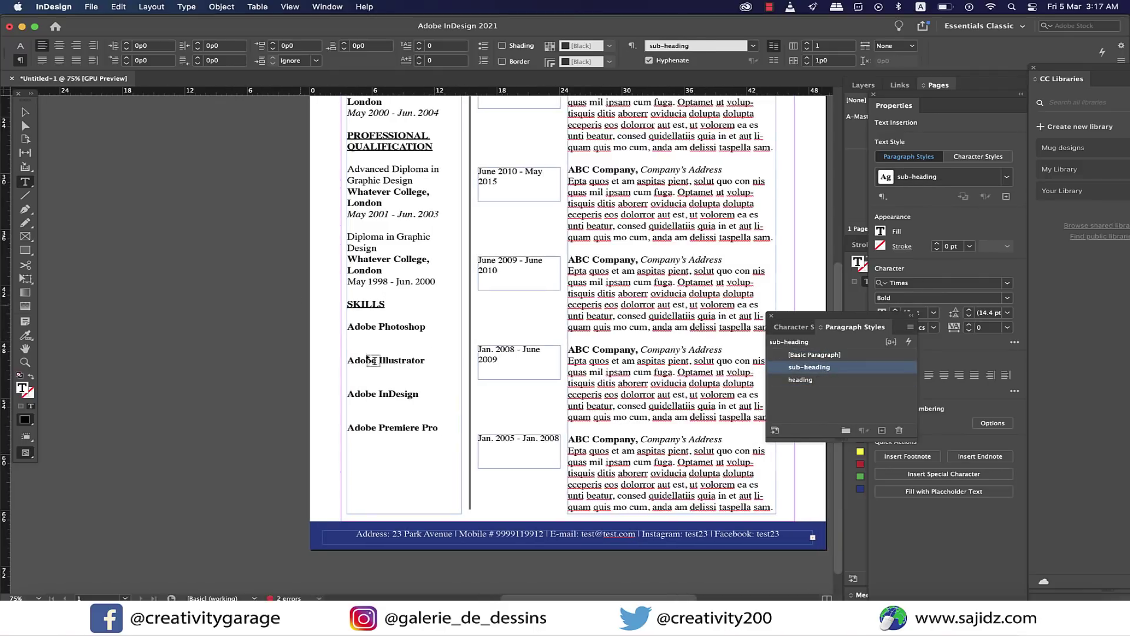
Draw a small bar below Adobe Photoshop and fill it black.
drag(25, 250, 77, 273)
click(26, 239)
key(m)
drag(354, 348, 382, 348)
scroll(366, 348, up, 4)
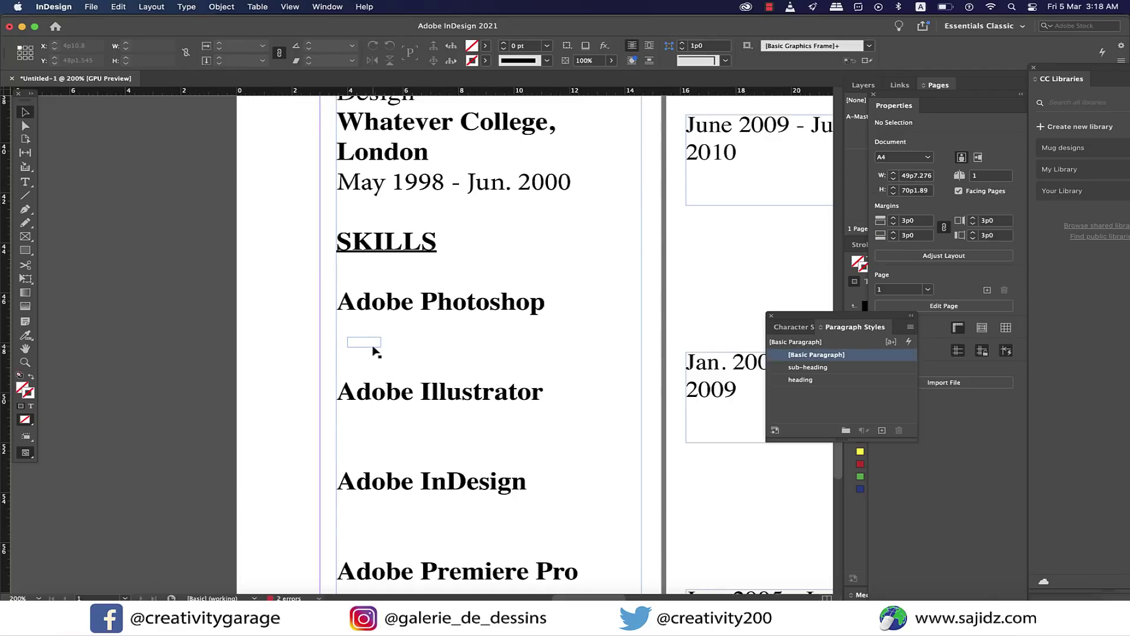
click(547, 45)
click(485, 46)
click(400, 118)
drag(368, 347, 394, 349)
Duplicate the black bar into a row of eight bars.
key(super+d)
key(Escape)
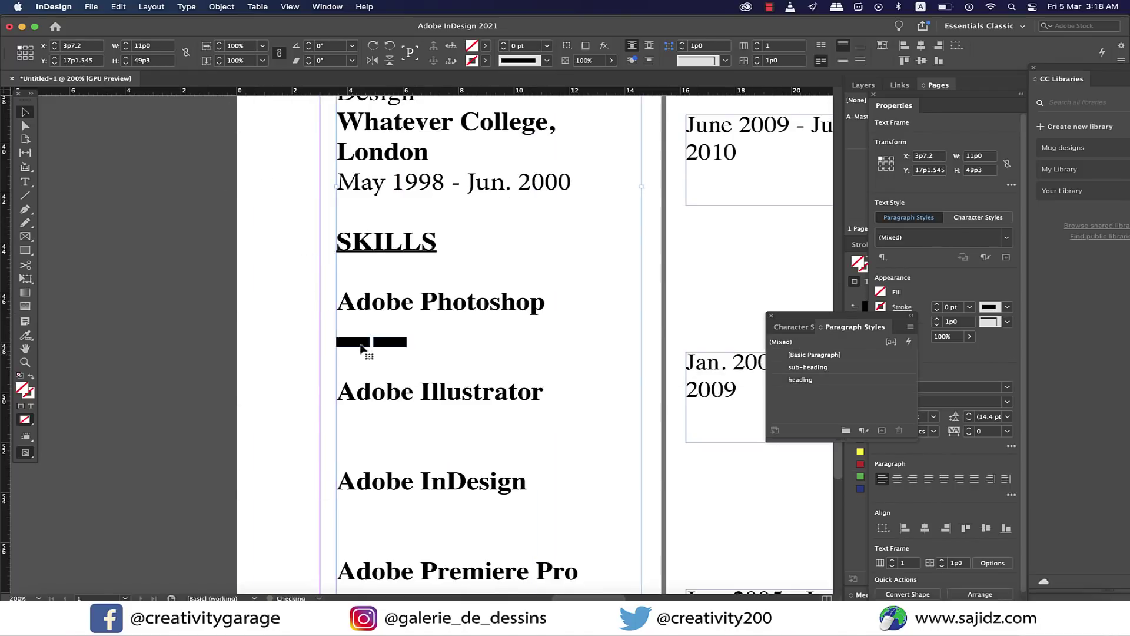
shift+click(353, 348)
drag(402, 352, 618, 353)
click(426, 352)
key(super+z)
Give the last two bars a Paper fill and a 0.25 pt black outline.
click(486, 46)
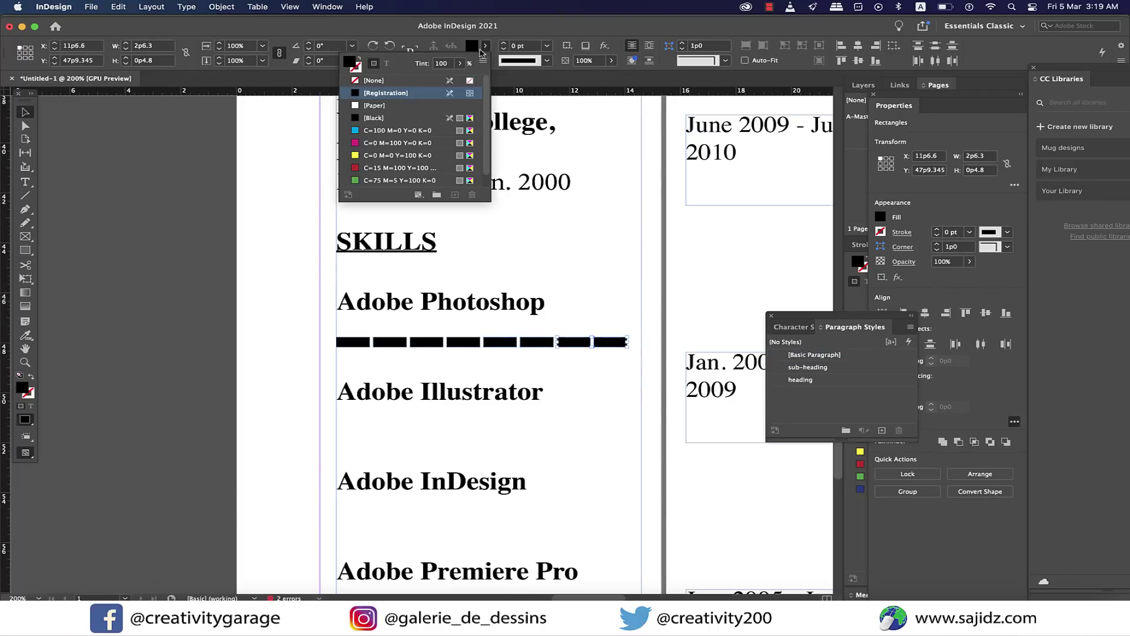
click(374, 109)
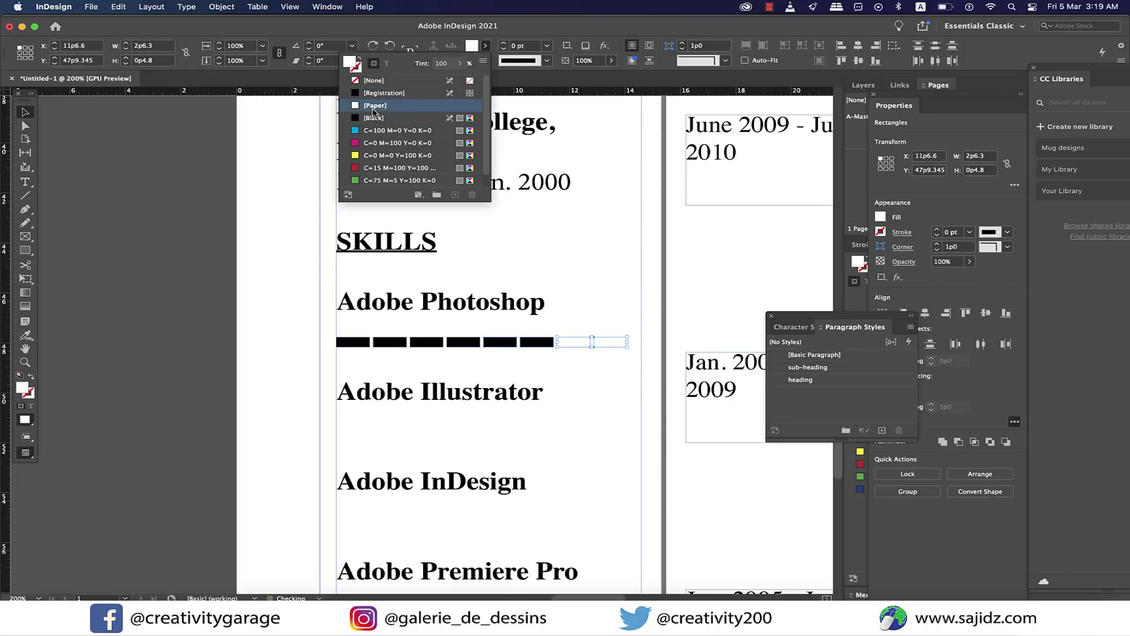
click(549, 46)
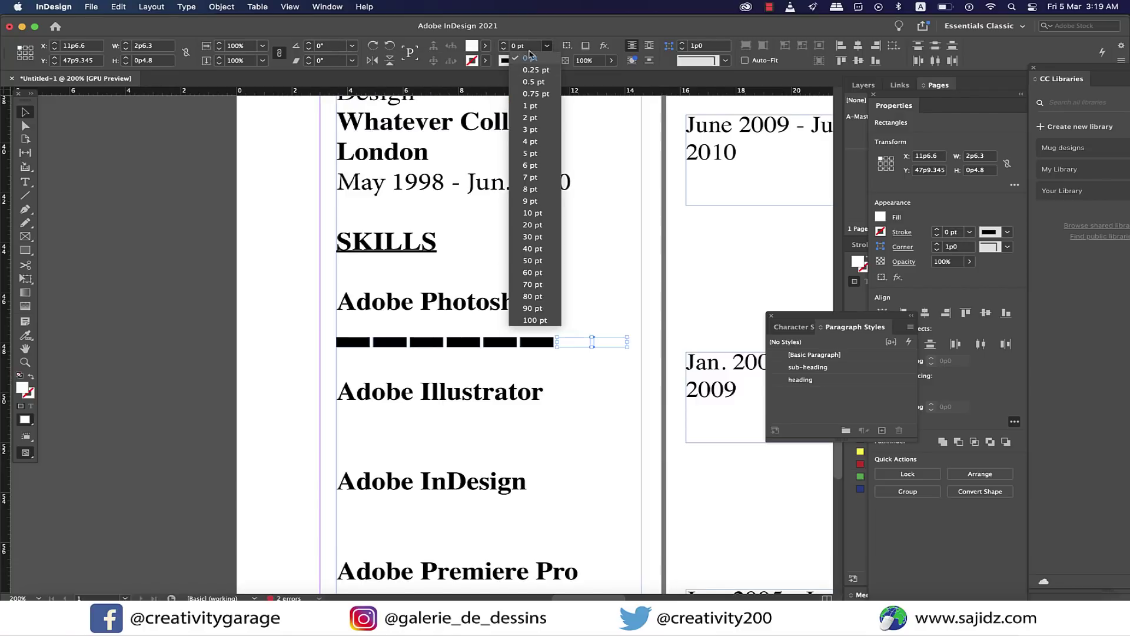
click(487, 61)
click(487, 61)
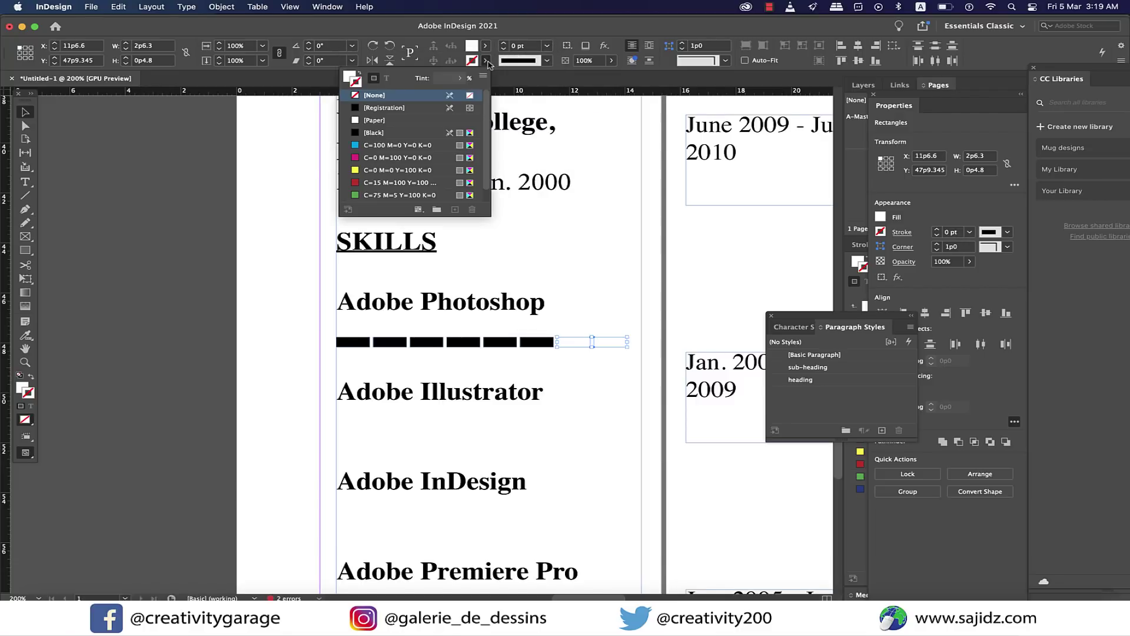
click(383, 110)
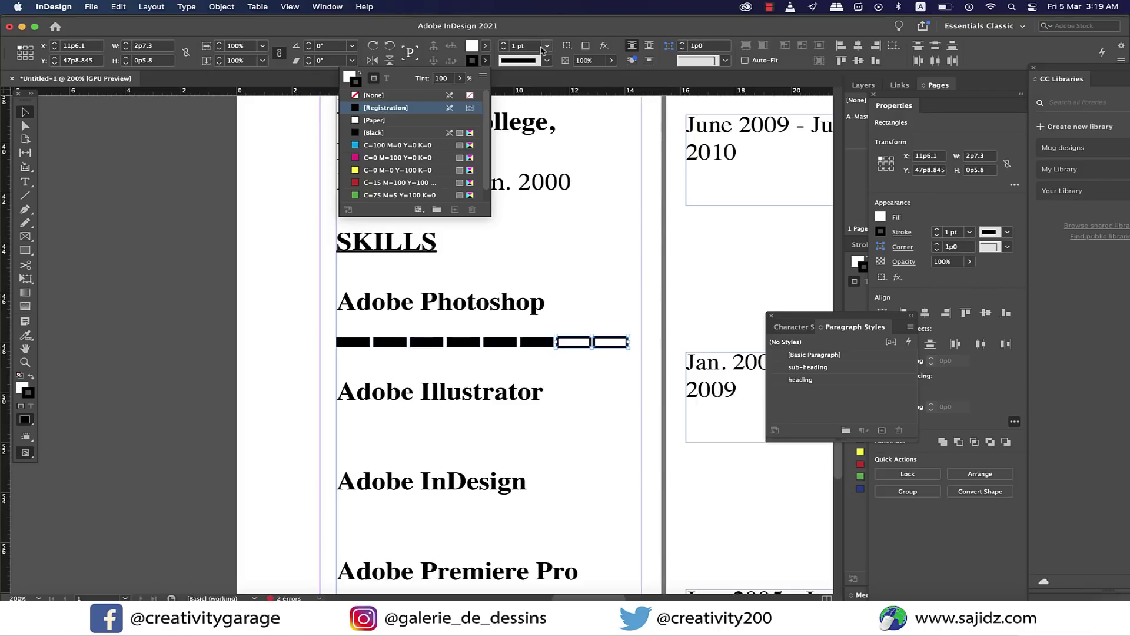
click(547, 46)
click(535, 75)
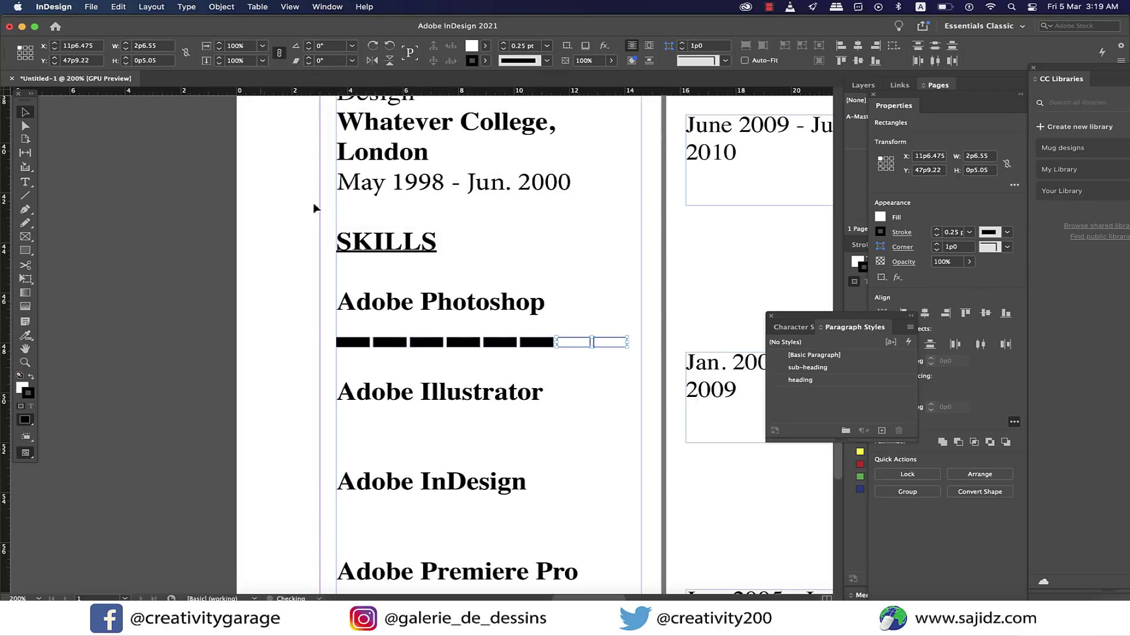
Copy the bar row beneath the Illustrator, InDesign and Premiere Pro skills.
drag(328, 330, 529, 435)
scroll(530, 436, down, 6)
scroll(542, 295, up, 2)
drag(549, 148, 538, 318)
click(263, 274)
scroll(263, 274, up, 5)
scroll(601, 316, down, 3)
Fill the seventh Illustrator bar black.
click(579, 365)
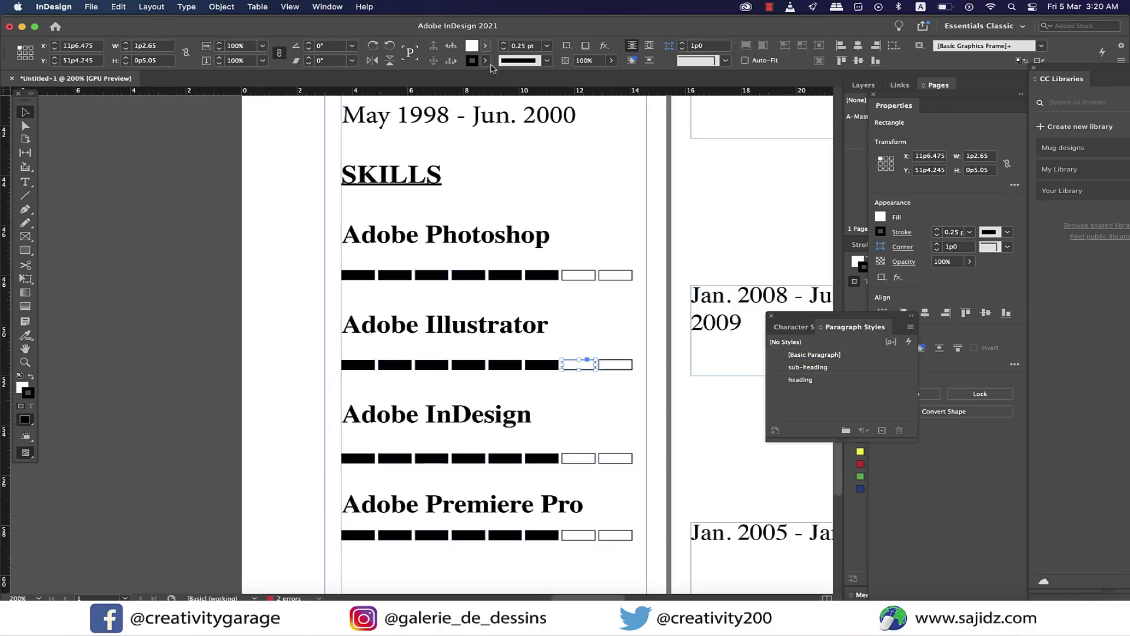
click(485, 46)
click(389, 111)
click(187, 327)
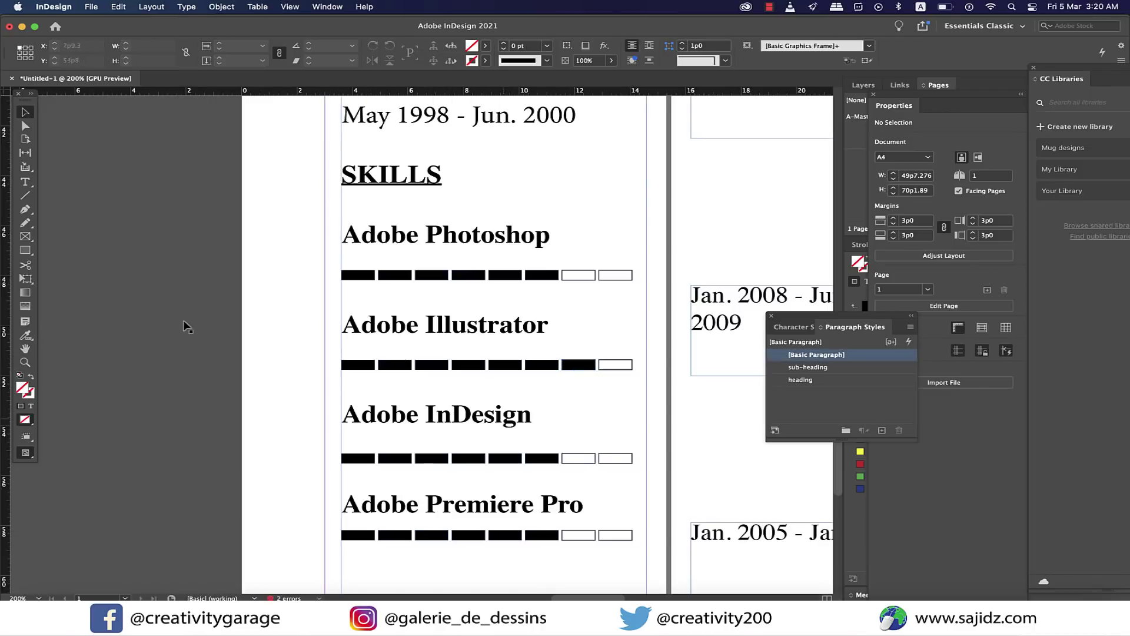
Make the fifth and sixth InDesign bars Paper white with a thin black outline.
click(511, 461)
click(485, 45)
click(486, 45)
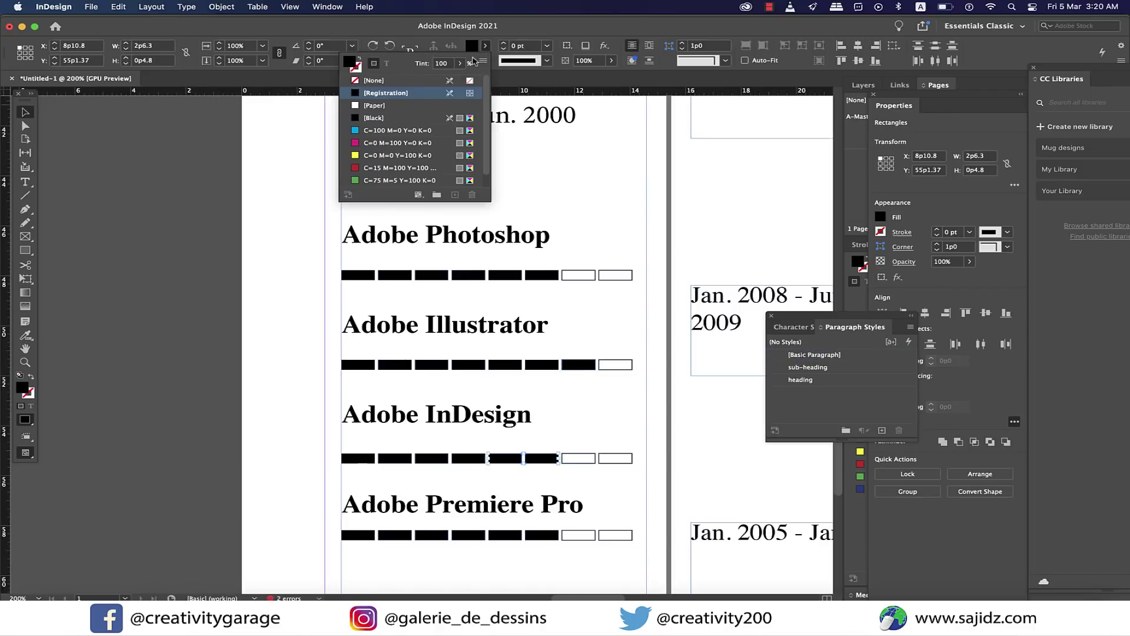
click(383, 99)
click(486, 60)
click(389, 111)
click(547, 46)
click(527, 106)
click(192, 376)
Add the languages English and Urdu below the Premiere Pro meter.
scroll(192, 375, down, 3)
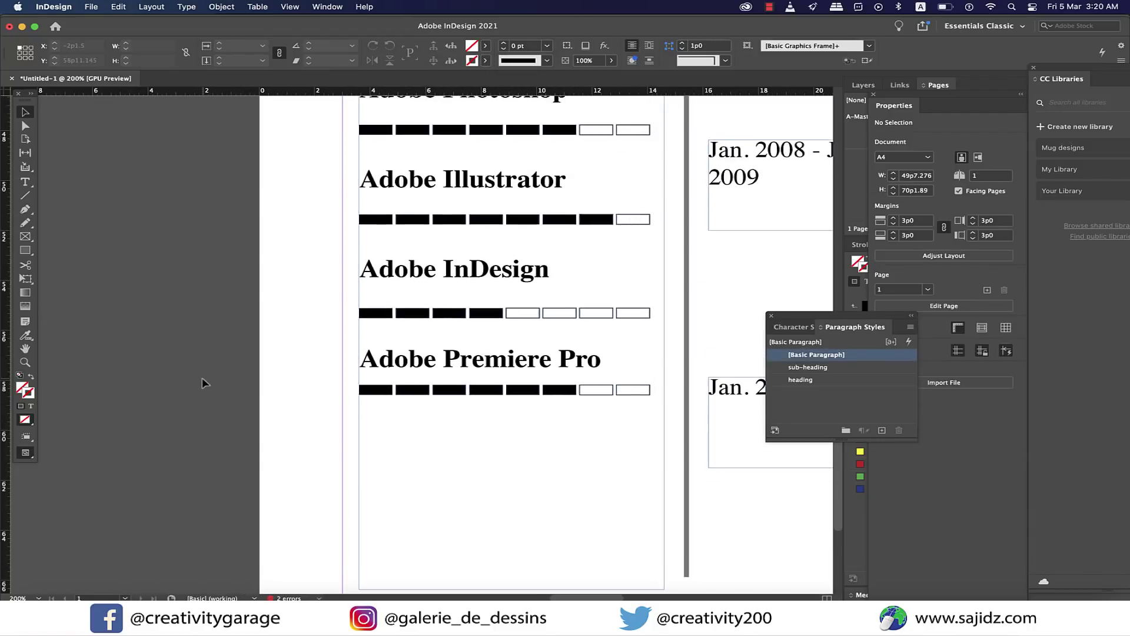
key(super+minus)
key(super+minus)
key(super+minus)
click(818, 380)
key(Return)
text(English)
key(Return)
text(Urdu)
Copy the bar rows beside English and Urdu.
key(super+equal)
key(super+equal)
key(super+equal)
key(super+equal)
key(Escape)
click(479, 323)
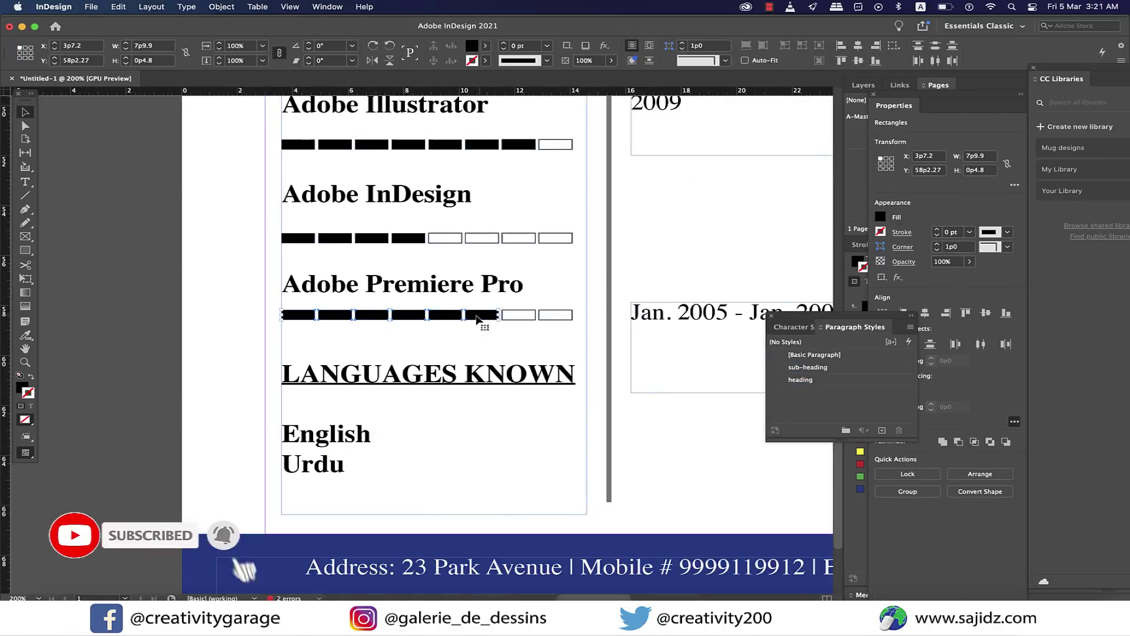
drag(479, 323, 580, 445)
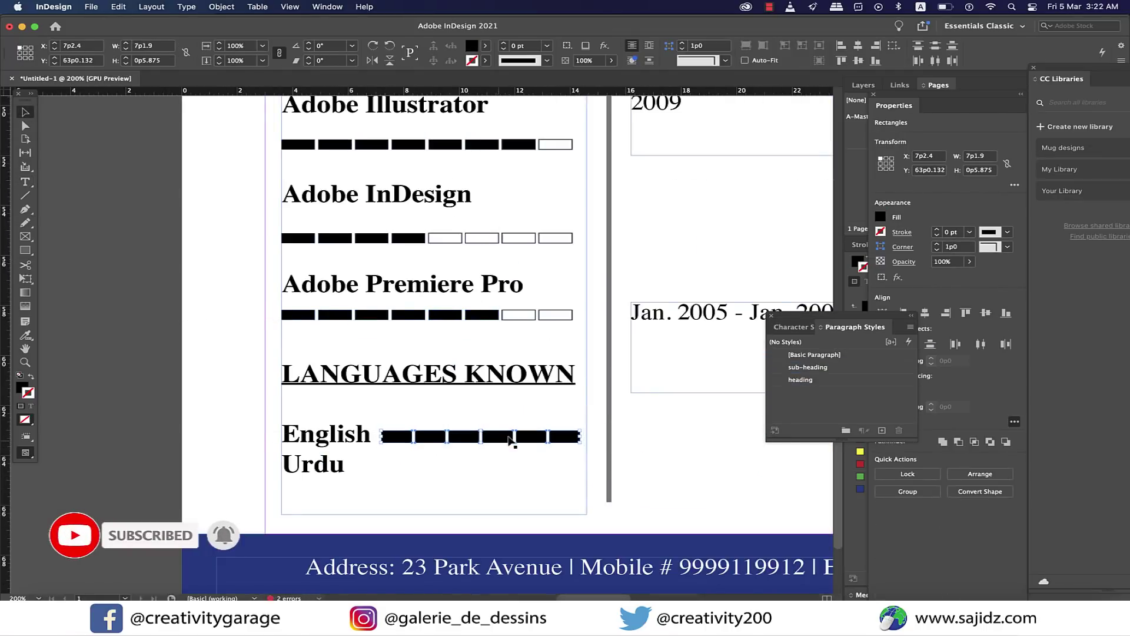
drag(505, 441, 459, 438)
click(460, 446)
drag(586, 480, 565, 434)
Fill the last language bars with Paper white.
click(486, 45)
click(375, 105)
click(139, 395)
key(super+minus)
key(super+minus)
key(super+minus)
scroll(140, 394, up, 5)
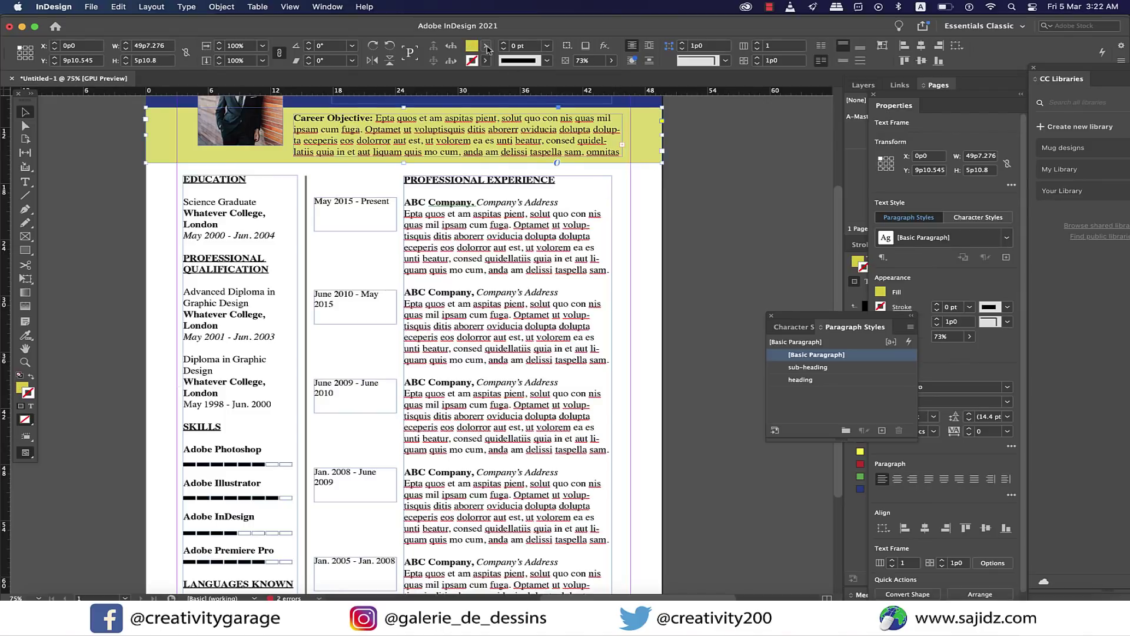
Lighten the career objective band fill to a 32% tint.
click(485, 46)
click(377, 118)
click(705, 134)
click(660, 154)
click(880, 292)
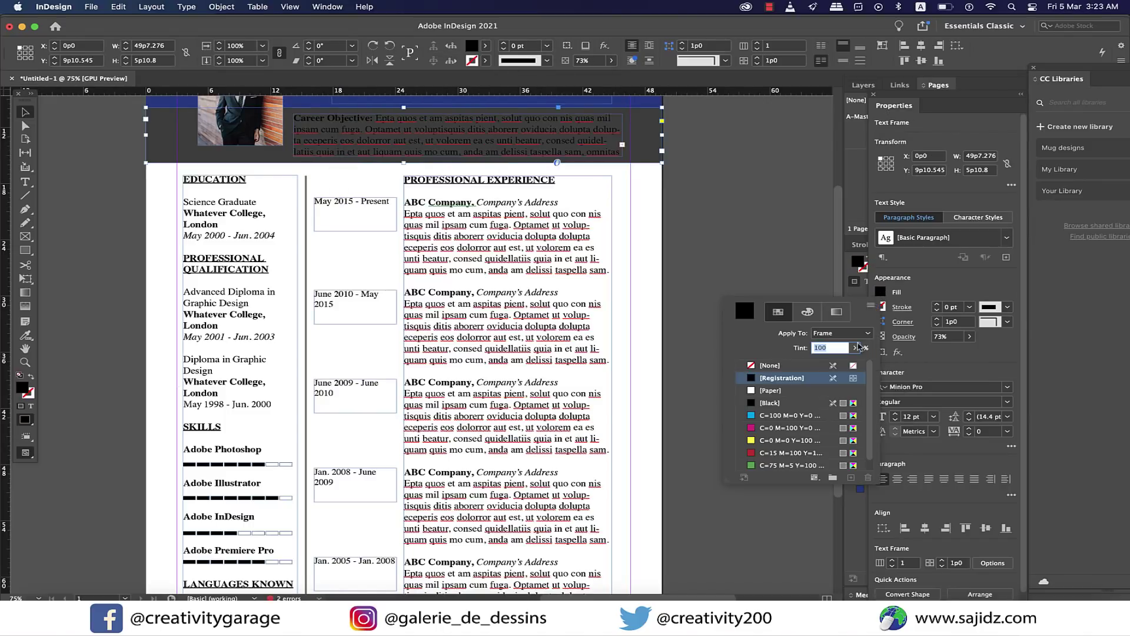
click(854, 348)
drag(855, 363, 812, 368)
click(725, 210)
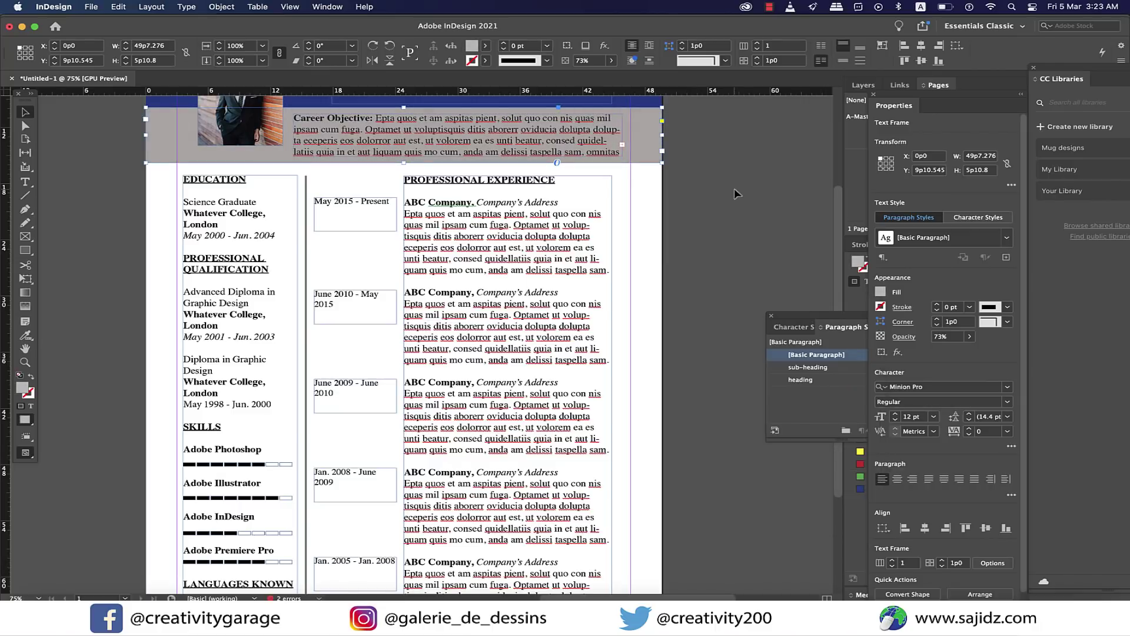
click(725, 210)
key(super+minus)
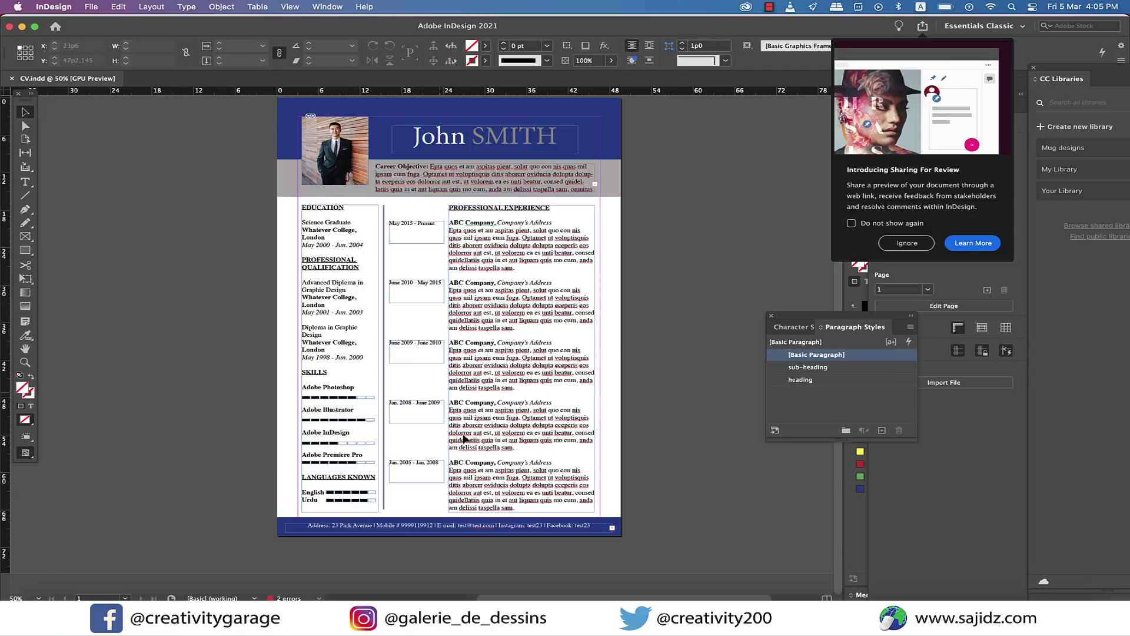
Zoom to 100%, scroll up to the header and select the photo.
key(super+1)
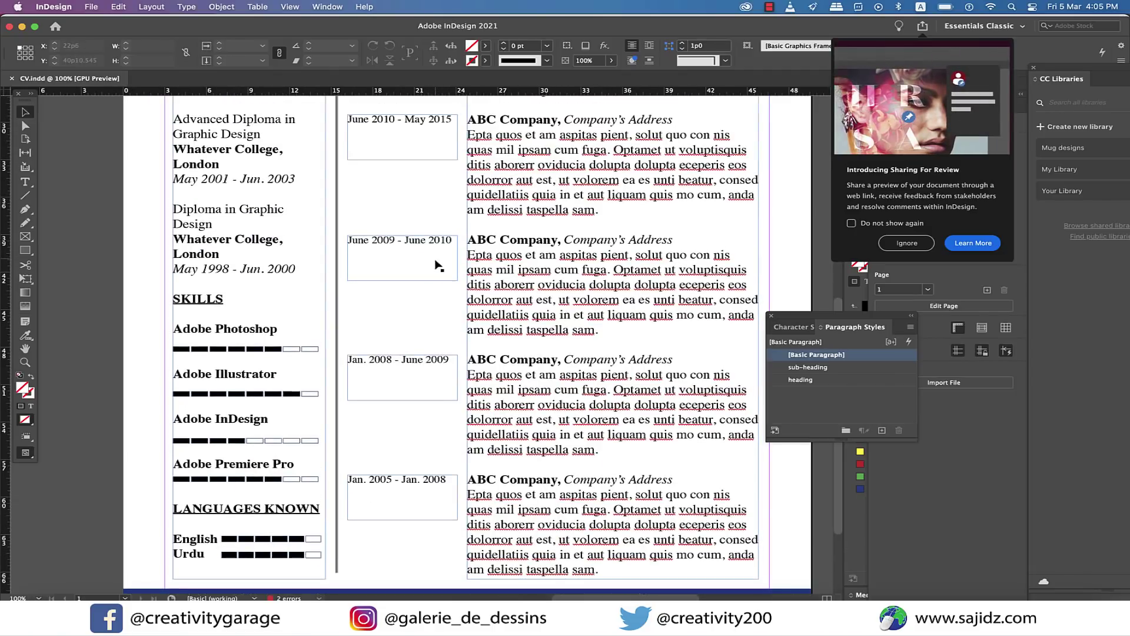
scroll(437, 265, up, 2)
scroll(436, 264, up, 6)
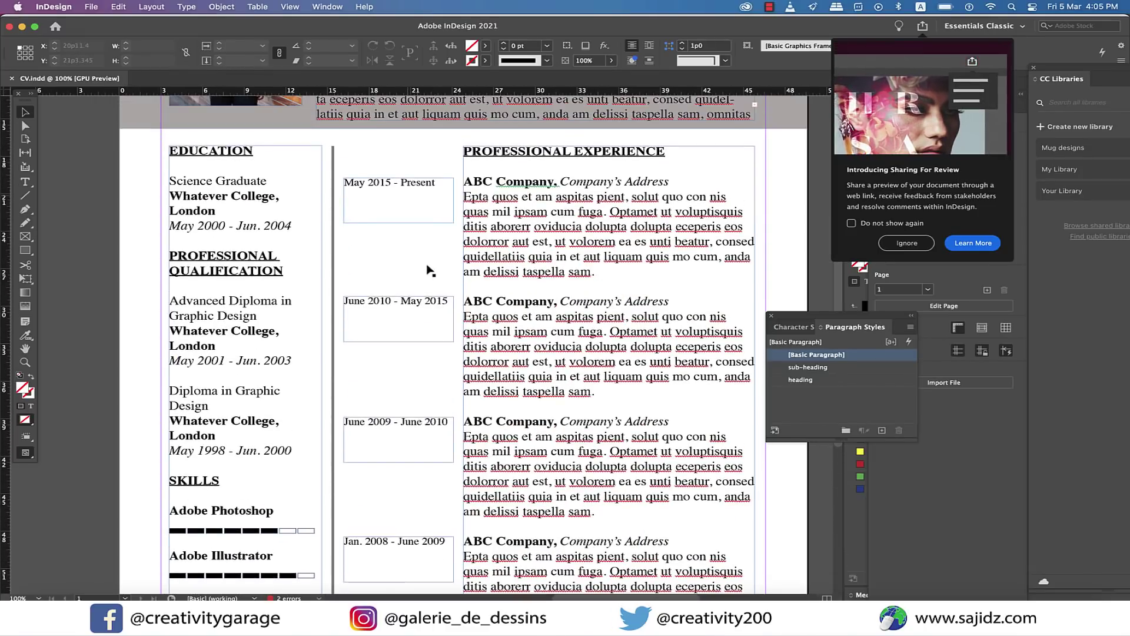
scroll(424, 269, up, 9)
scroll(424, 271, up, 2)
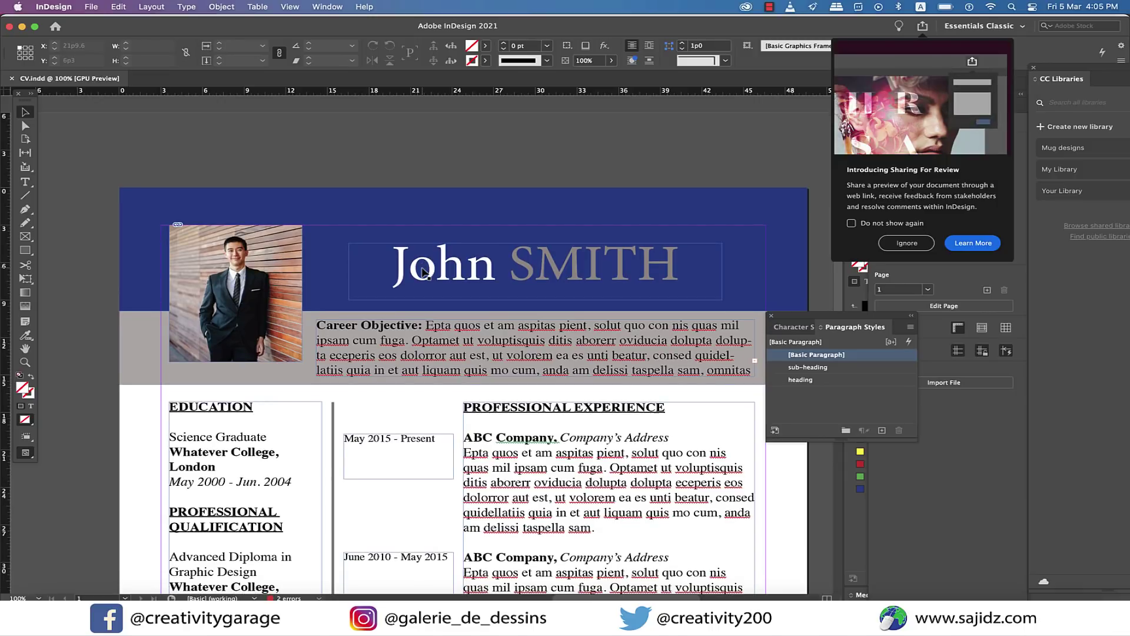
click(296, 233)
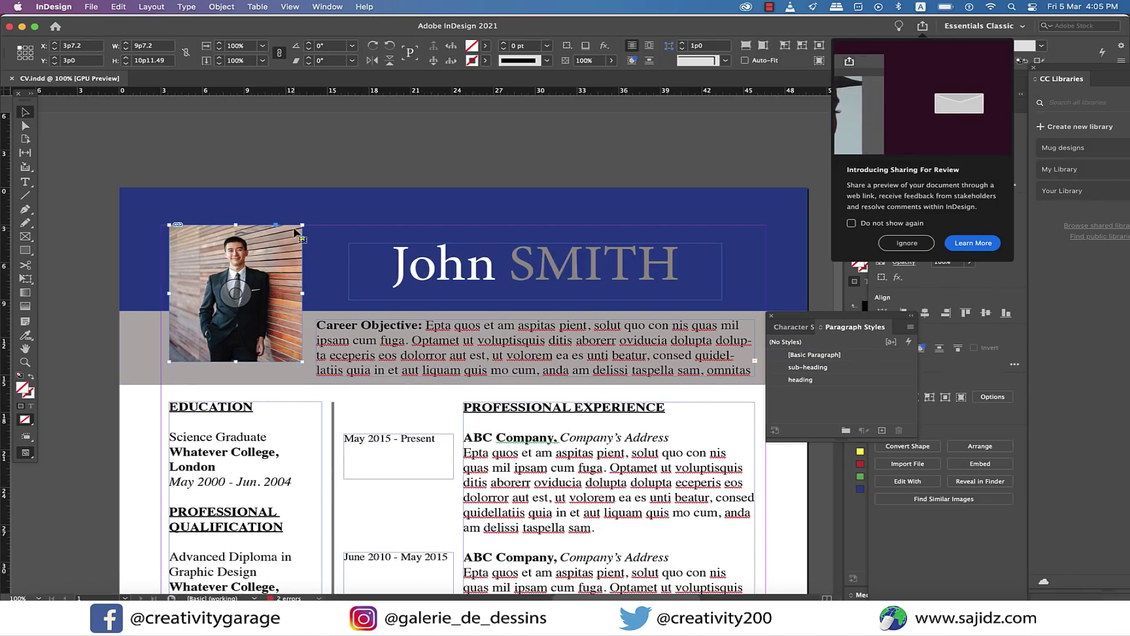
Open the photo's Effects settings and turn off Outer Glow.
right_click(295, 231)
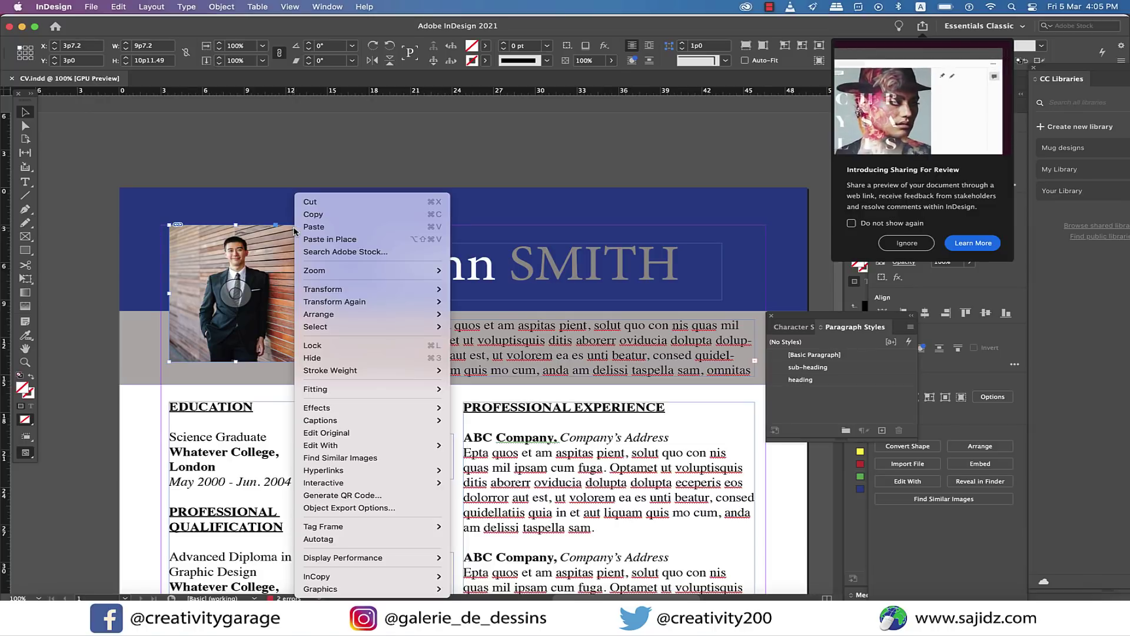
mouse_move(438, 406)
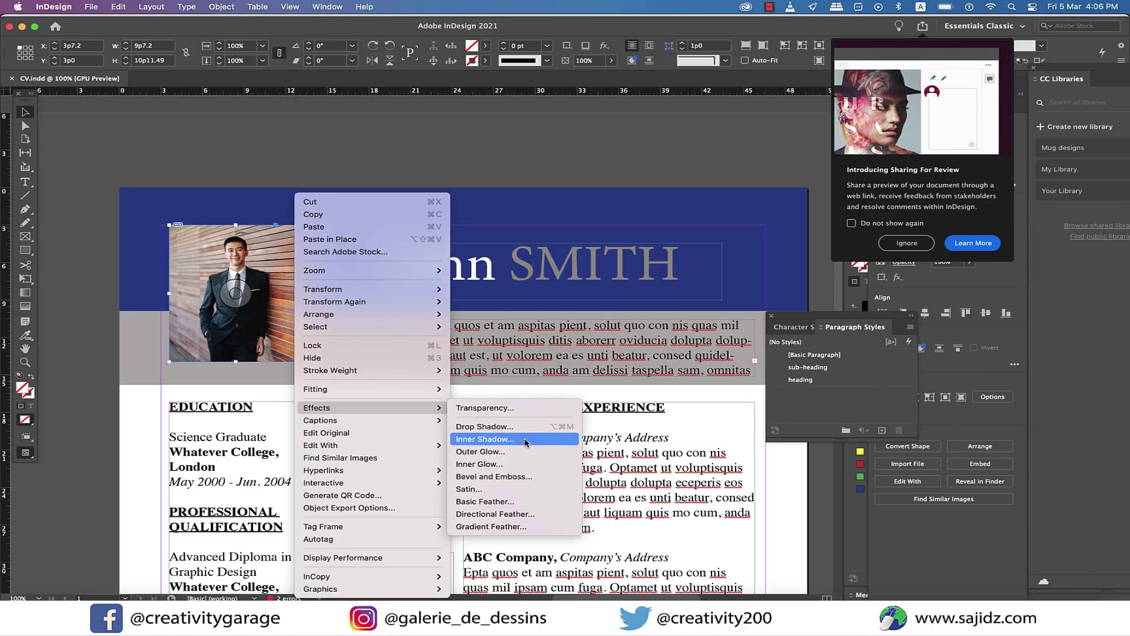
click(480, 452)
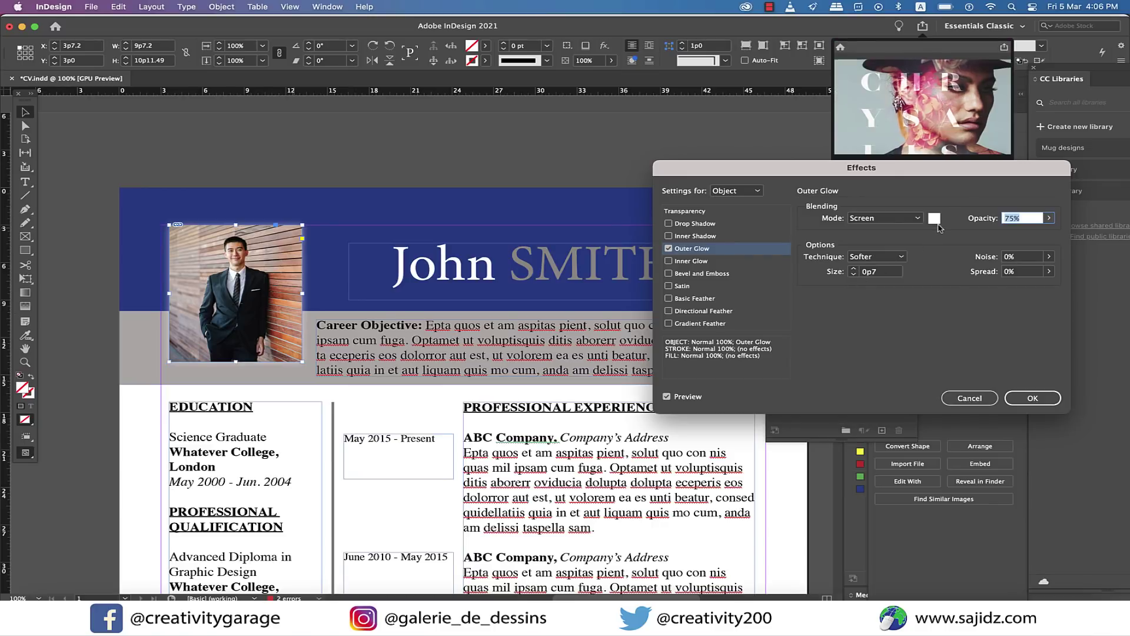
click(854, 270)
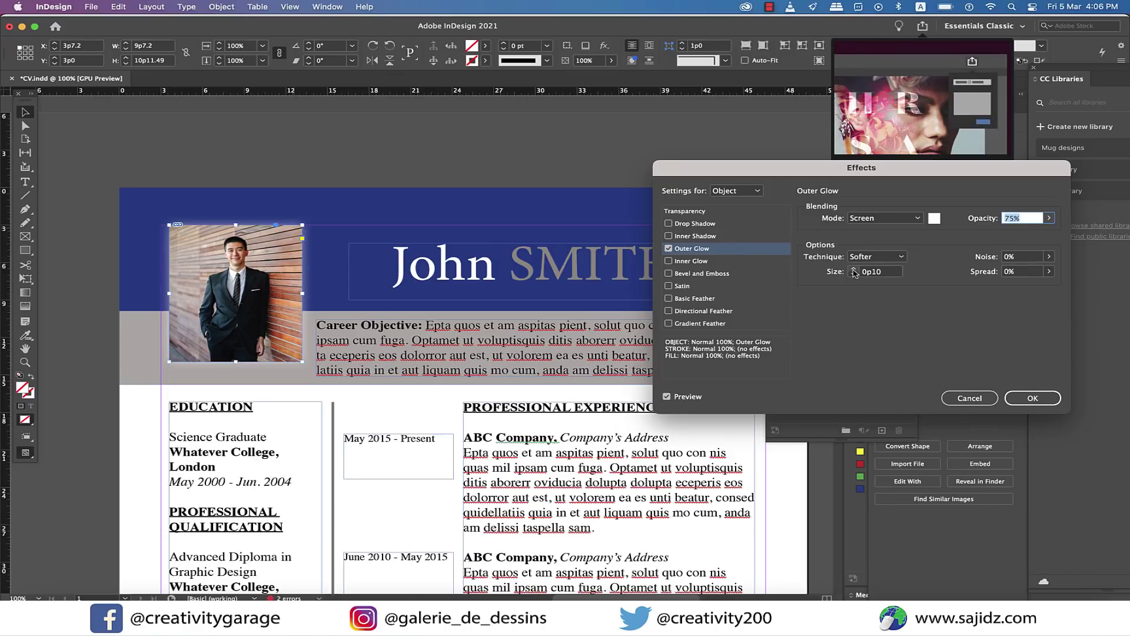
click(669, 248)
Enable a drop shadow on the photo with X and Y offsets of 0p2.
click(670, 223)
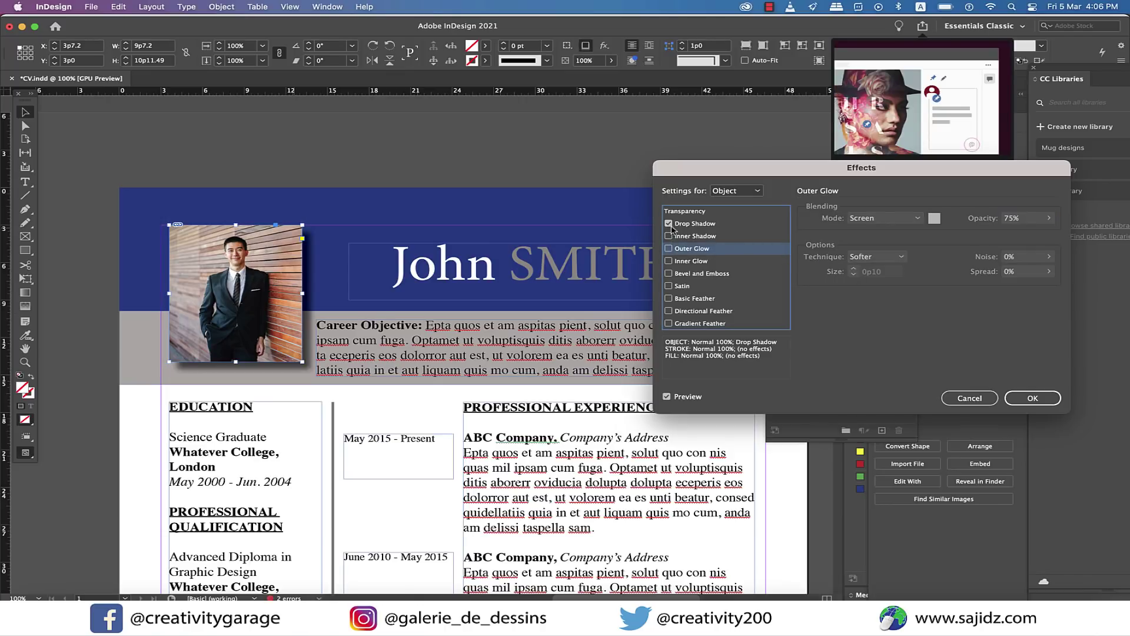
click(700, 224)
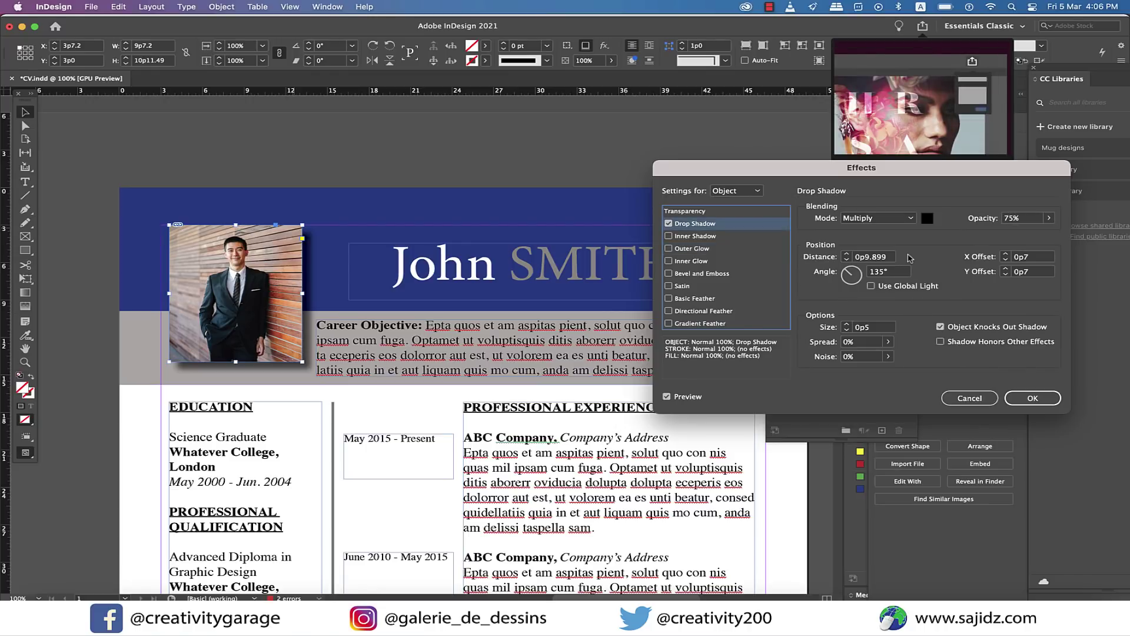
click(1006, 260)
click(1007, 260)
click(1007, 260)
click(1006, 275)
click(1006, 274)
click(1006, 274)
click(1006, 260)
click(1006, 260)
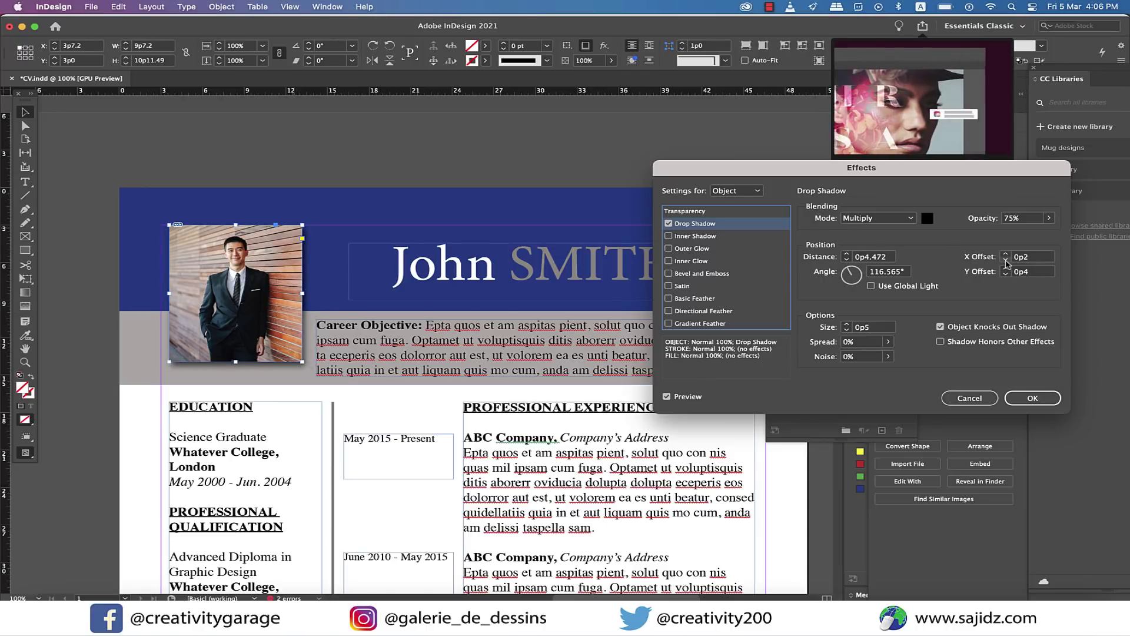
click(1006, 274)
click(1006, 275)
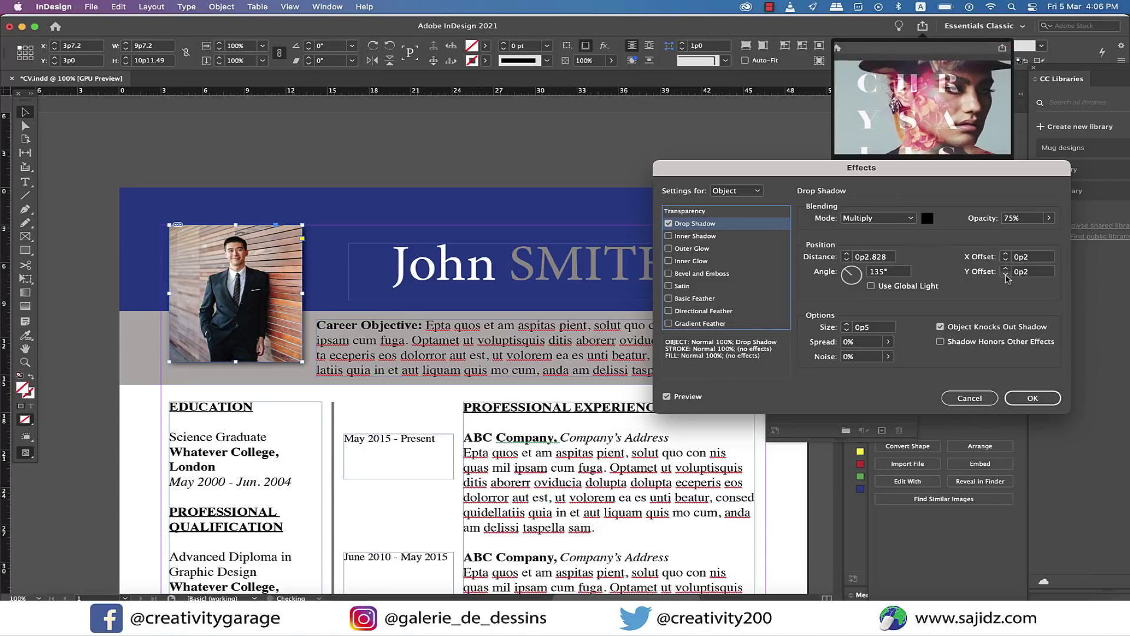
click(1032, 398)
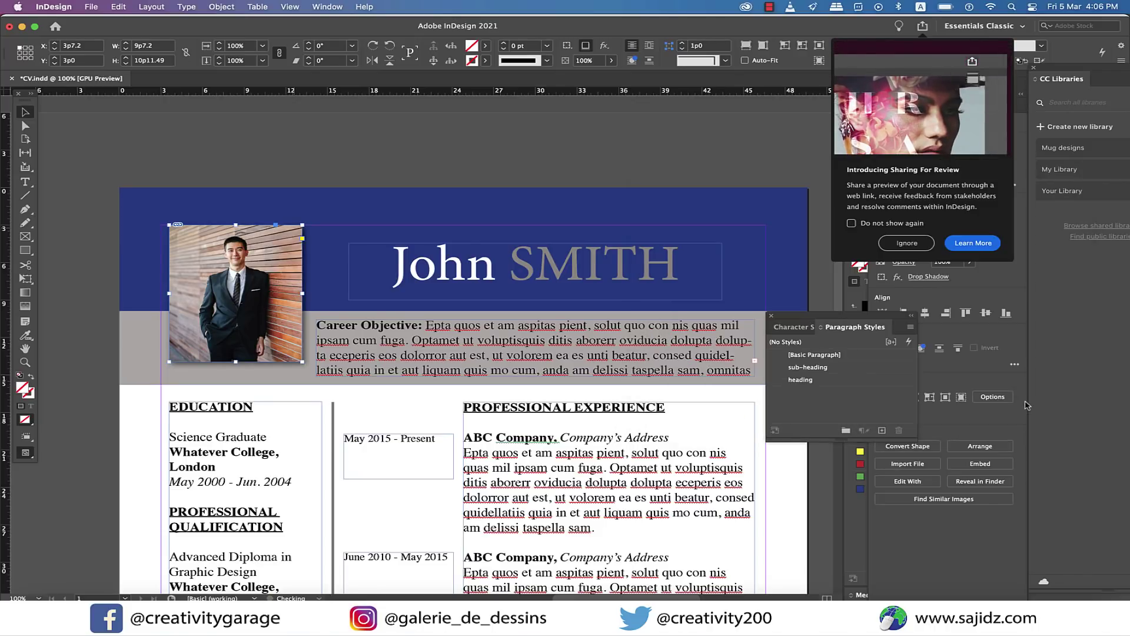
click(642, 182)
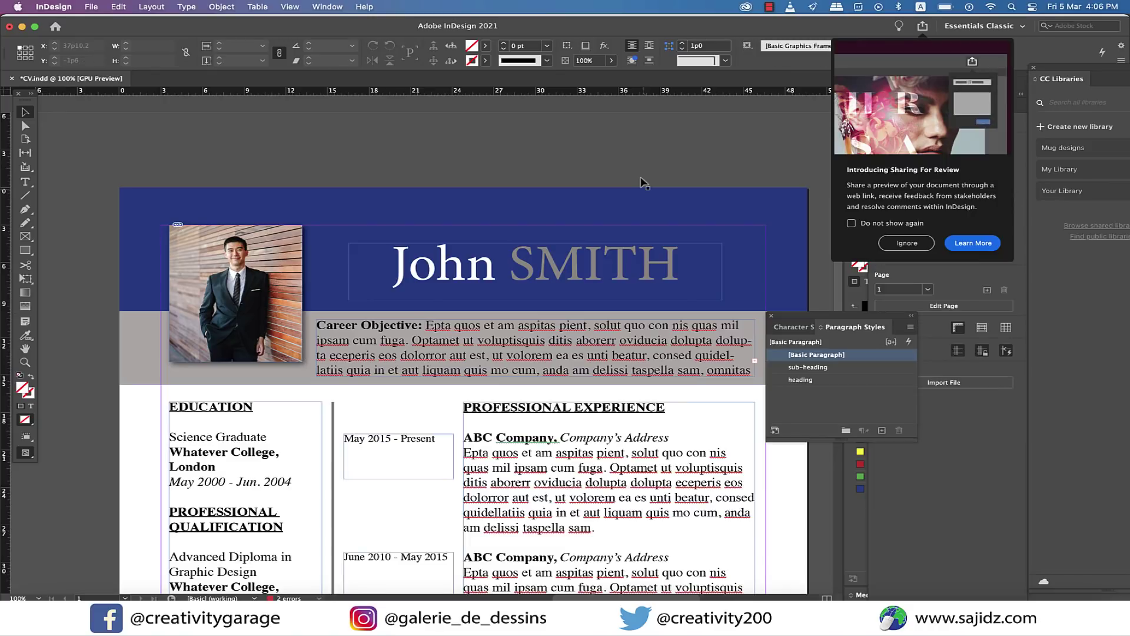
Close the Paragraph Styles panel.
scroll(698, 283, down, 3)
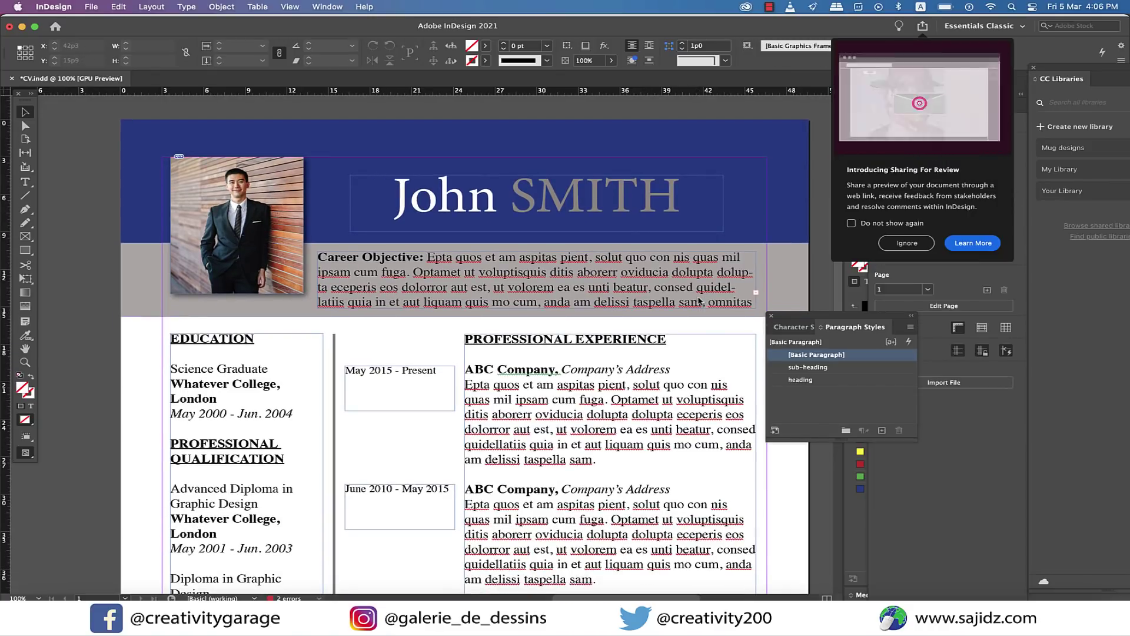
click(772, 318)
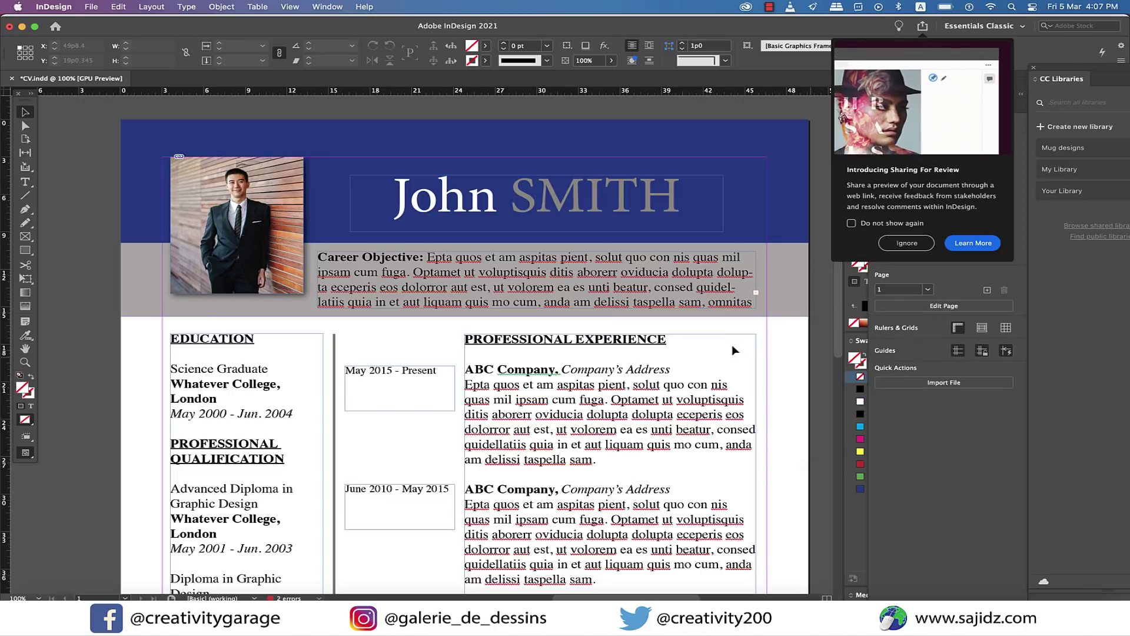
scroll(412, 177, down, 1)
Export the resume as CV.pdf to Documents with Adobe PDF (Print), then open it in Acrobat.
click(91, 7)
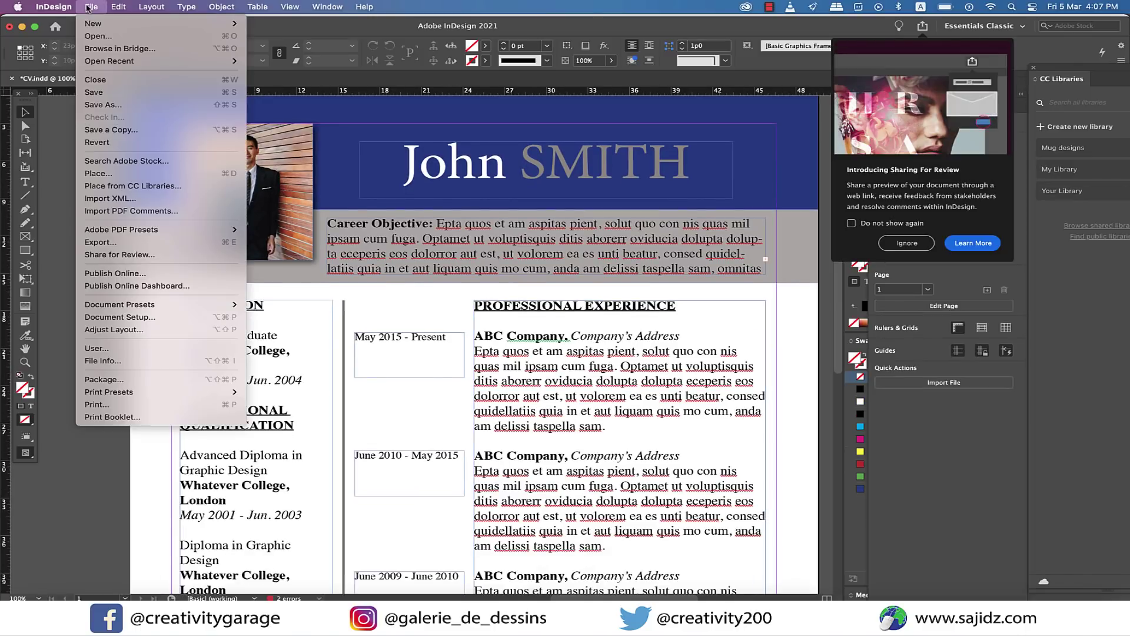
click(160, 242)
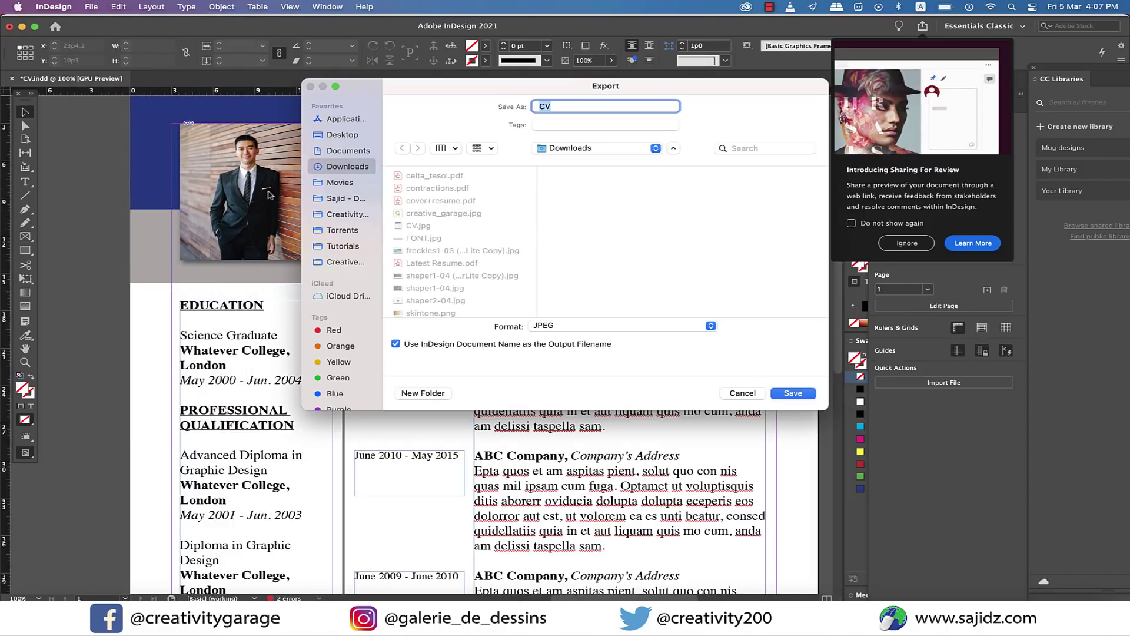
click(352, 152)
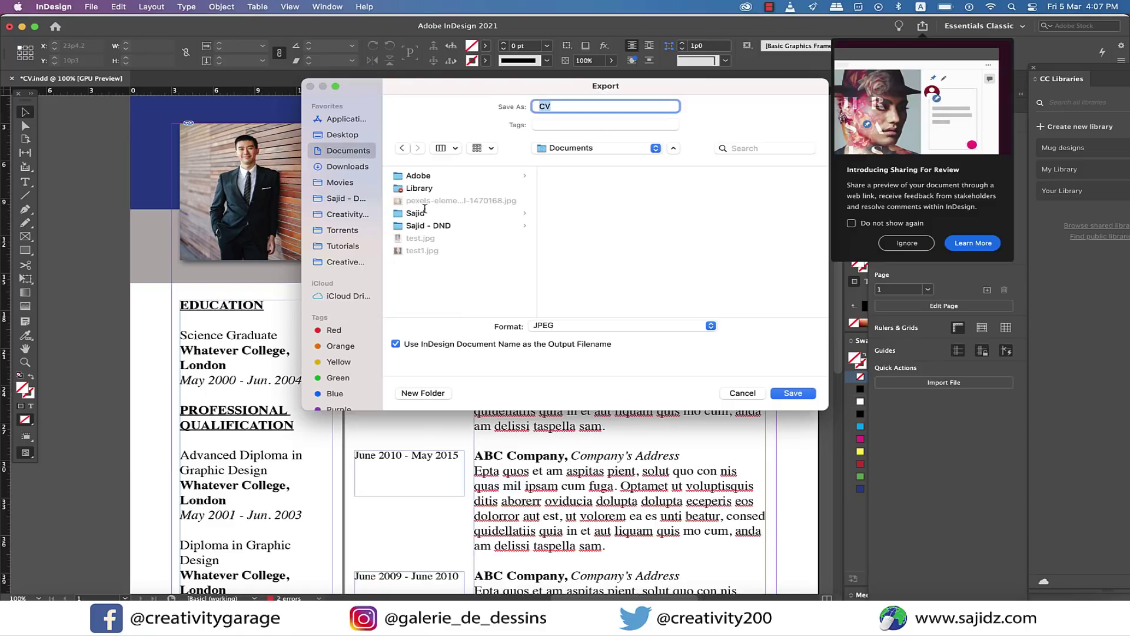
click(576, 327)
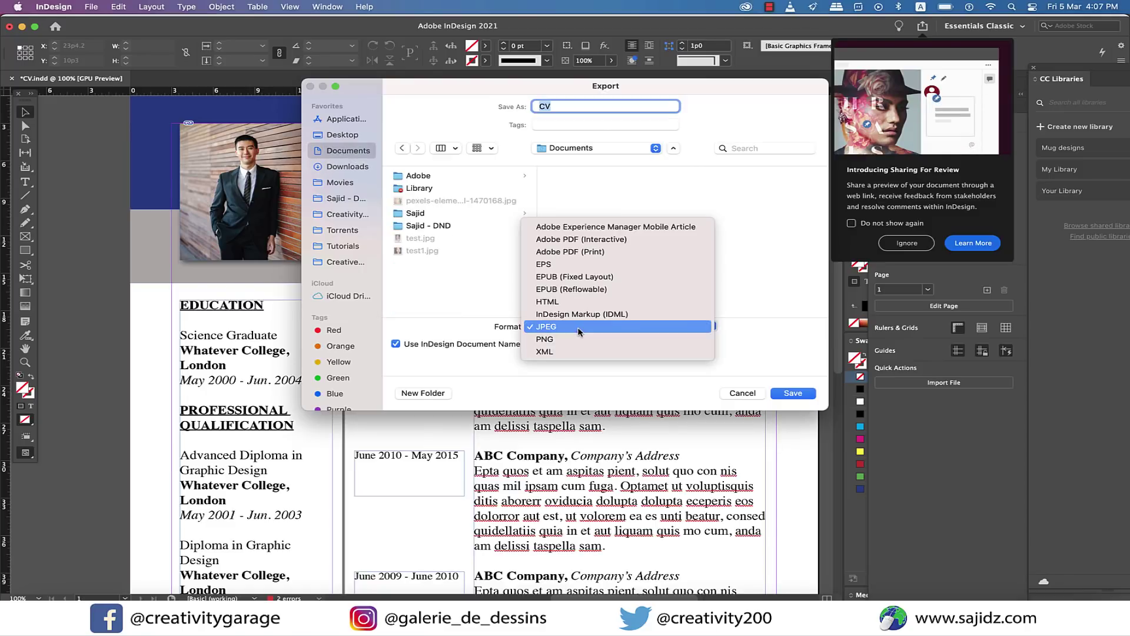
click(600, 254)
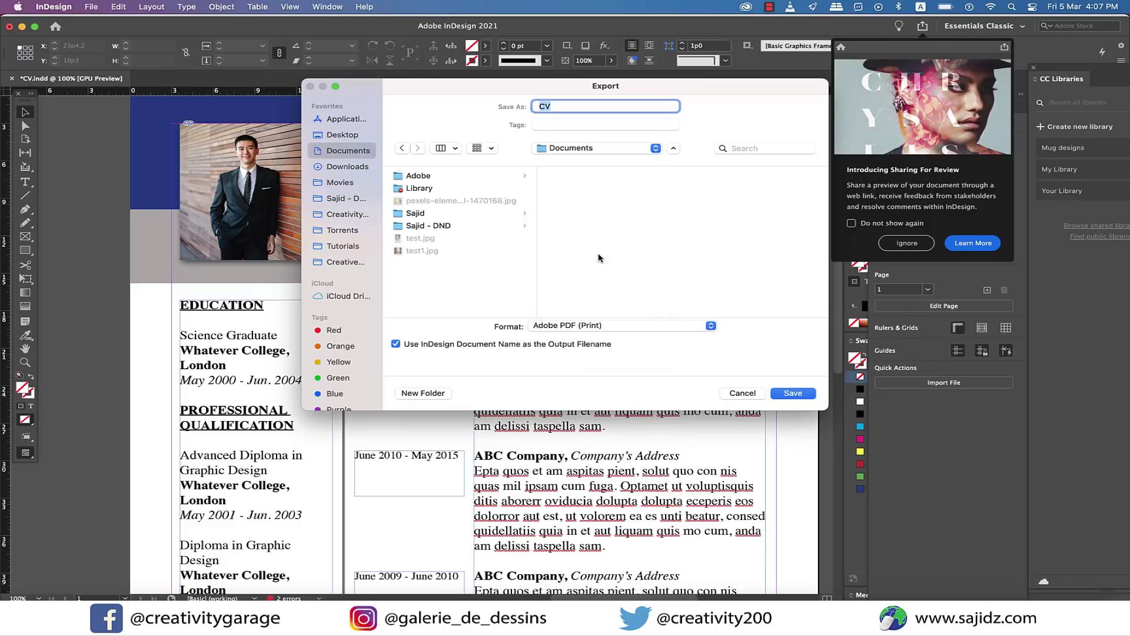
click(793, 393)
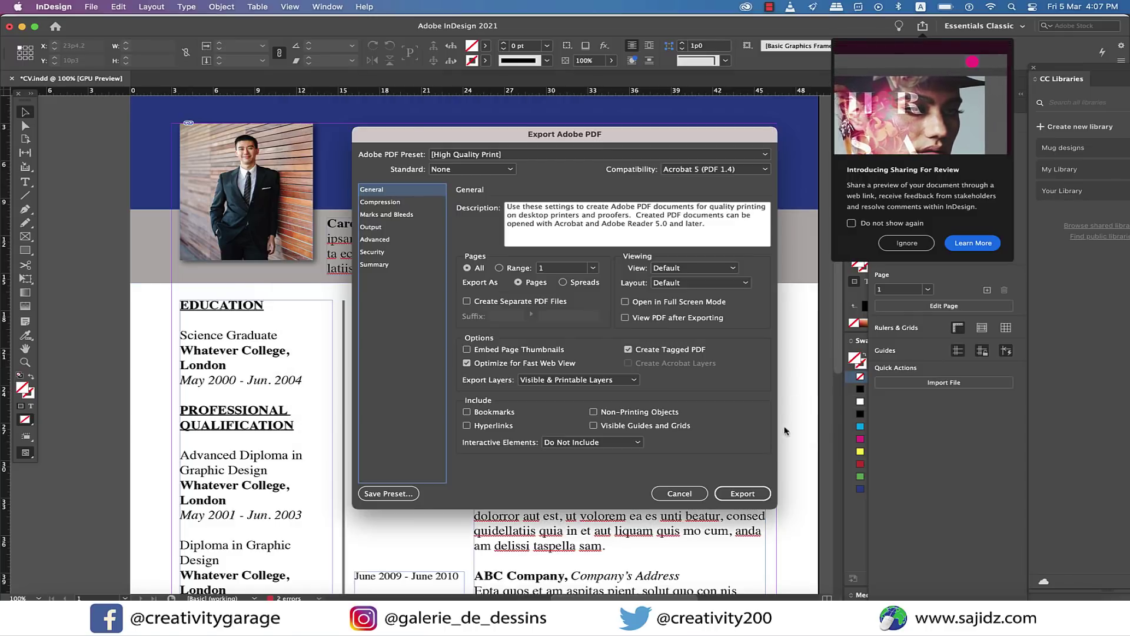
click(743, 494)
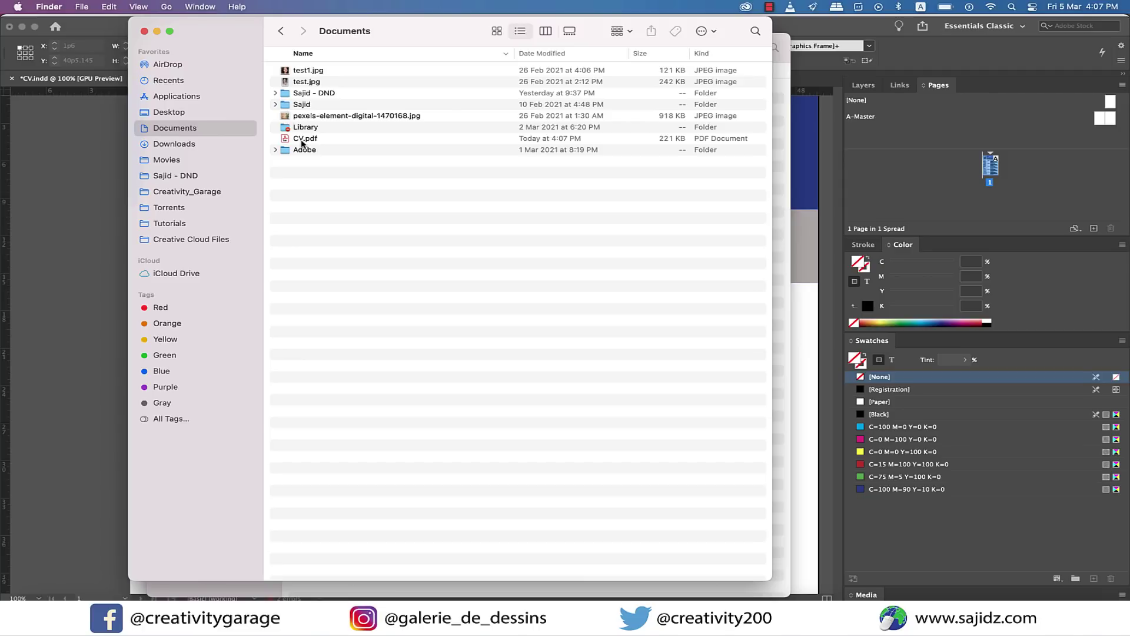
double_click(304, 139)
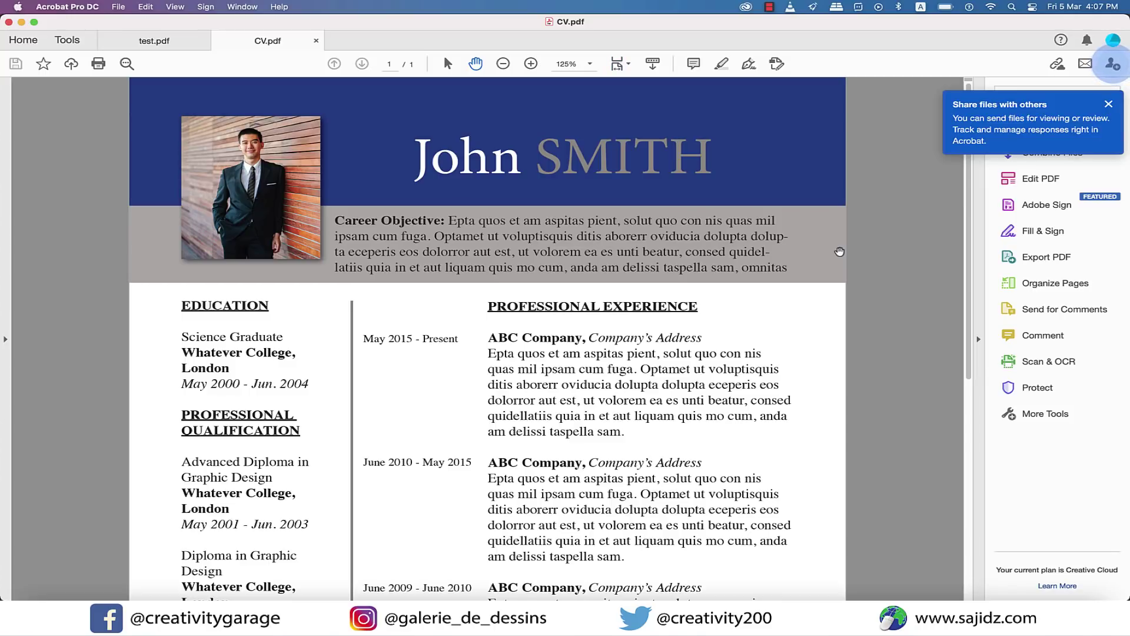
scroll(840, 252, down, 3)
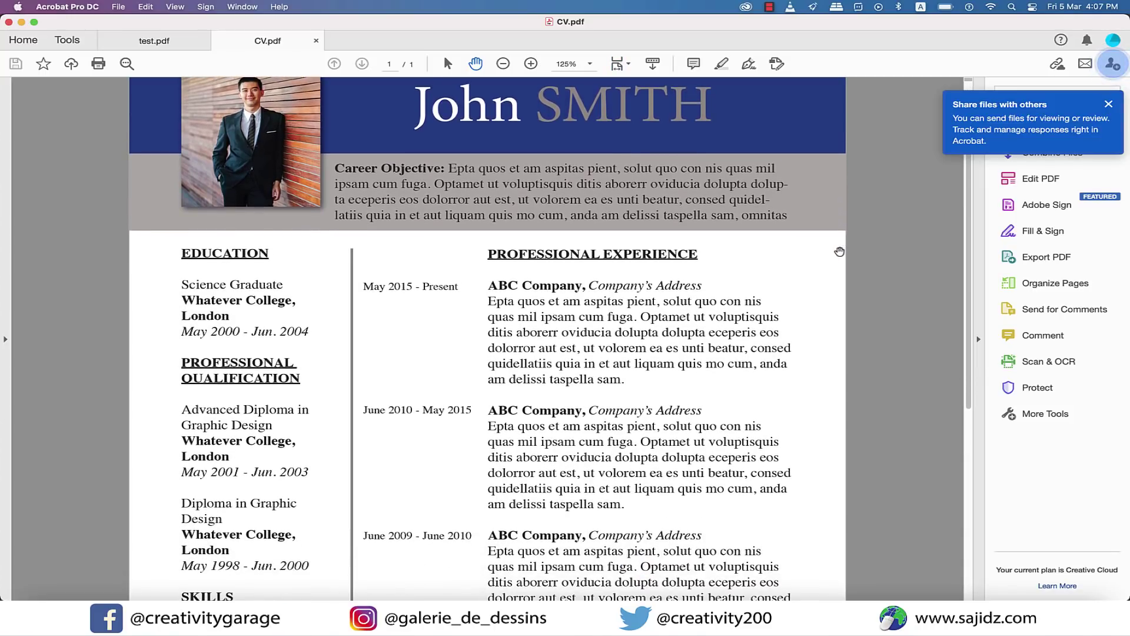
scroll(839, 251, down, 3)
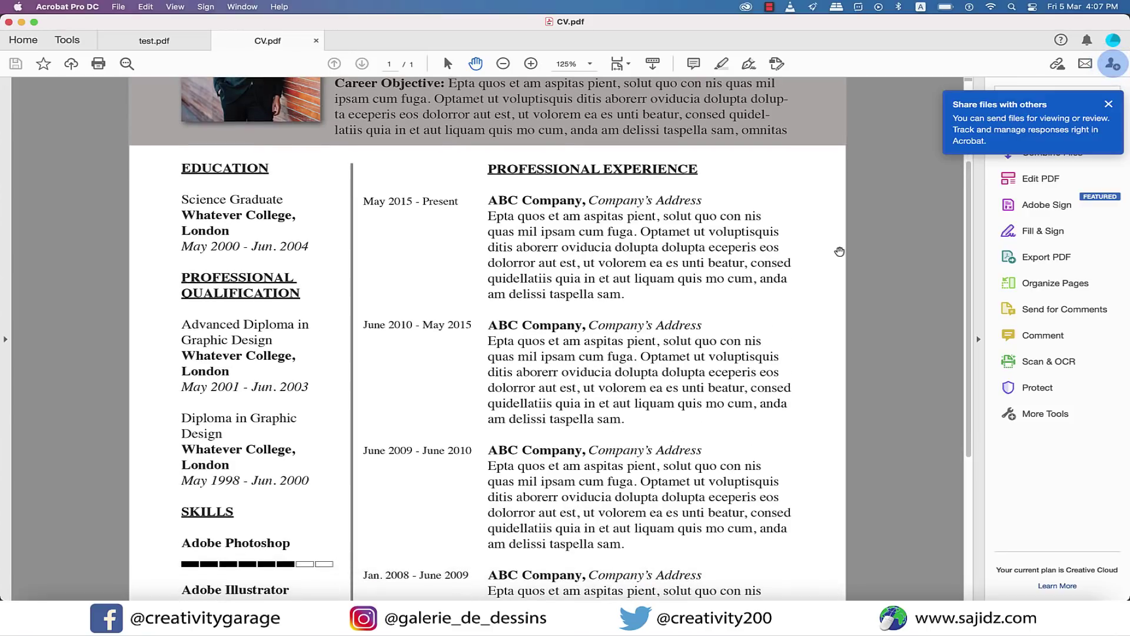
scroll(839, 251, down, 2)
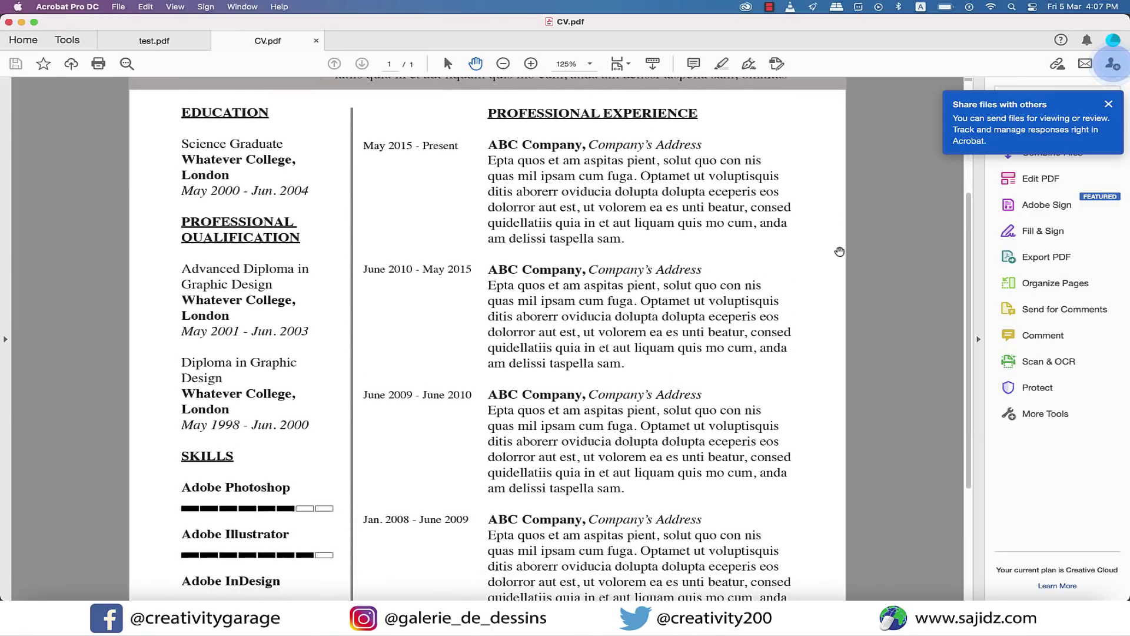